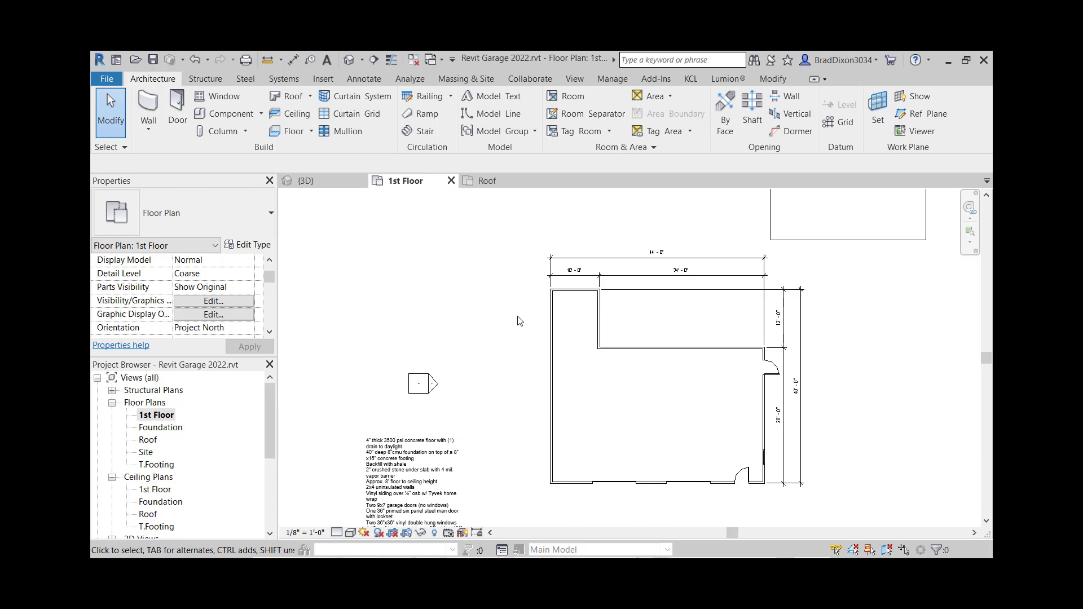
Step: Trim the 34'-0" back wall and the far left exterior wall to meet in a corner
{"action": "scroll", "coordinate": [591, 321], "scroll_direction": "up", "scroll_amount": 2}
{"action": "left_click", "coordinate": [643, 366]}
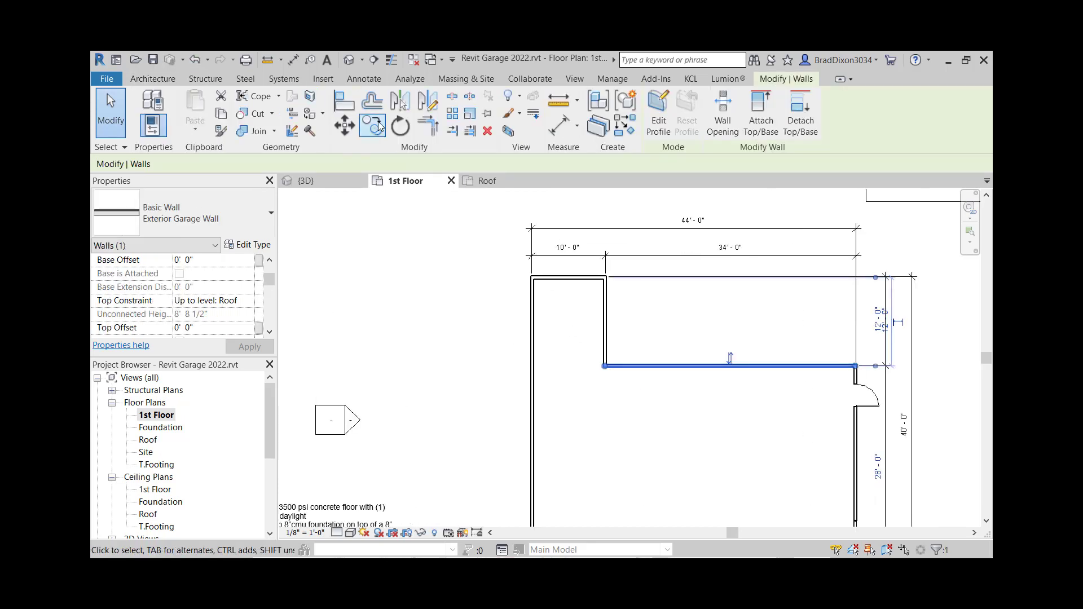
{"action": "left_click", "coordinate": [431, 131]}
{"action": "left_click", "coordinate": [665, 367]}
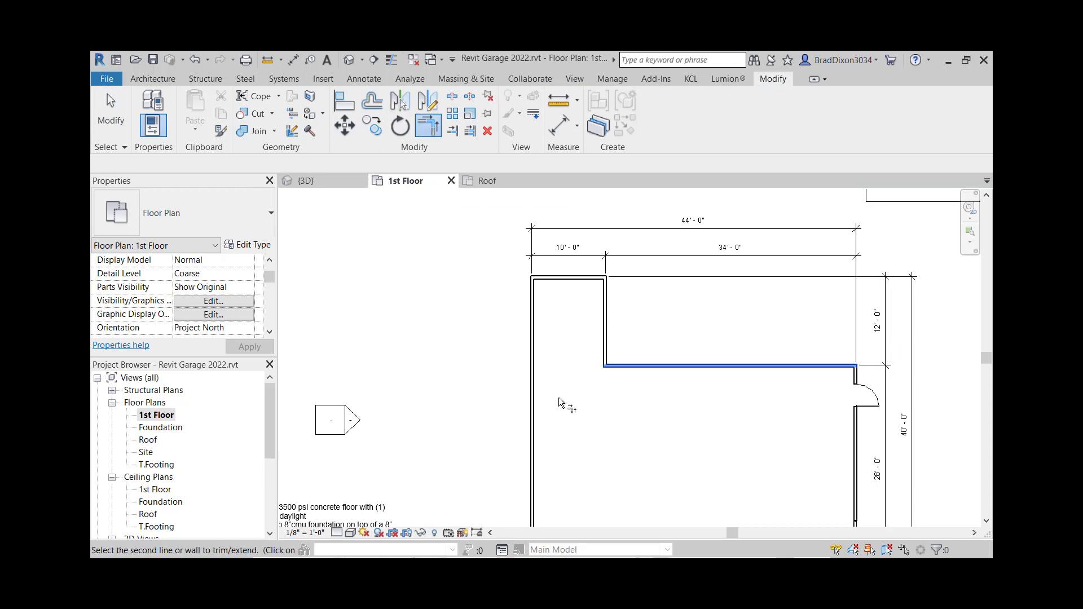
{"action": "left_click", "coordinate": [532, 412]}
{"action": "key", "text": "Escape"}
Step: Delete the two leftover walls of the 10'-0" wide extension and the redundant inner 44'-0" dimension
{"action": "left_click", "coordinate": [604, 304]}
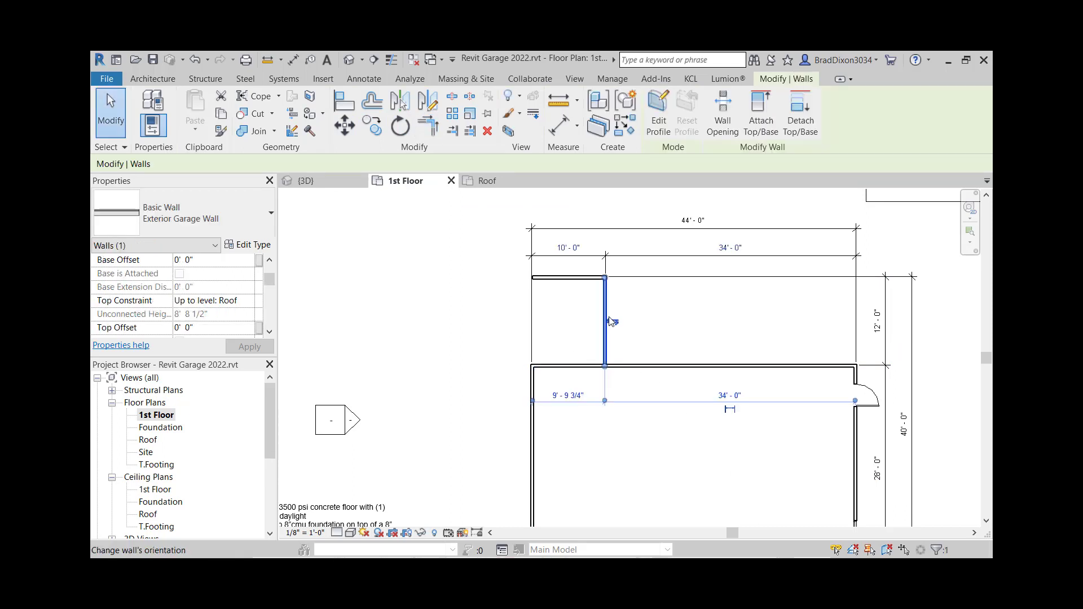
{"action": "key", "text": "Delete"}
{"action": "left_click", "coordinate": [559, 277]}
{"action": "key", "text": "Delete"}
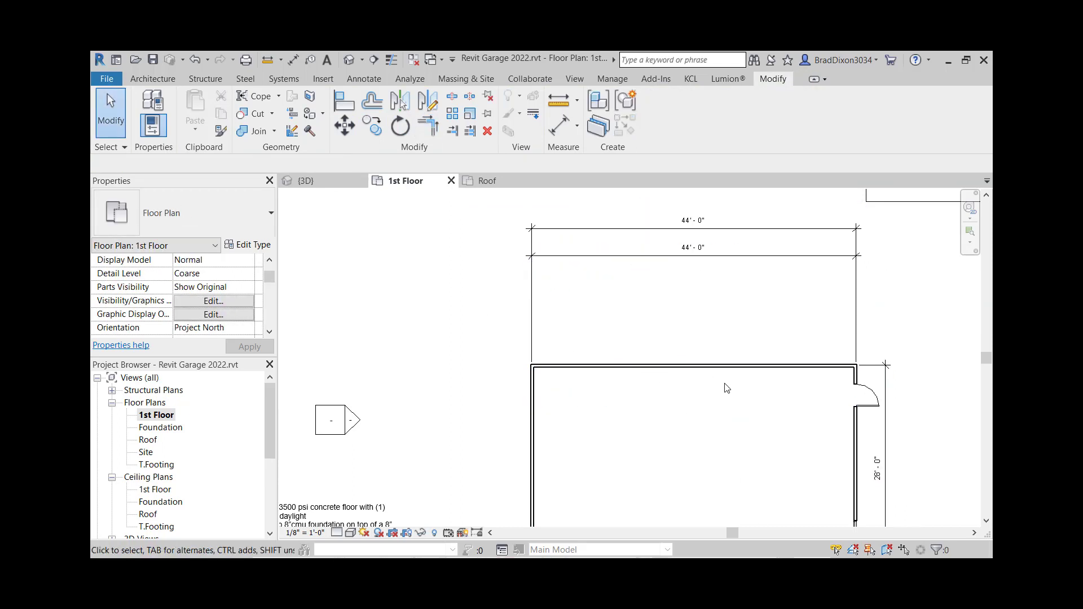
{"action": "left_click", "coordinate": [759, 261]}
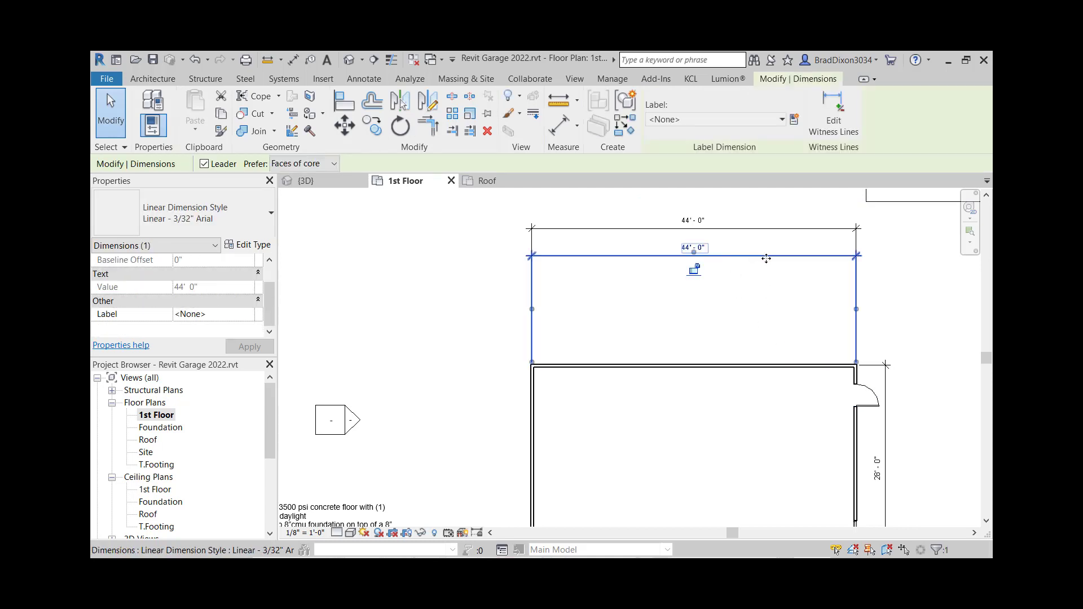
{"action": "key", "text": "Delete"}
Step: Start a roof by footprint and pick the back and front walls as slope-defining edges with a 1'-0" overhang
{"action": "middle_click_drag", "start_coordinate": [800, 403], "coordinate": [713, 360]}
{"action": "middle_click_drag", "start_coordinate": [593, 310], "coordinate": [575, 411]}
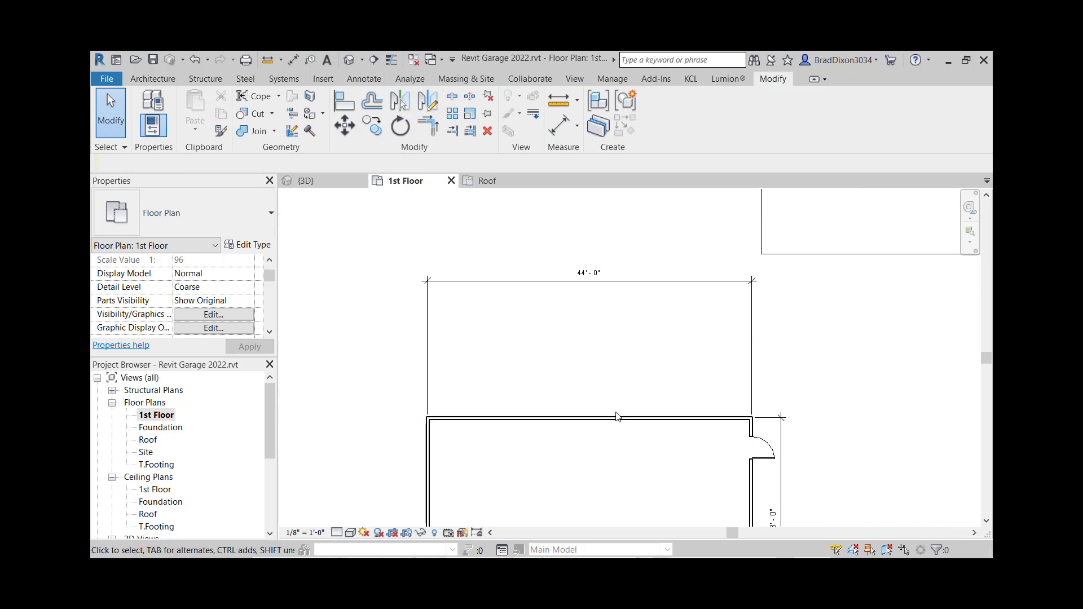
{"action": "scroll", "coordinate": [631, 408], "scroll_direction": "down", "scroll_amount": 1}
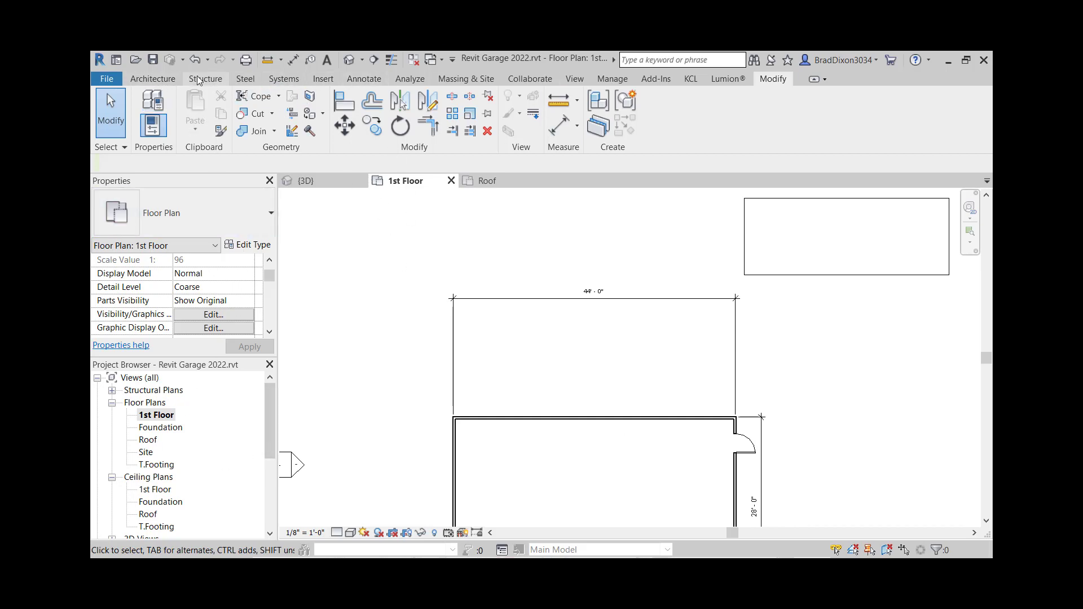
{"action": "left_click", "coordinate": [151, 79]}
{"action": "left_click", "coordinate": [282, 99]}
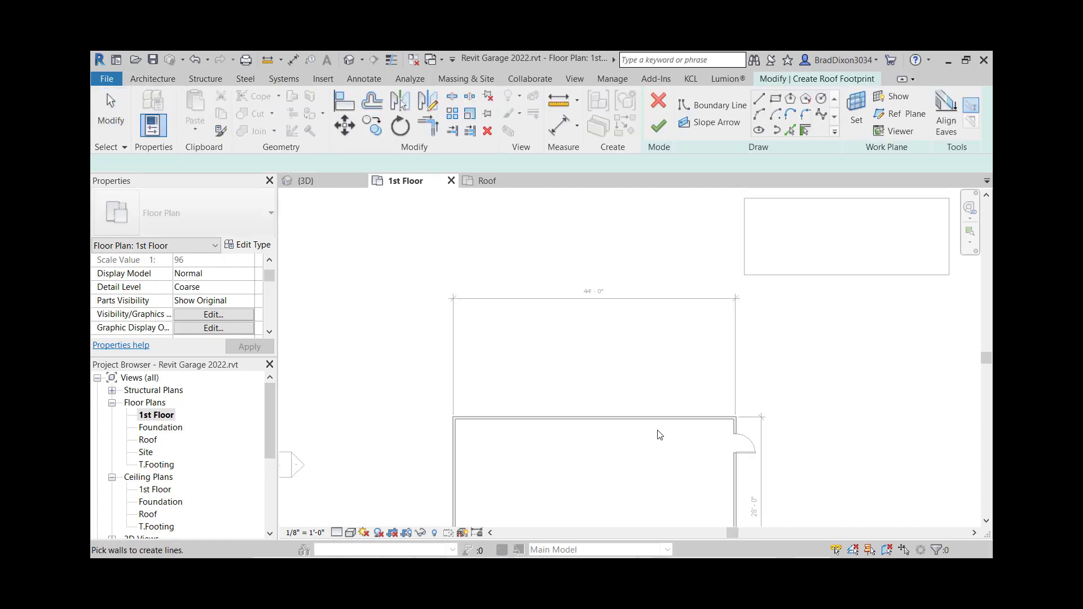
{"action": "middle_click_drag", "start_coordinate": [658, 435], "coordinate": [665, 335]}
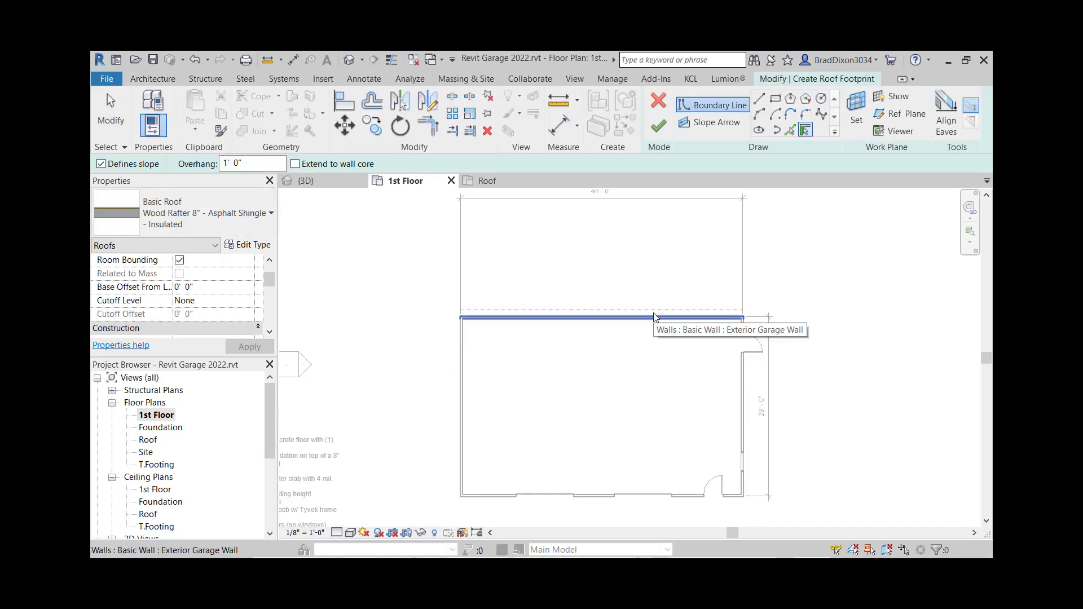
{"action": "left_click", "coordinate": [655, 317]}
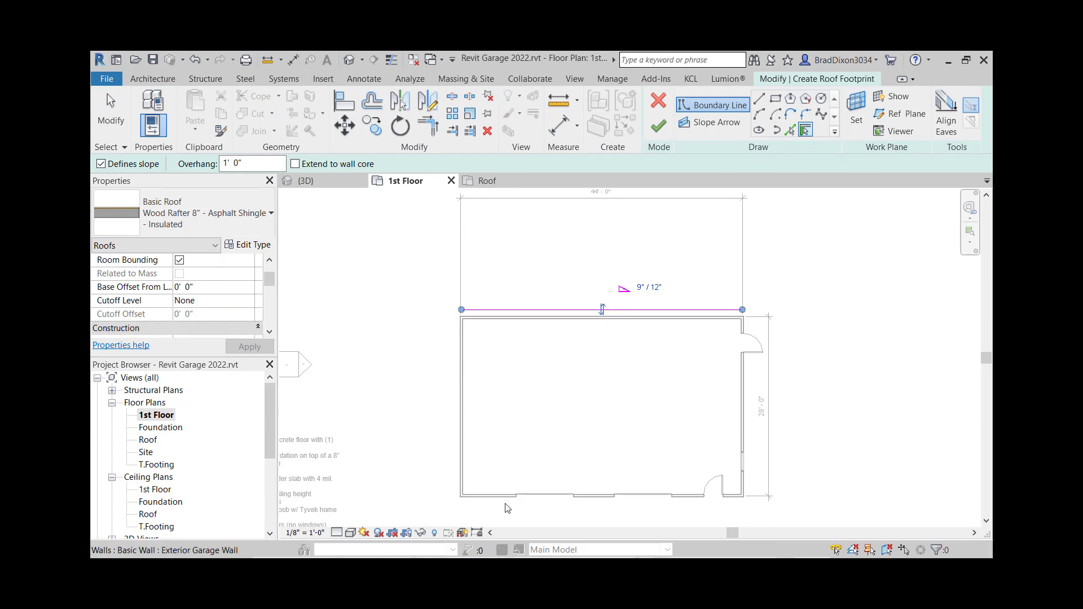
{"action": "left_click", "coordinate": [597, 507]}
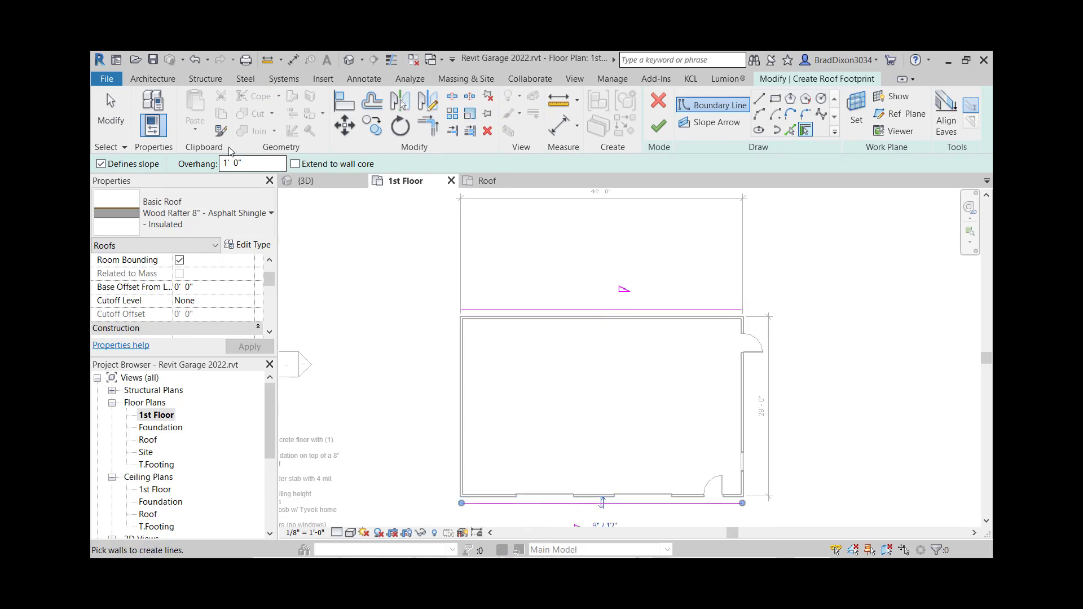
Step: Turn off slope definition and pick the two side walls to close the roof footprint as a gable
{"action": "left_click", "coordinate": [106, 165]}
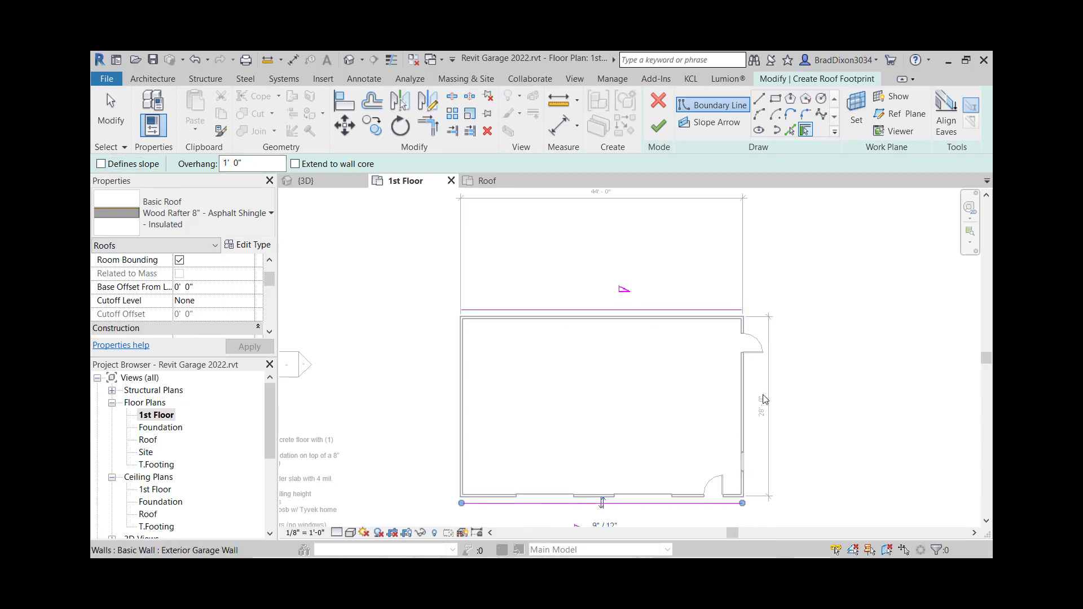
{"action": "left_click", "coordinate": [747, 396]}
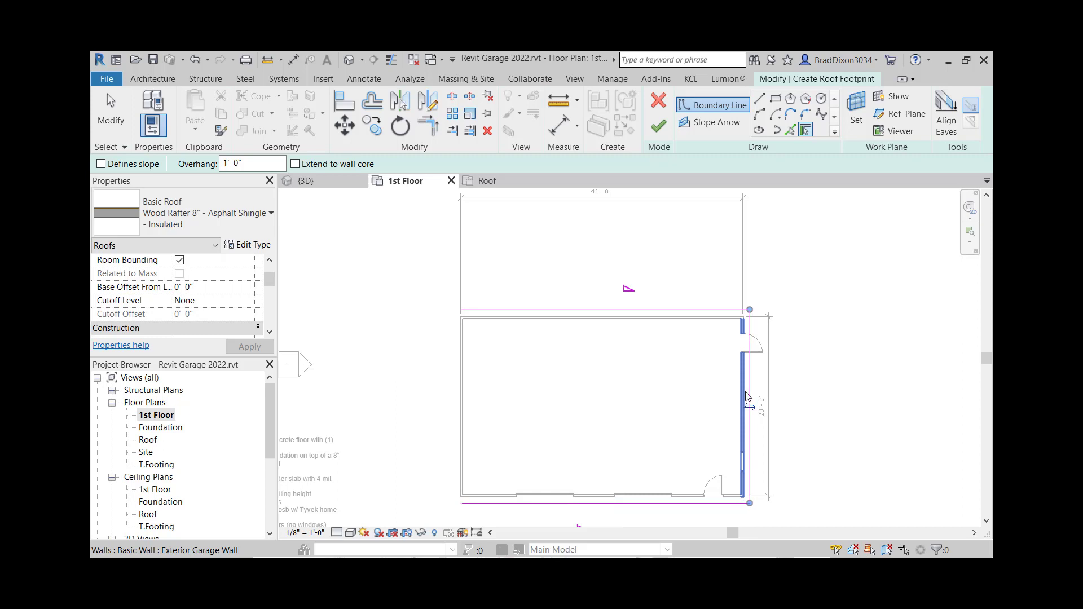
{"action": "left_click", "coordinate": [458, 400]}
{"action": "middle_click_drag", "start_coordinate": [537, 349], "coordinate": [548, 314]}
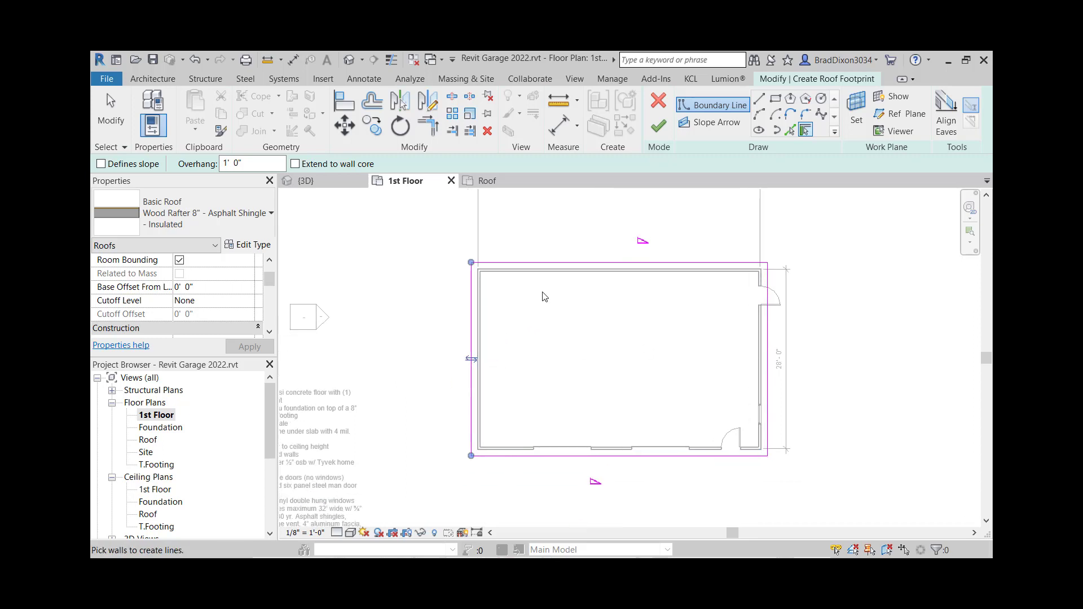
Step: Set the back roof edge's slope to 5" / 12" and finish the roof footprint
{"action": "left_click", "coordinate": [123, 126]}
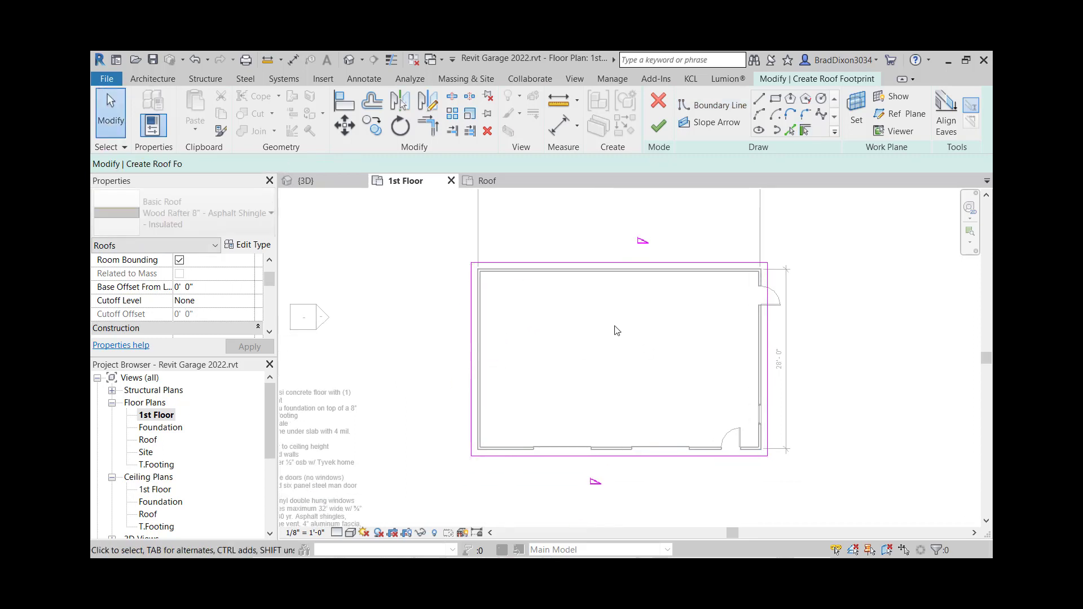
{"action": "left_click", "coordinate": [653, 262]}
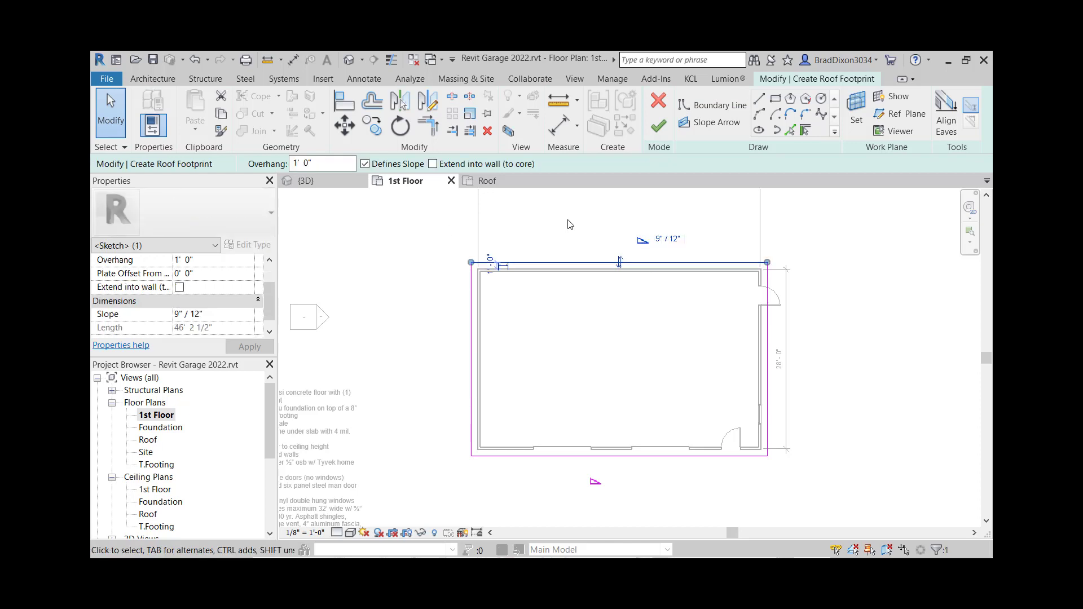
{"action": "left_click", "coordinate": [668, 239]}
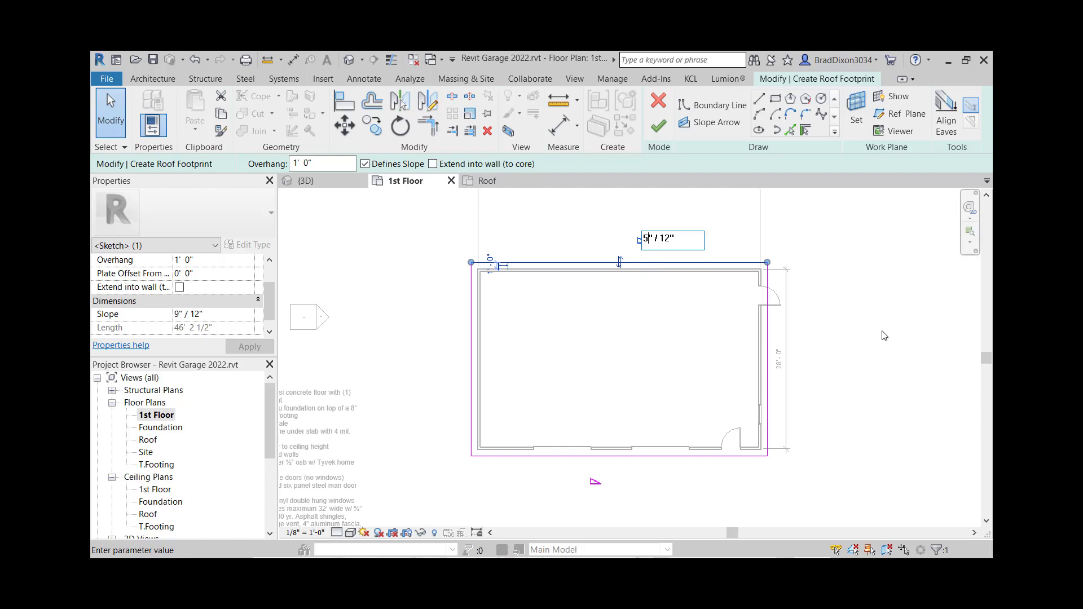
{"action": "type", "text": "5"}
{"action": "key", "text": "Return"}
{"action": "left_click", "coordinate": [630, 456]}
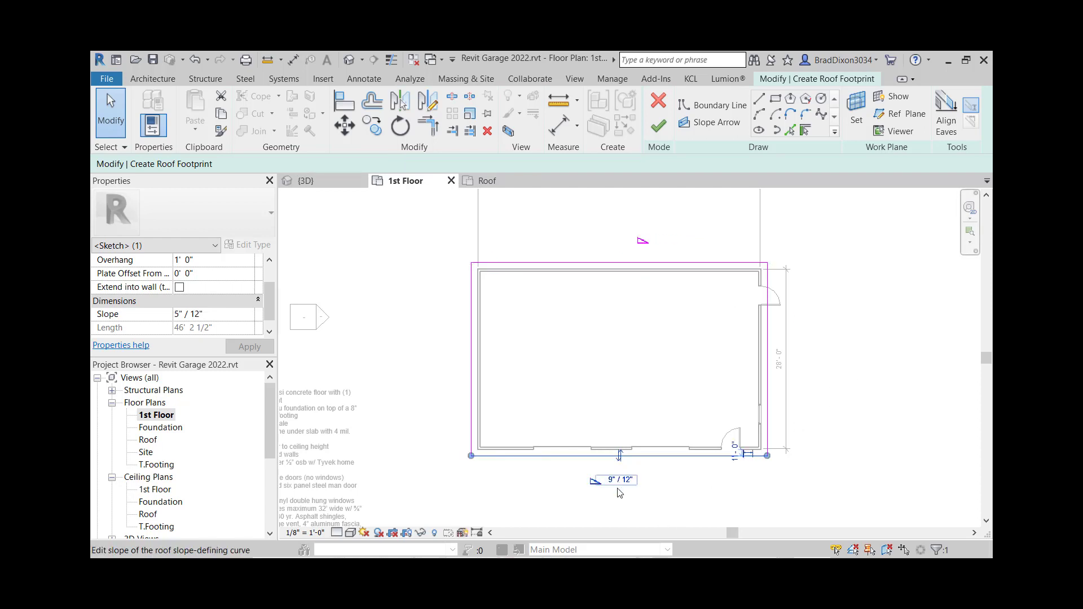
{"action": "left_click", "coordinate": [836, 438]}
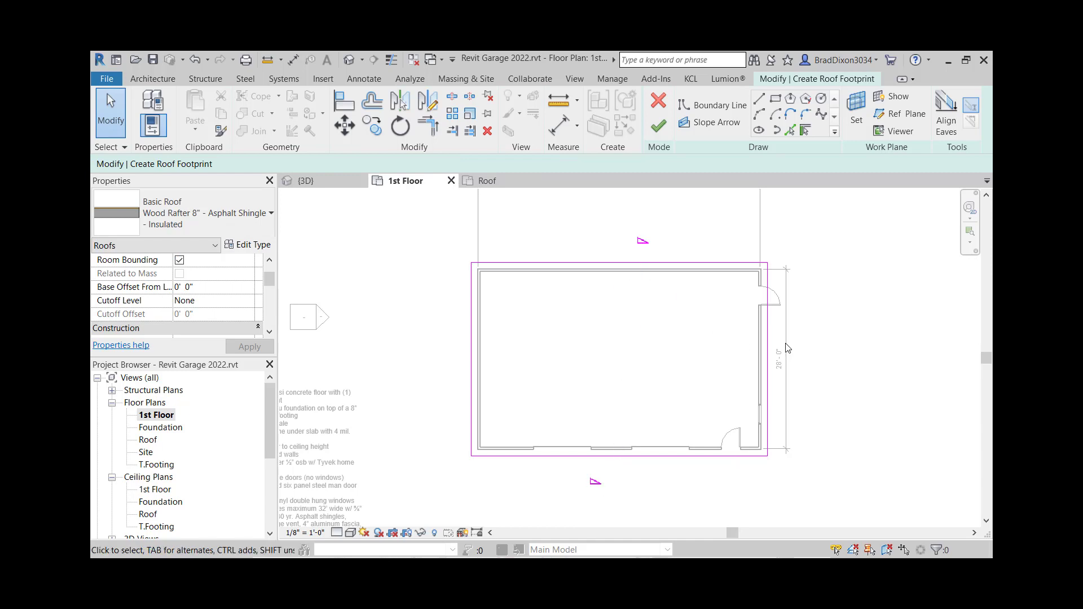
{"action": "left_click", "coordinate": [658, 127]}
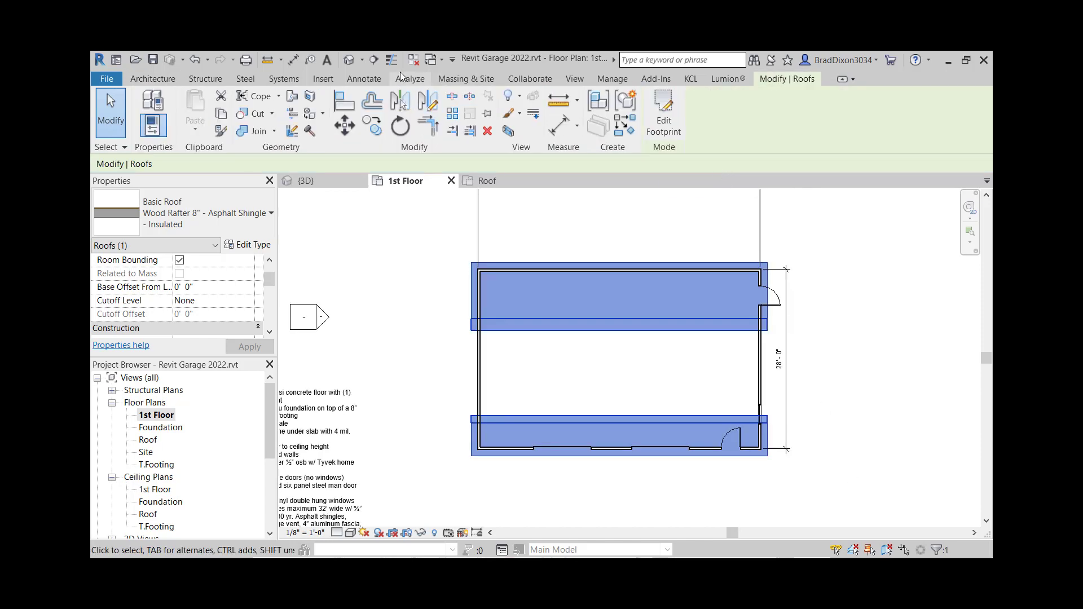
Step: Open the 3D view and set the new roof's base level to Roof
{"action": "left_click", "coordinate": [350, 59]}
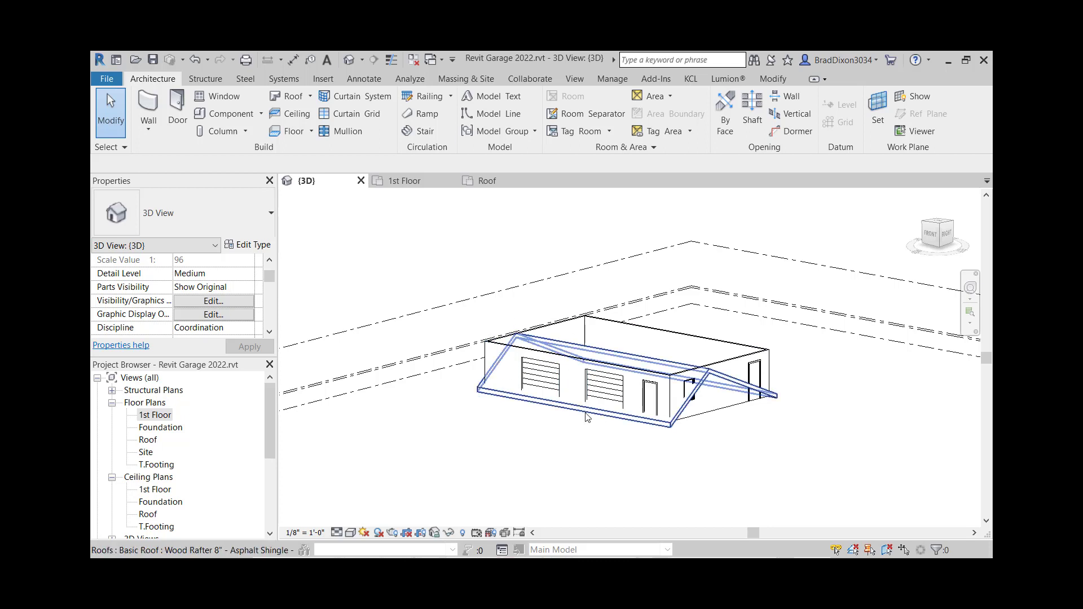
{"action": "left_click", "coordinate": [674, 430]}
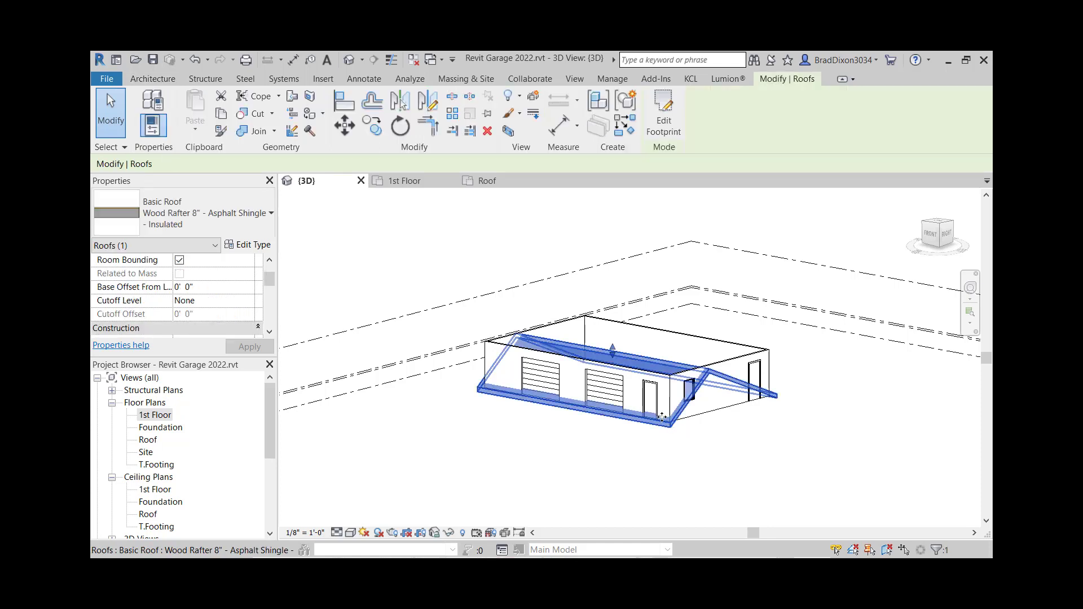
{"action": "scroll", "coordinate": [242, 271], "scroll_direction": "down", "scroll_amount": 1}
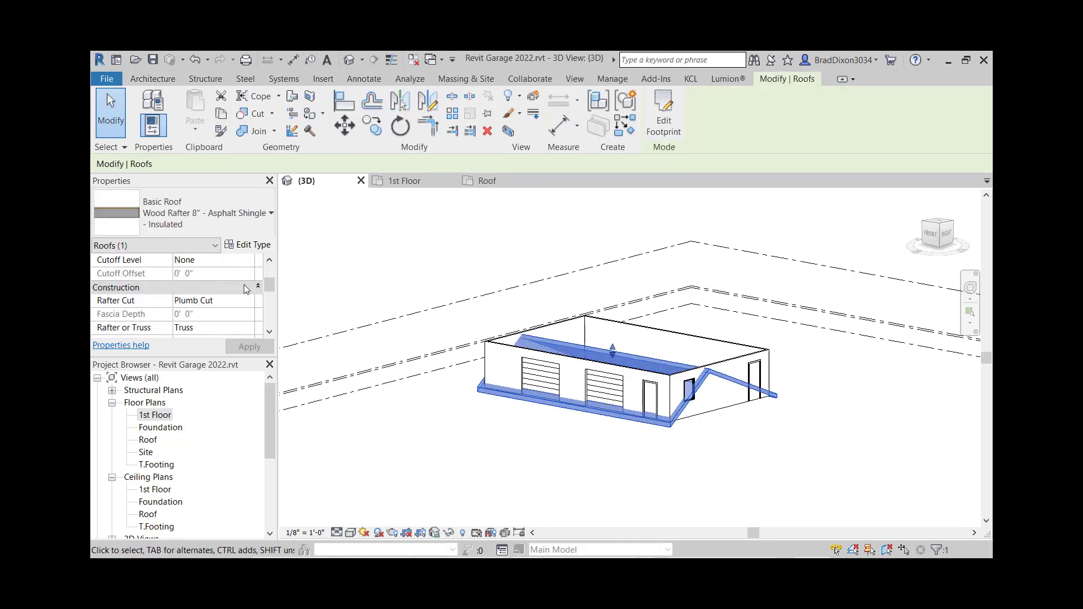
{"action": "scroll", "coordinate": [239, 288], "scroll_direction": "down", "scroll_amount": 3}
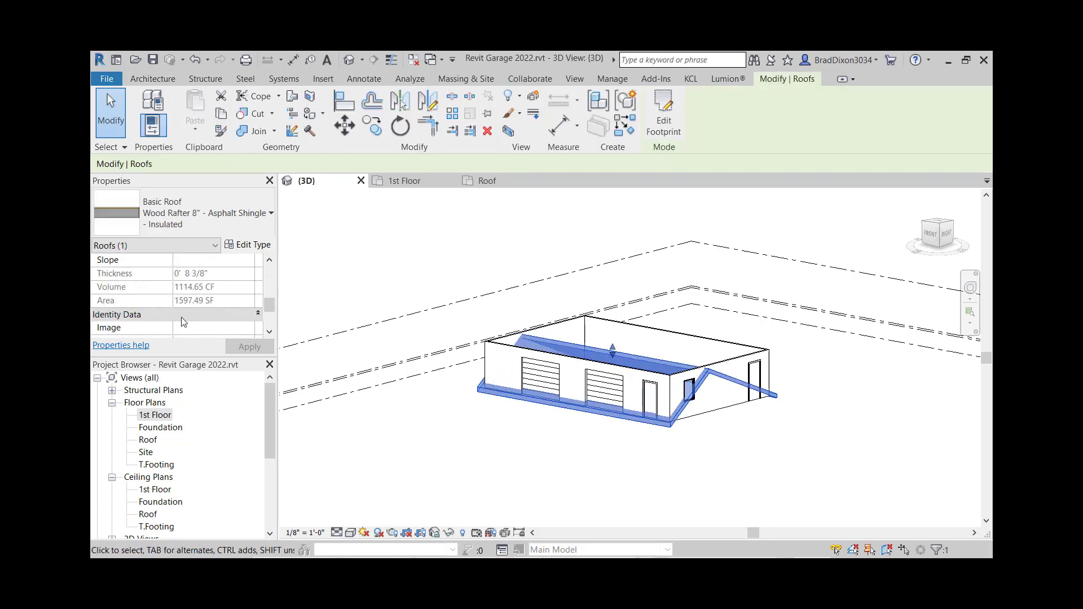
{"action": "scroll", "coordinate": [184, 323], "scroll_direction": "down", "scroll_amount": 2}
{"action": "scroll", "coordinate": [197, 316], "scroll_direction": "up", "scroll_amount": 3}
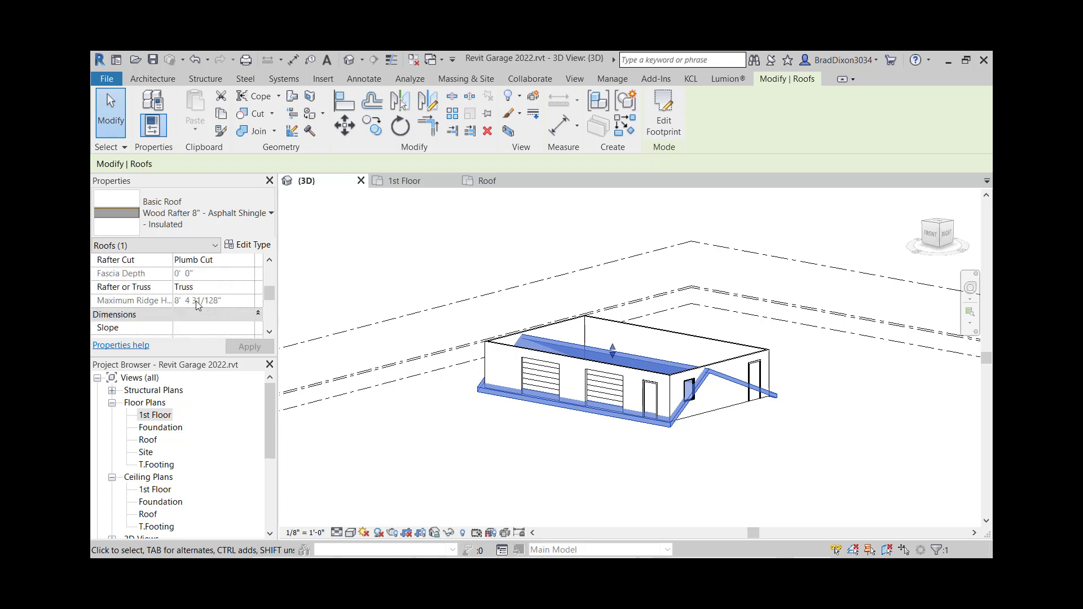
{"action": "scroll", "coordinate": [237, 310], "scroll_direction": "up", "scroll_amount": 2}
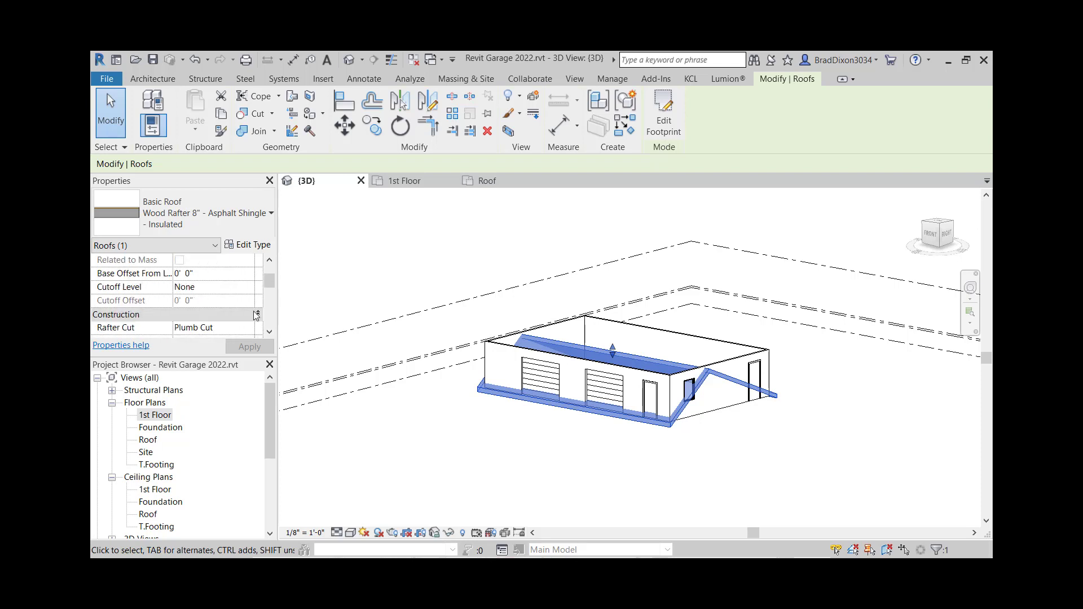
{"action": "scroll", "coordinate": [203, 282], "scroll_direction": "up", "scroll_amount": 2}
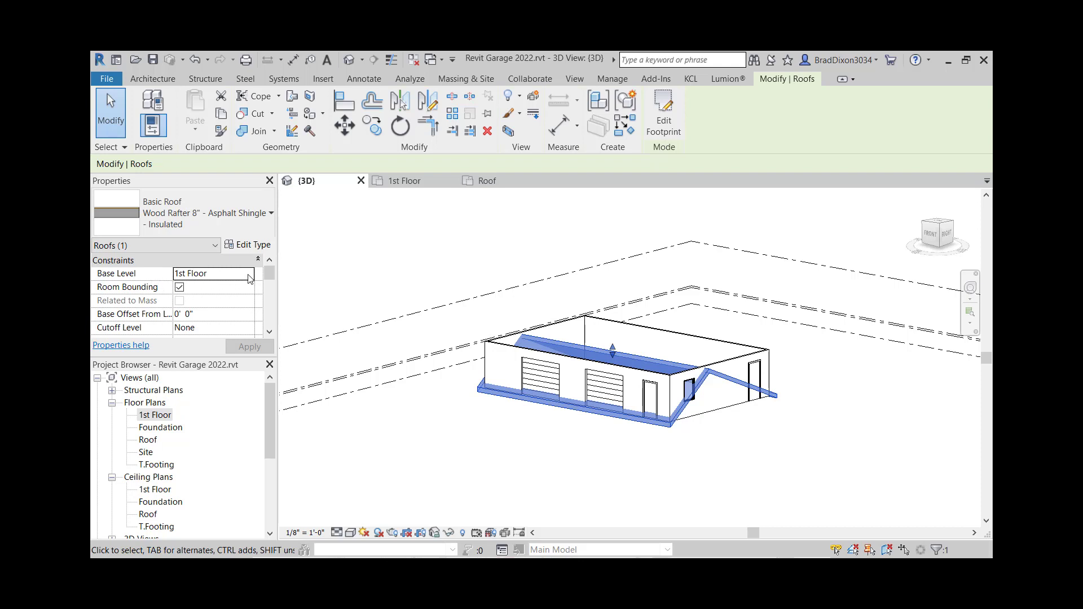
{"action": "left_click", "coordinate": [248, 276]}
{"action": "left_click", "coordinate": [184, 322]}
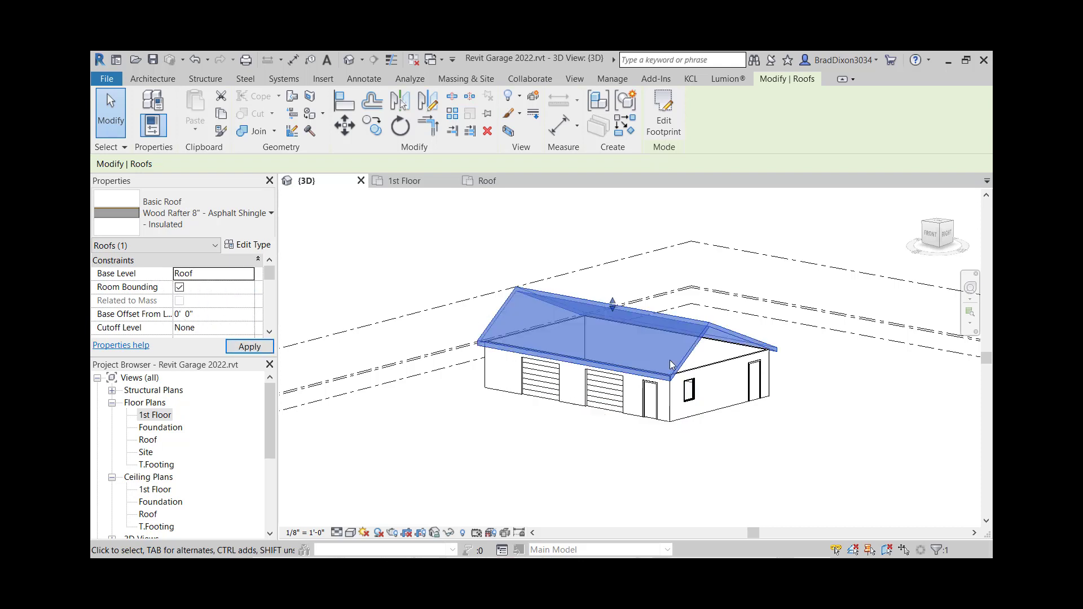
Step: Edit the roof footprint, set the slope of the edge above the garage doors to 14" / 12", and finish the sketch
{"action": "left_click", "coordinate": [831, 438]}
{"action": "middle_click_drag", "start_coordinate": [830, 437], "coordinate": [722, 413], "text": "shift"}
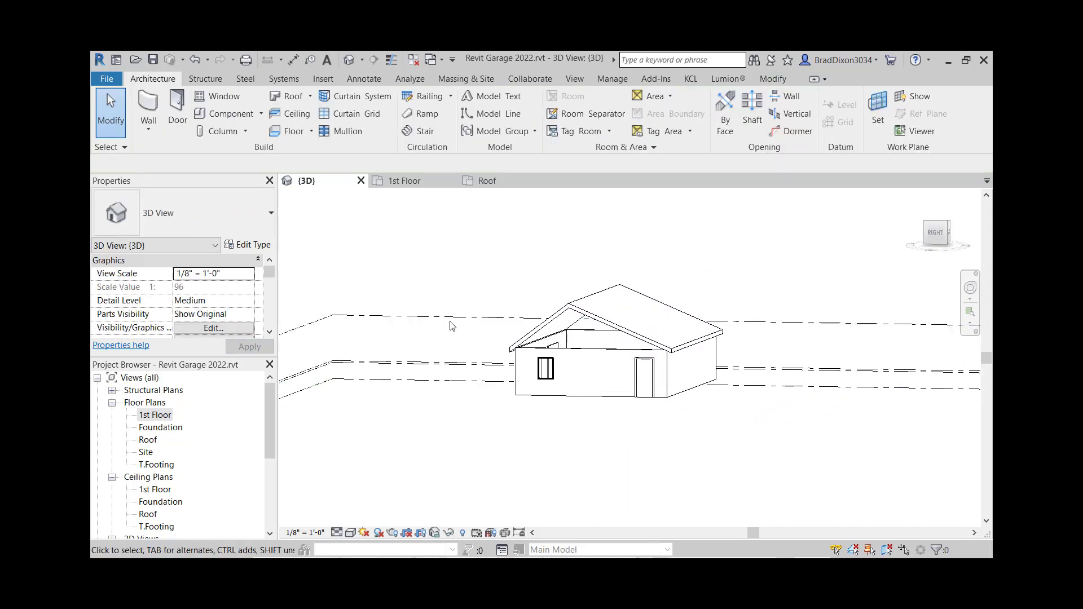
{"action": "left_click", "coordinate": [551, 322]}
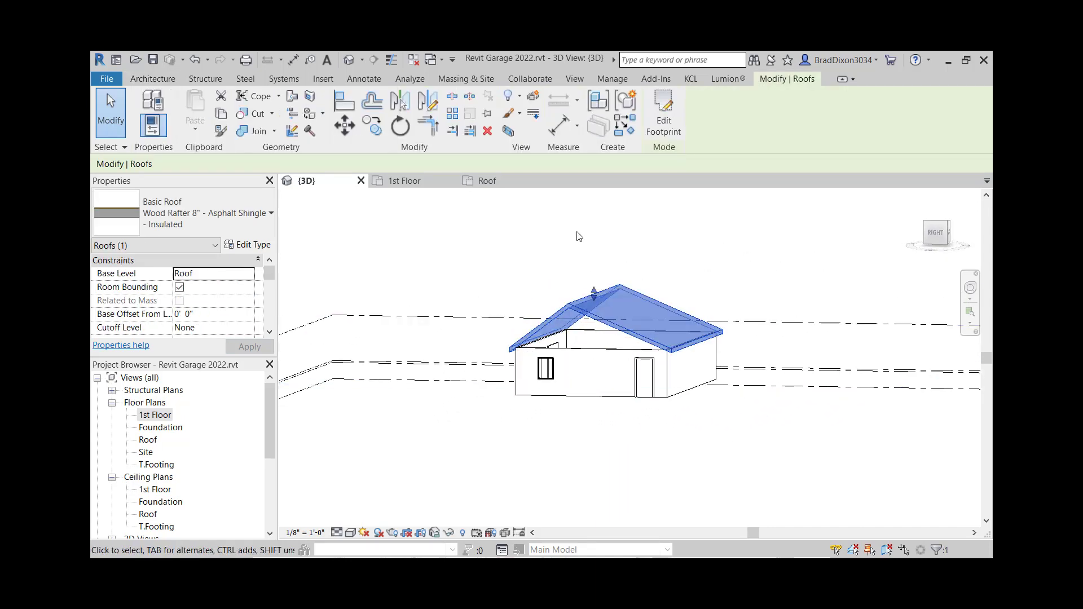
{"action": "left_click", "coordinate": [663, 112]}
{"action": "middle_click_drag", "start_coordinate": [567, 262], "coordinate": [565, 338], "text": "shift"}
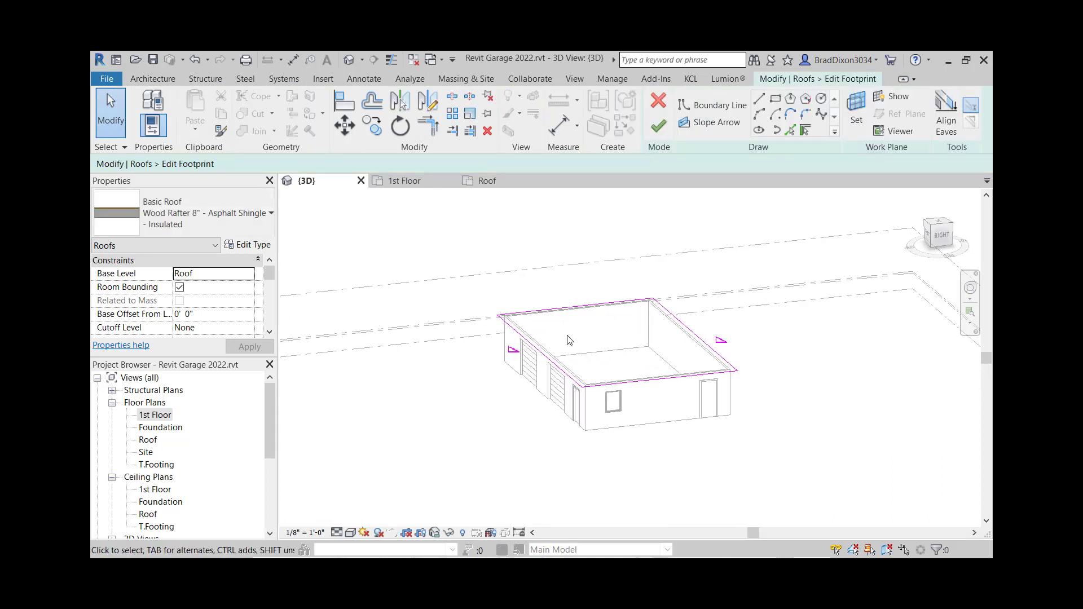
{"action": "left_click", "coordinate": [552, 361]}
{"action": "left_click", "coordinate": [529, 368]}
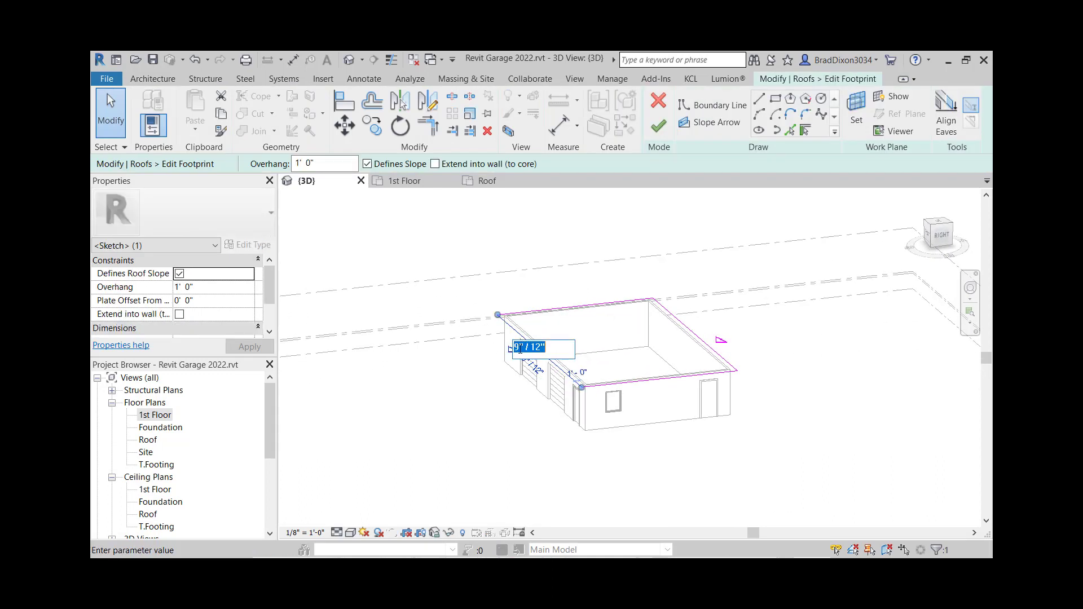
{"action": "double_click", "coordinate": [517, 348]}
{"action": "type", "text": "14"}
{"action": "key", "text": "Return"}
{"action": "left_click", "coordinate": [658, 126]}
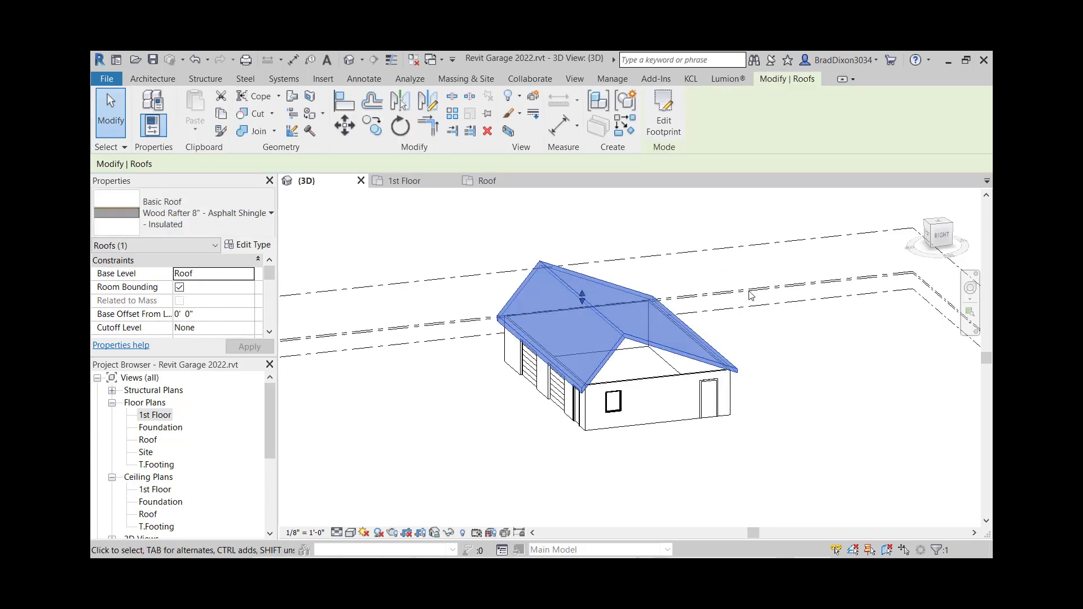
Step: Edit the roof footprint, set the slope of the back edge to 4" / 12", and finish the sketch
{"action": "left_click", "coordinate": [836, 433]}
{"action": "middle_click_drag", "start_coordinate": [716, 404], "coordinate": [709, 357], "text": "shift"}
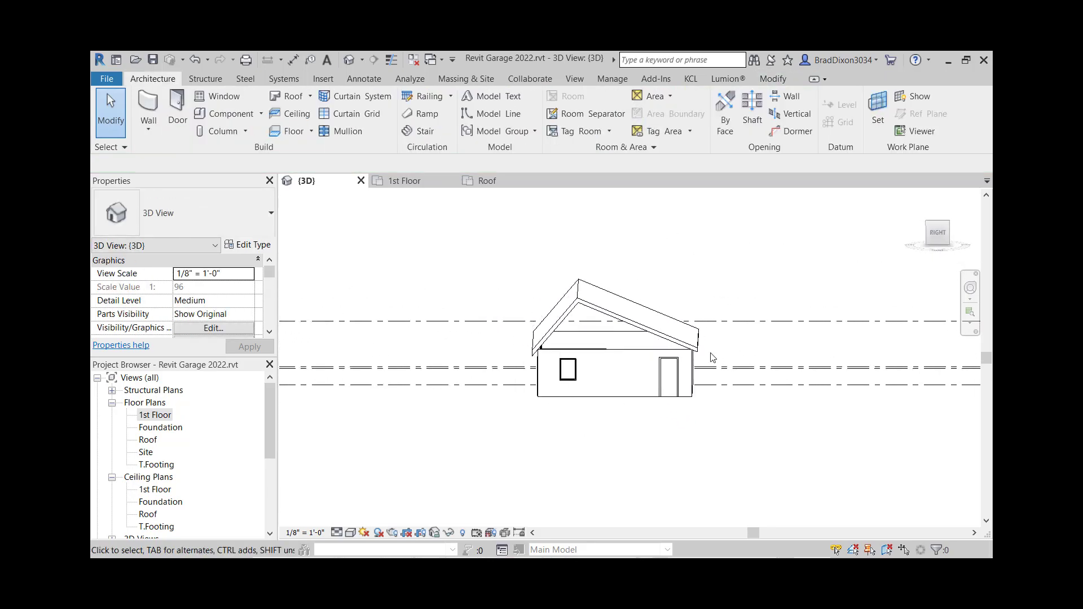
{"action": "left_click", "coordinate": [653, 332]}
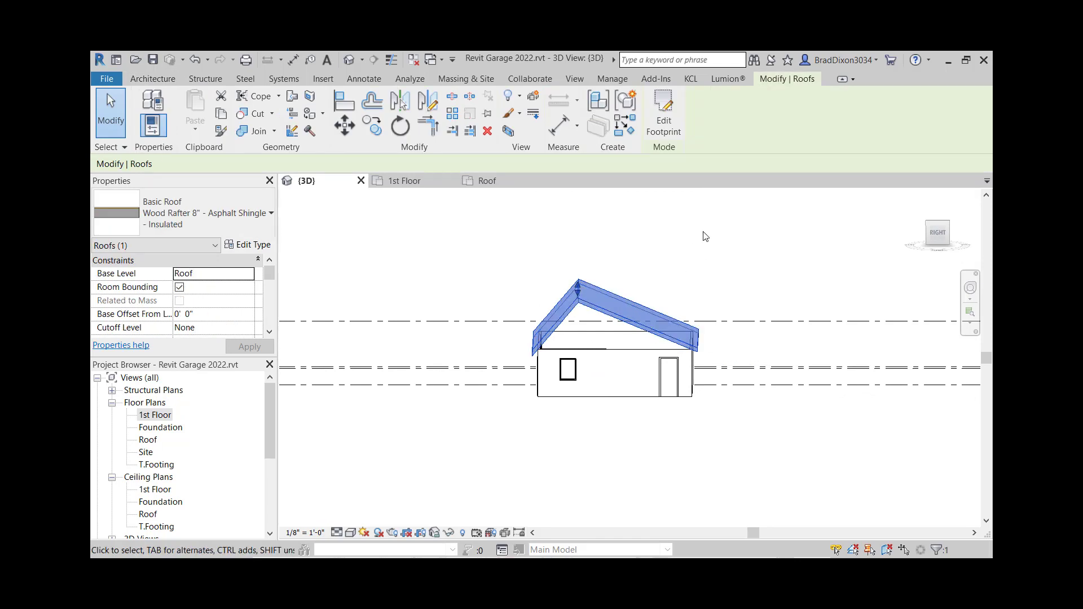
{"action": "left_click", "coordinate": [664, 120]}
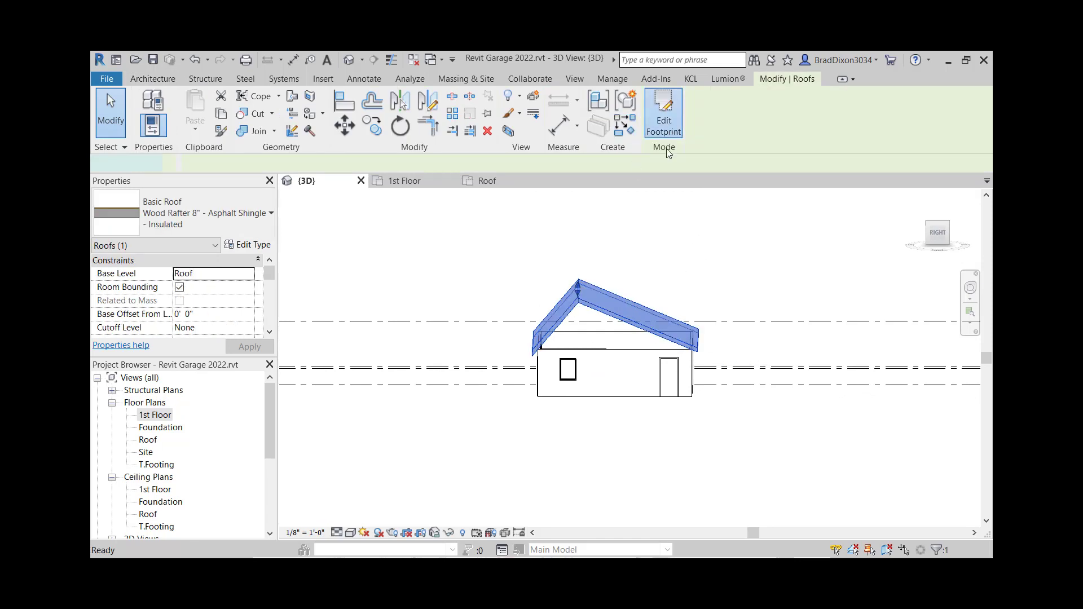
{"action": "left_click", "coordinate": [697, 340]}
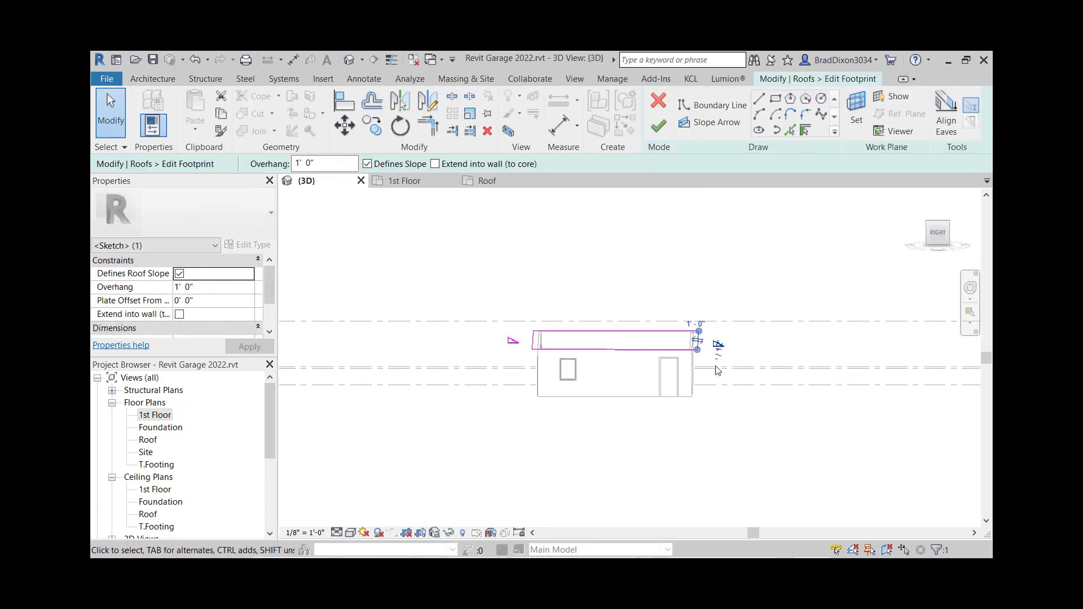
{"action": "left_click", "coordinate": [717, 343]}
{"action": "left_click", "coordinate": [725, 345]}
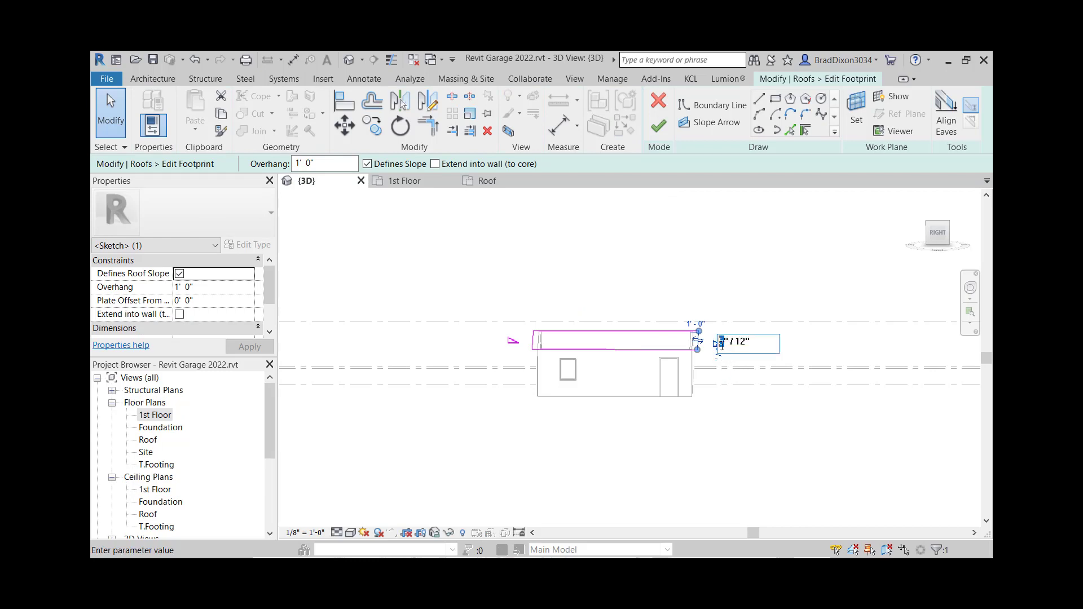
{"action": "key", "text": "Return"}
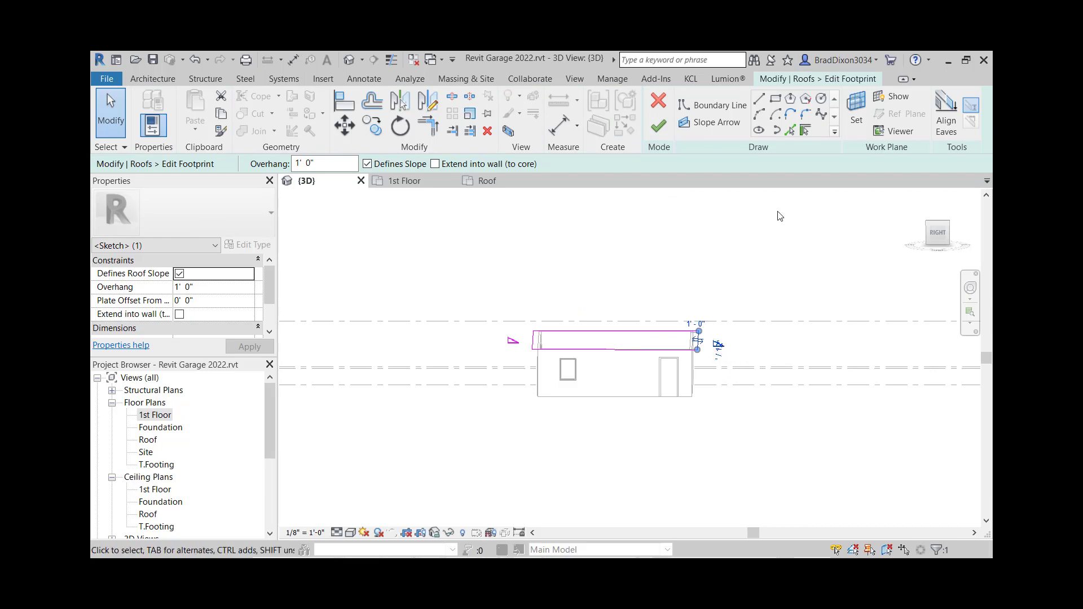
{"action": "left_click", "coordinate": [658, 125]}
{"action": "middle_click_drag", "start_coordinate": [717, 385], "coordinate": [761, 445], "text": "shift"}
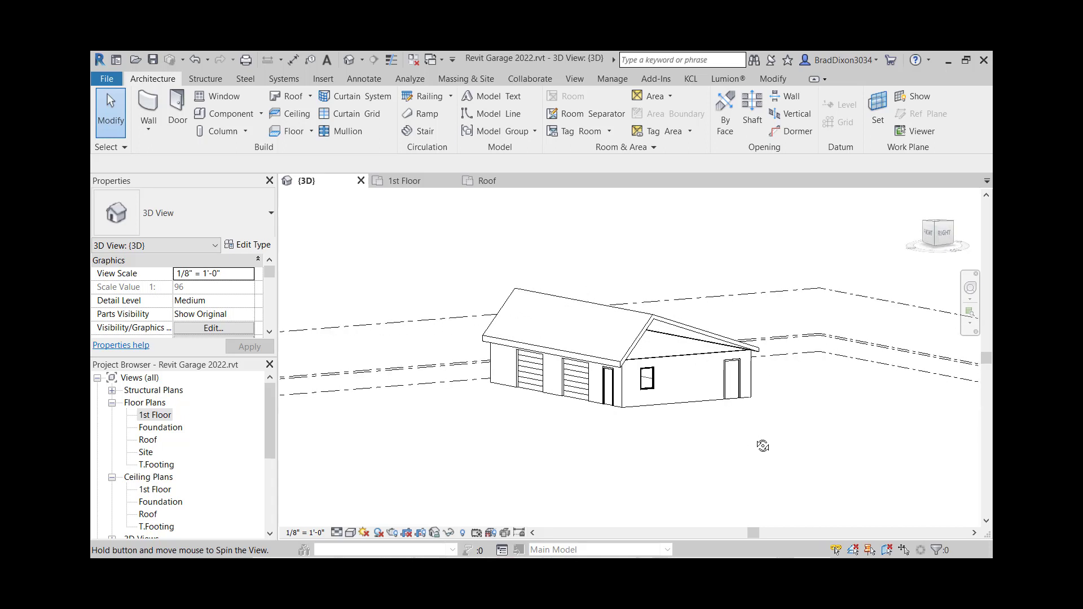
Step: Select the whole chain of exterior garage walls and attach their tops to the gable roof
{"action": "key", "text": "Tab"}
{"action": "left_click", "coordinate": [697, 358]}
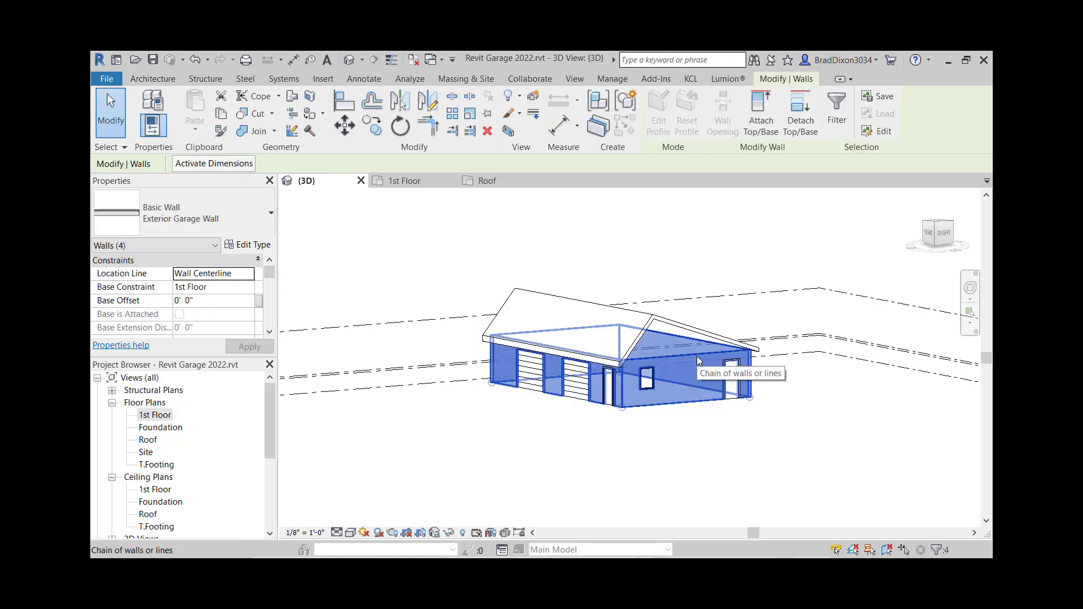
{"action": "left_click", "coordinate": [756, 117]}
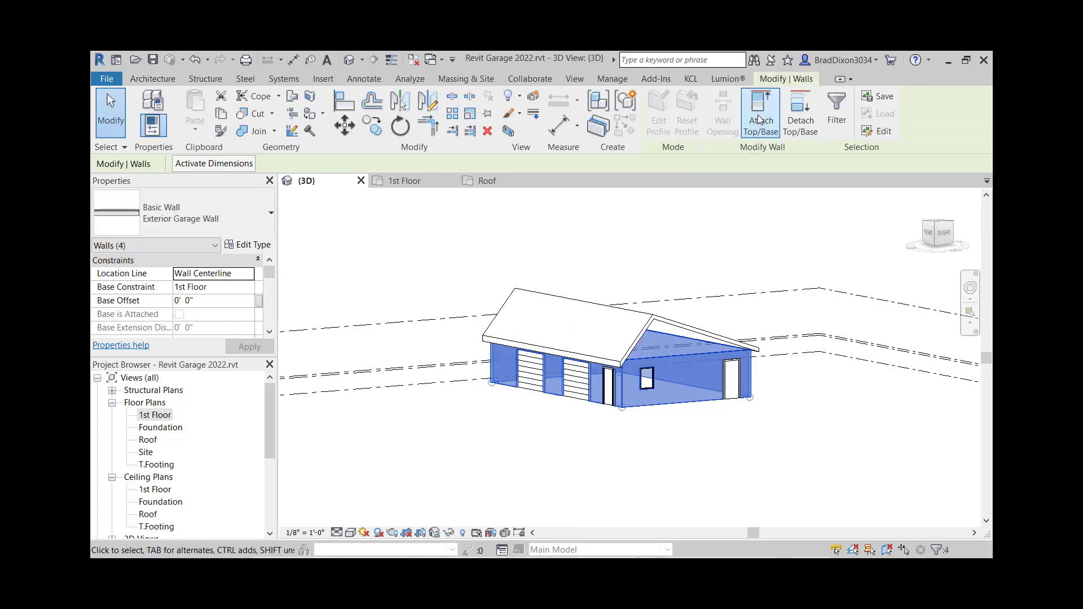
{"action": "left_click", "coordinate": [711, 333]}
{"action": "key", "text": "Escape"}
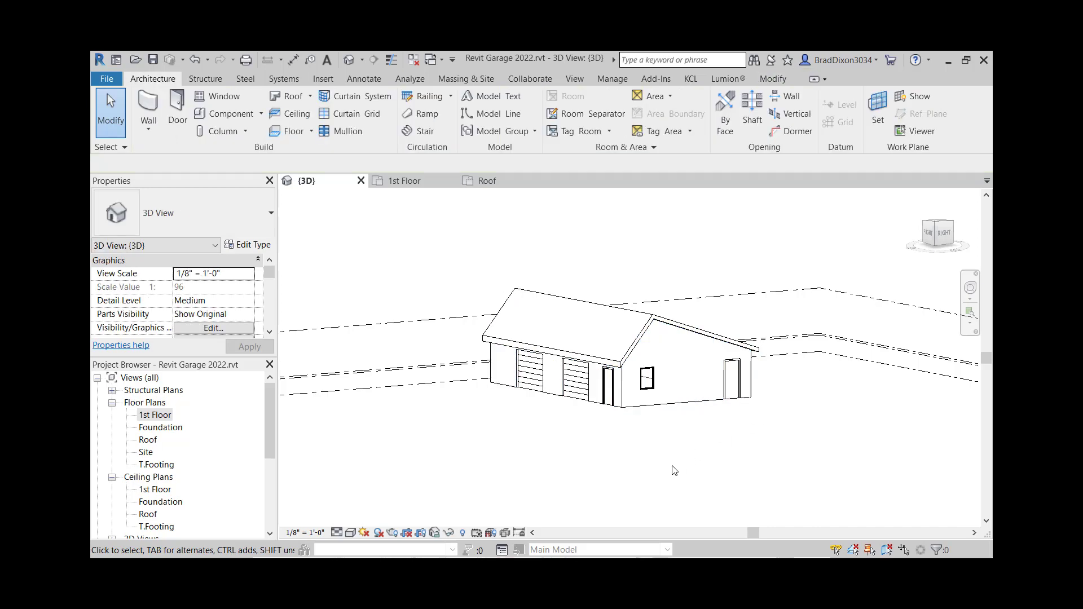
Step: Edit the roof footprint, set the slope of the edge above the garage doors to 5" / 12", and finish the sketch
{"action": "middle_click_drag", "start_coordinate": [671, 469], "coordinate": [709, 467], "text": "shift"}
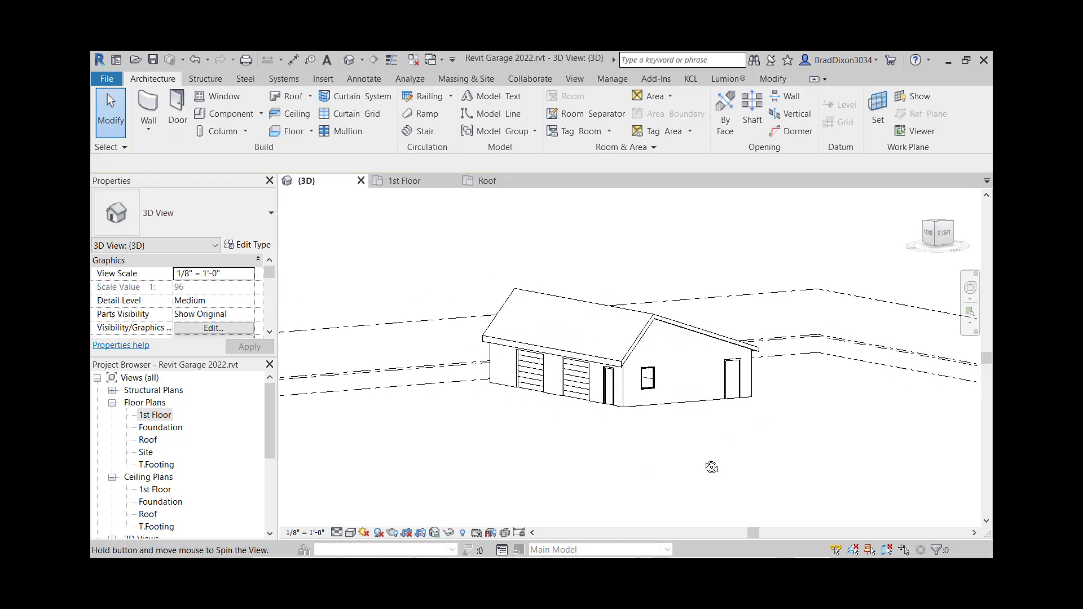
{"action": "left_click", "coordinate": [668, 325]}
{"action": "left_click", "coordinate": [663, 119]}
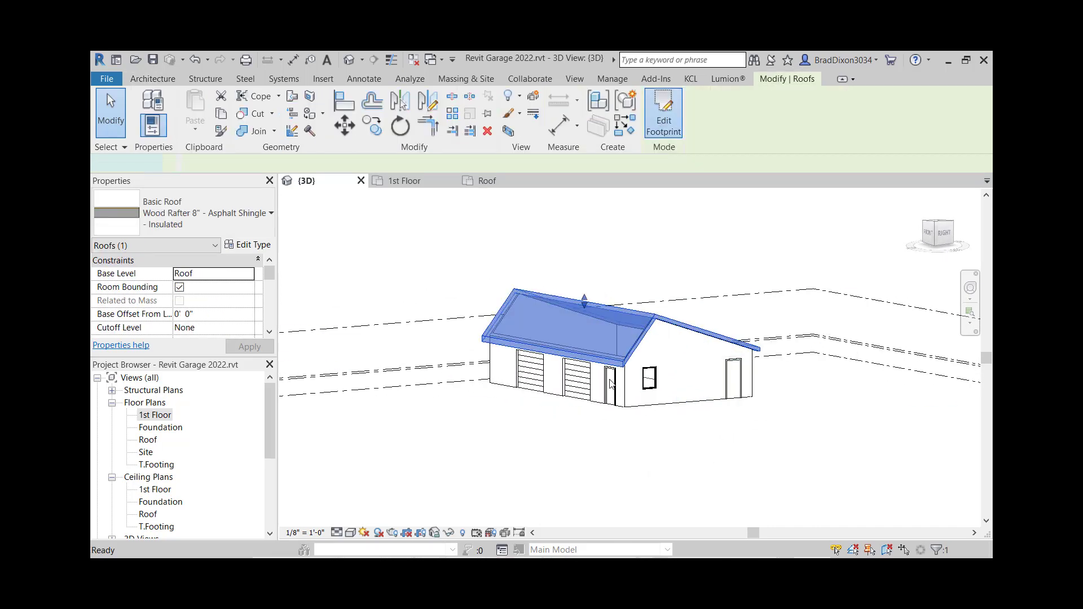
{"action": "left_click", "coordinate": [568, 350]}
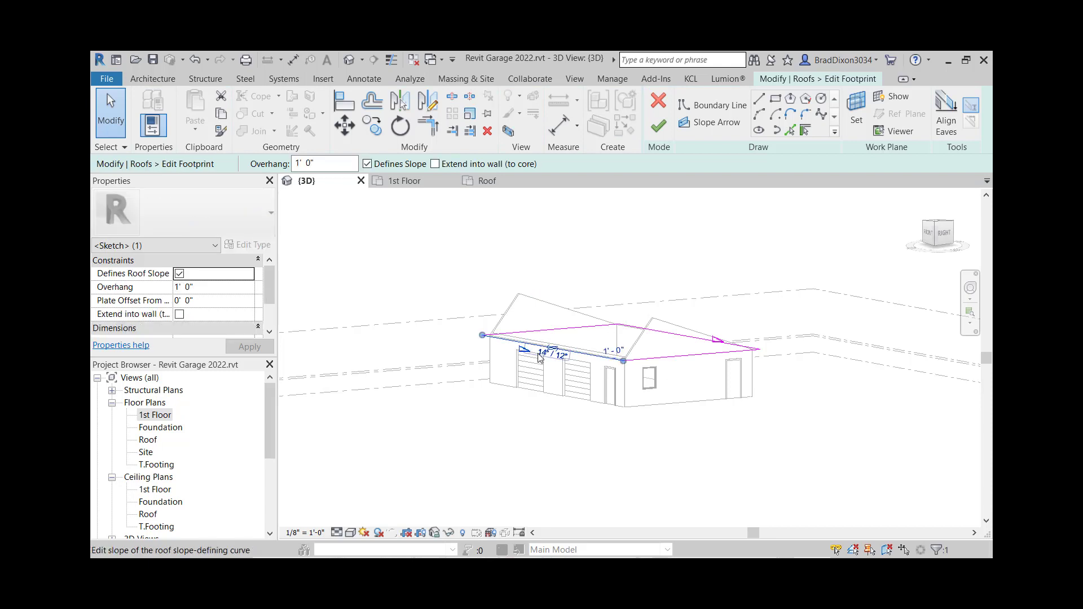
{"action": "left_click", "coordinate": [538, 354]}
{"action": "left_click", "coordinate": [535, 346]}
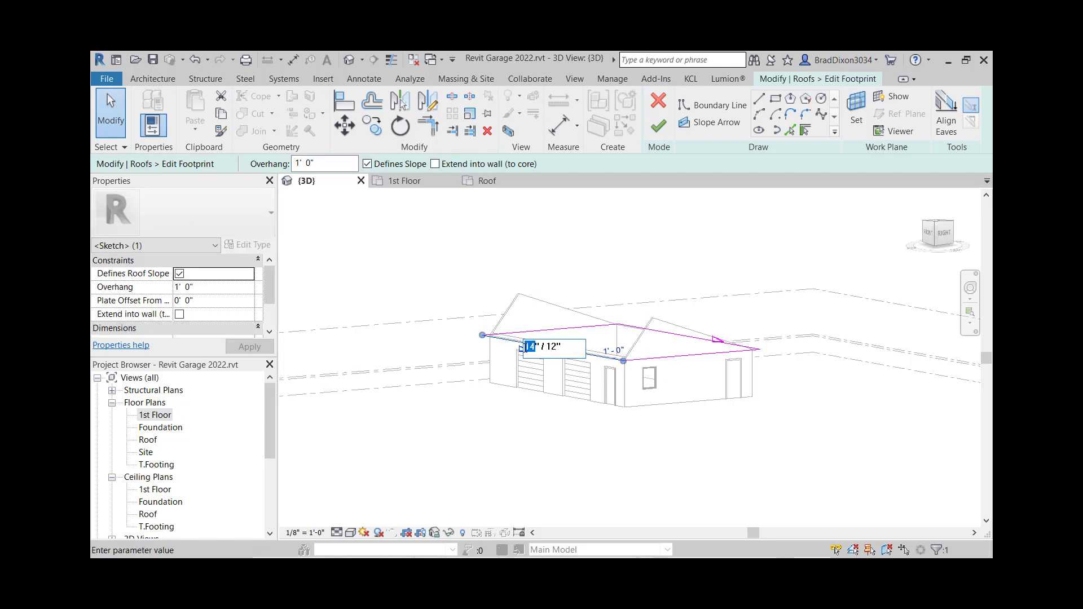
{"action": "key", "text": "Return"}
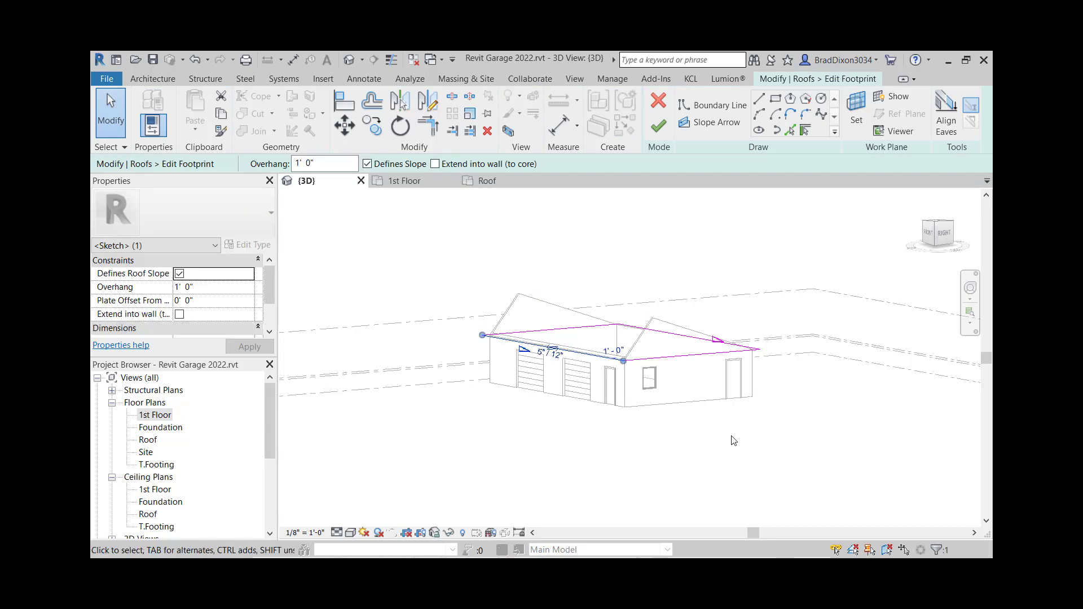
{"action": "left_click", "coordinate": [658, 125]}
{"action": "left_click", "coordinate": [835, 431]}
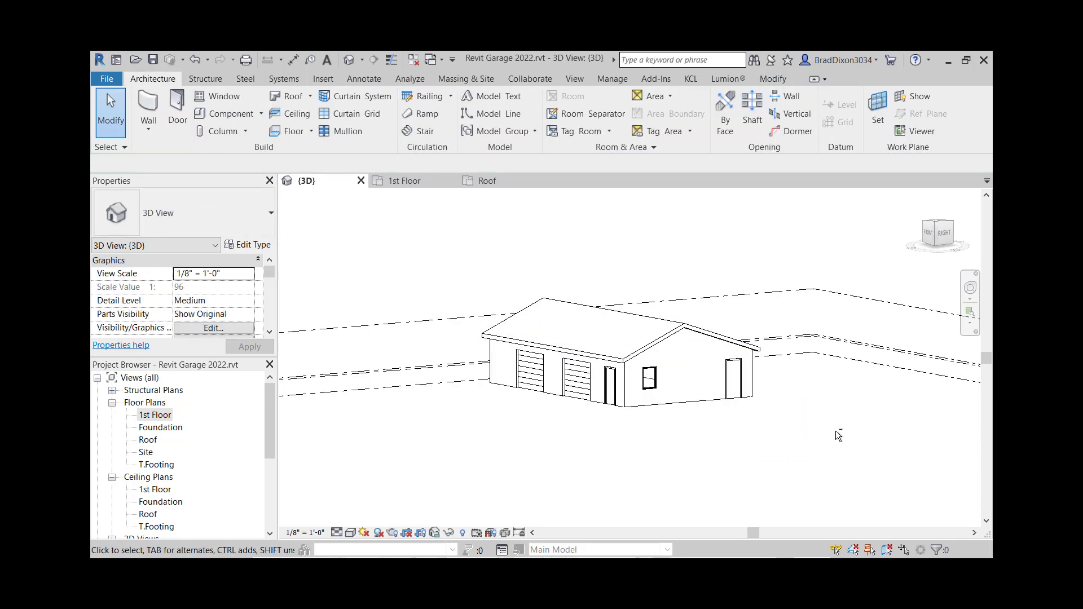
Step: Reopen the roof footprint, set the back edge's slope to 5" / 12", and finish the sketch
{"action": "middle_click_drag", "start_coordinate": [834, 430], "coordinate": [763, 423], "text": "shift"}
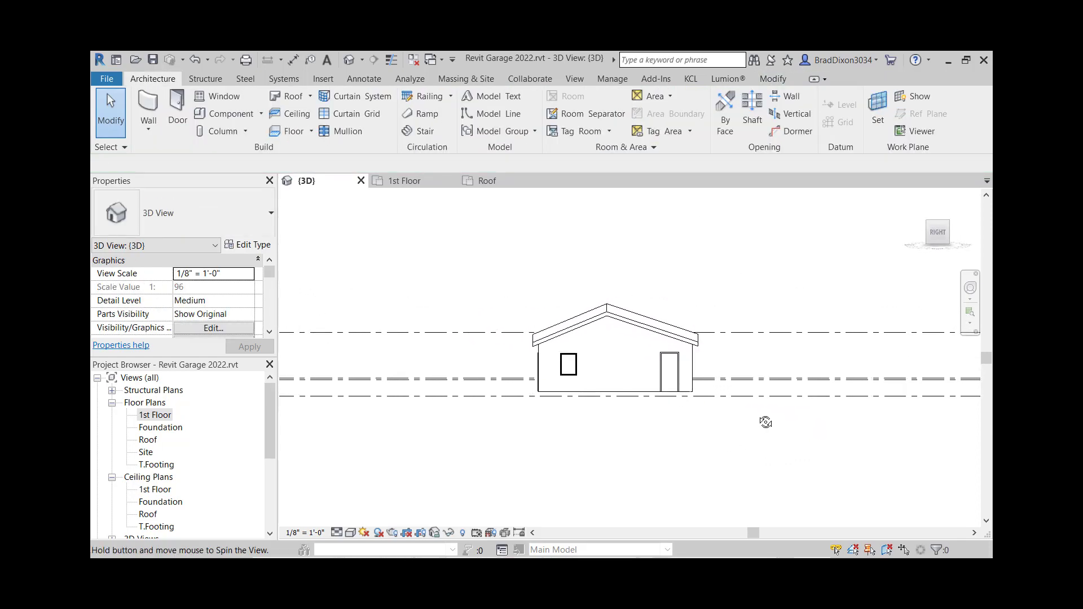
{"action": "left_click", "coordinate": [657, 322]}
{"action": "left_click", "coordinate": [671, 126]}
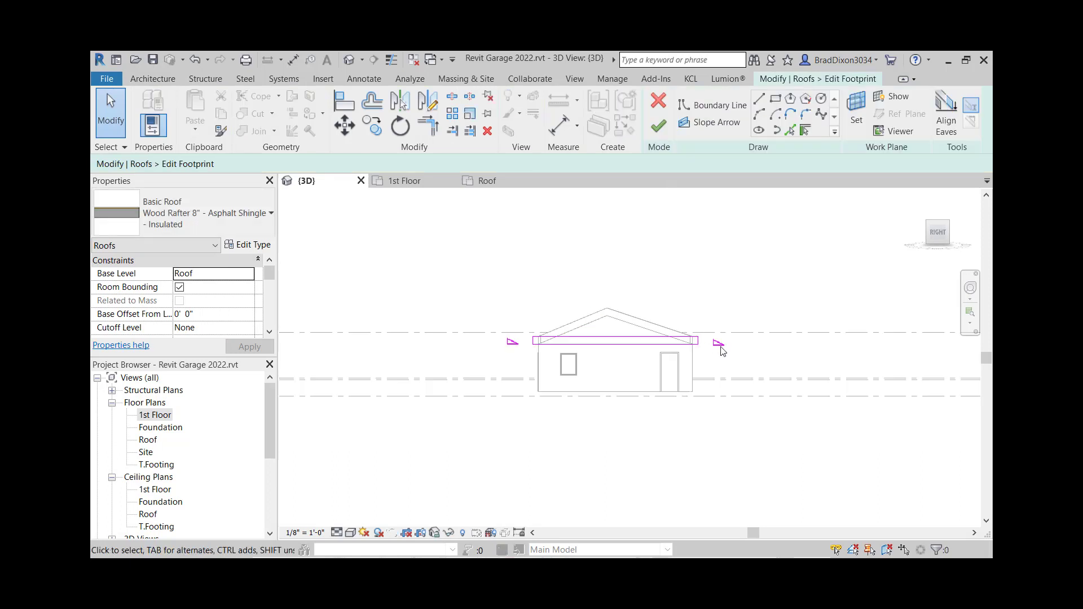
{"action": "left_click", "coordinate": [699, 340]}
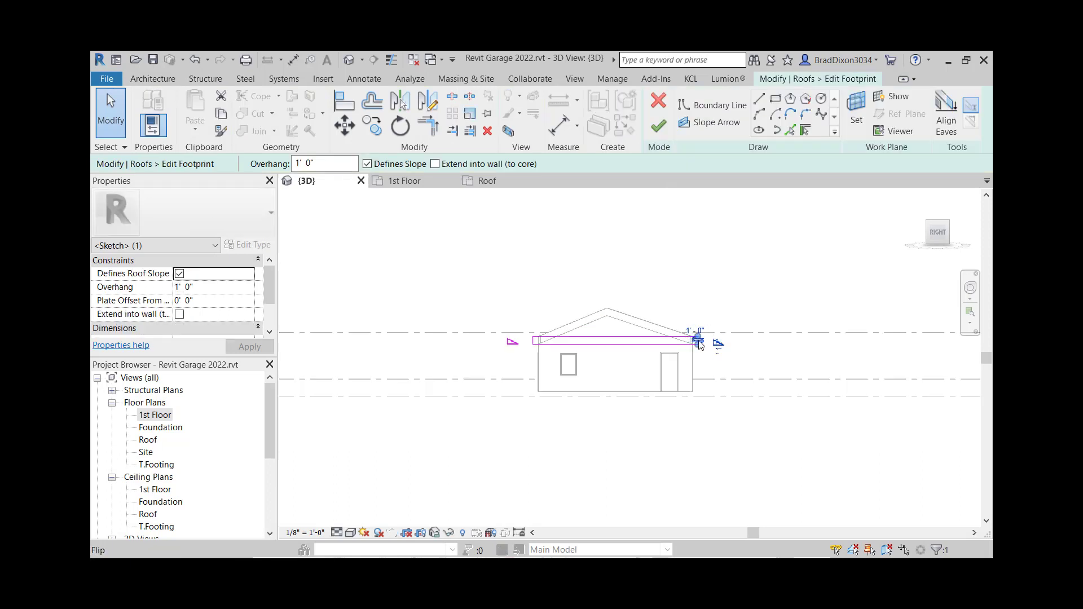
{"action": "middle_click_drag", "start_coordinate": [698, 341], "coordinate": [731, 366], "text": "shift"}
{"action": "left_click", "coordinate": [732, 368]}
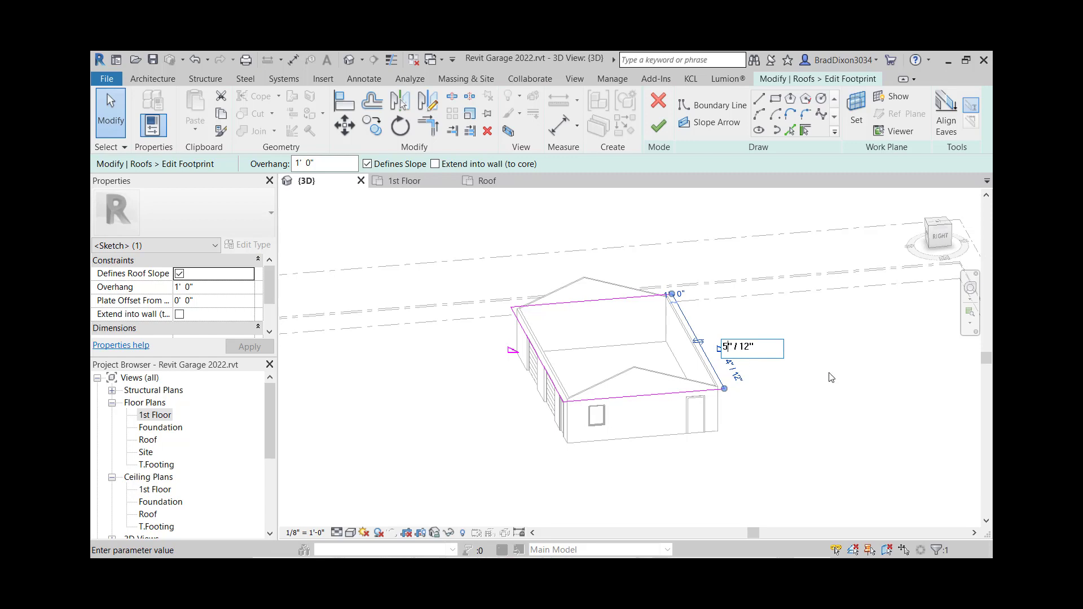
{"action": "type", "text": "5"}
{"action": "key", "text": "Return"}
{"action": "left_click", "coordinate": [658, 126]}
{"action": "left_click", "coordinate": [805, 476]}
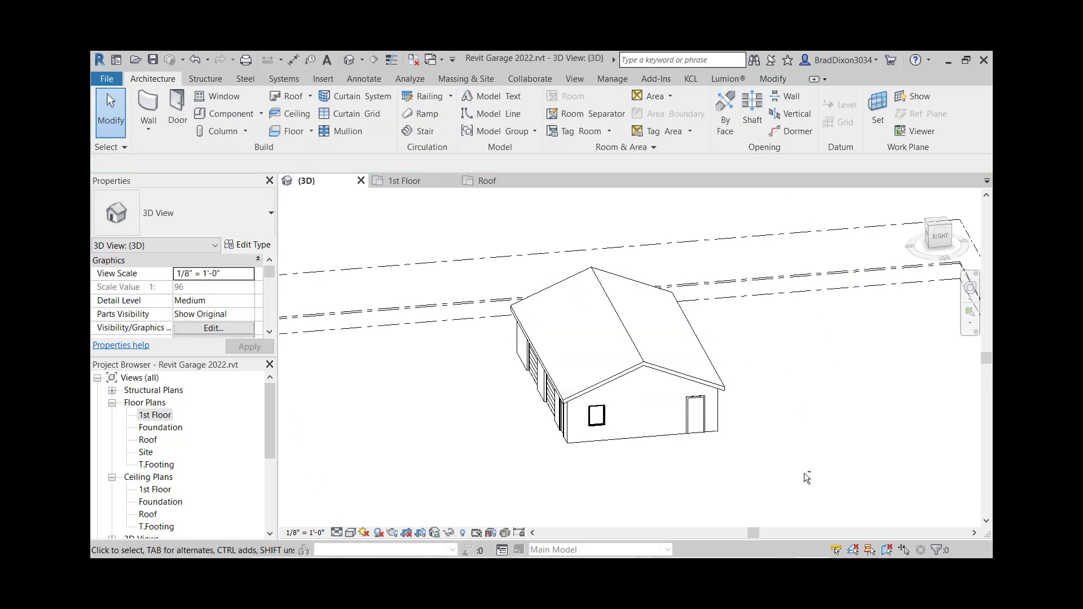
{"action": "middle_click_drag", "start_coordinate": [803, 477], "coordinate": [705, 369], "text": "shift"}
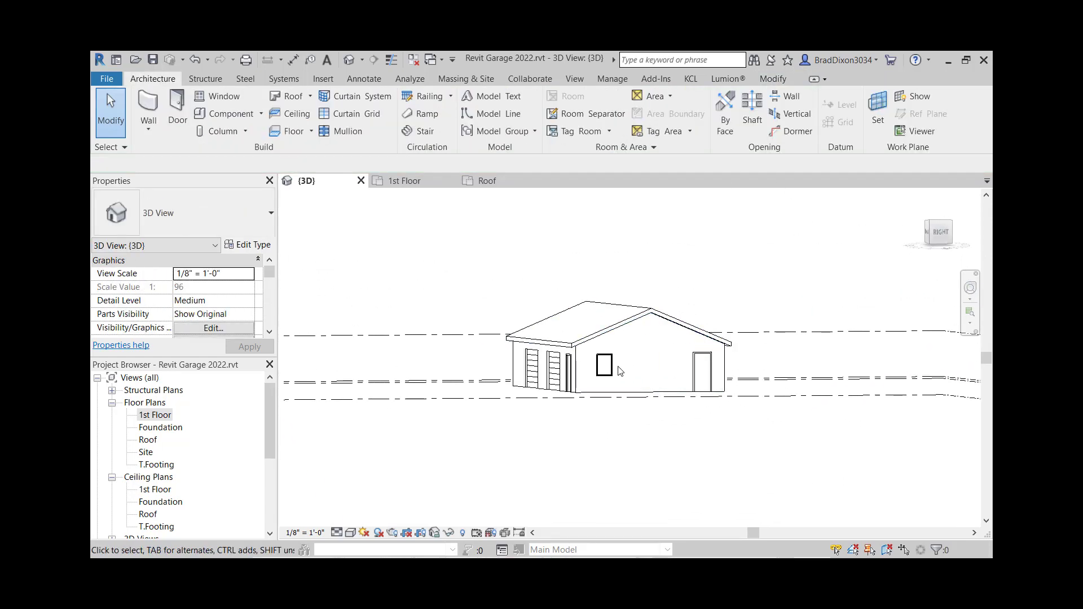
{"action": "middle_click_drag", "start_coordinate": [669, 440], "coordinate": [764, 477], "text": "shift"}
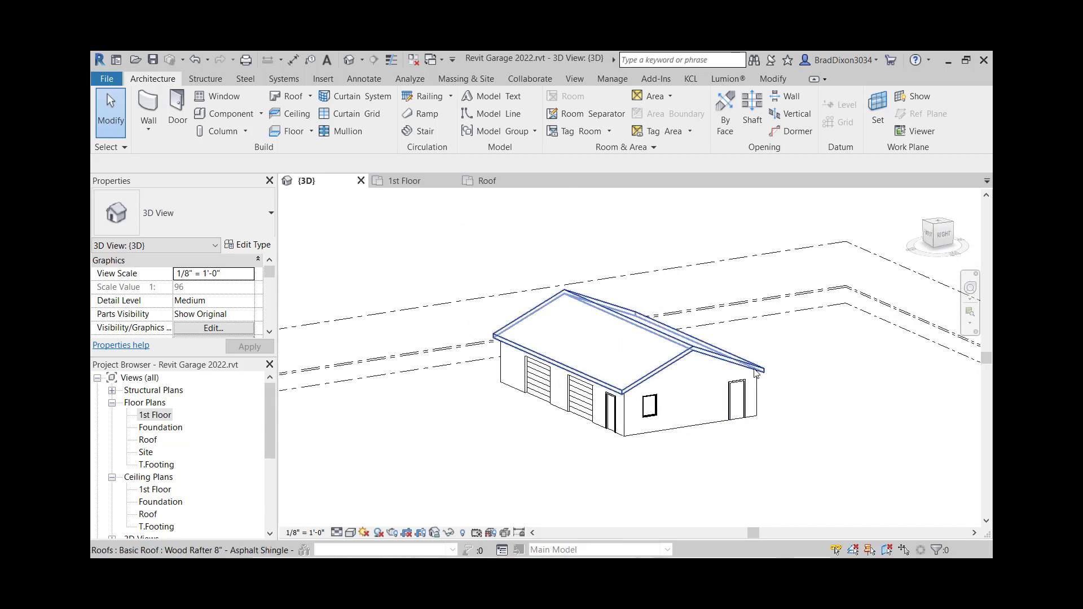
{"action": "middle_click_drag", "start_coordinate": [857, 424], "coordinate": [693, 405], "text": "shift"}
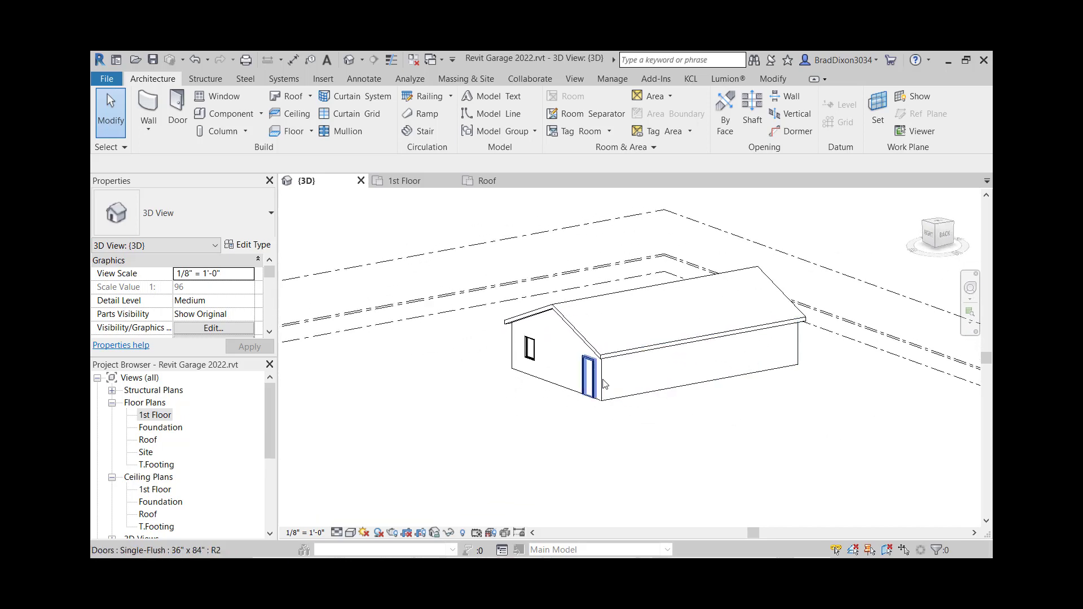
Step: In the 1st Floor plan, sketch a new rectangular roof footprint about 38' 6" by 13' 0" against the outside of the back wall
{"action": "double_click", "coordinate": [155, 415]}
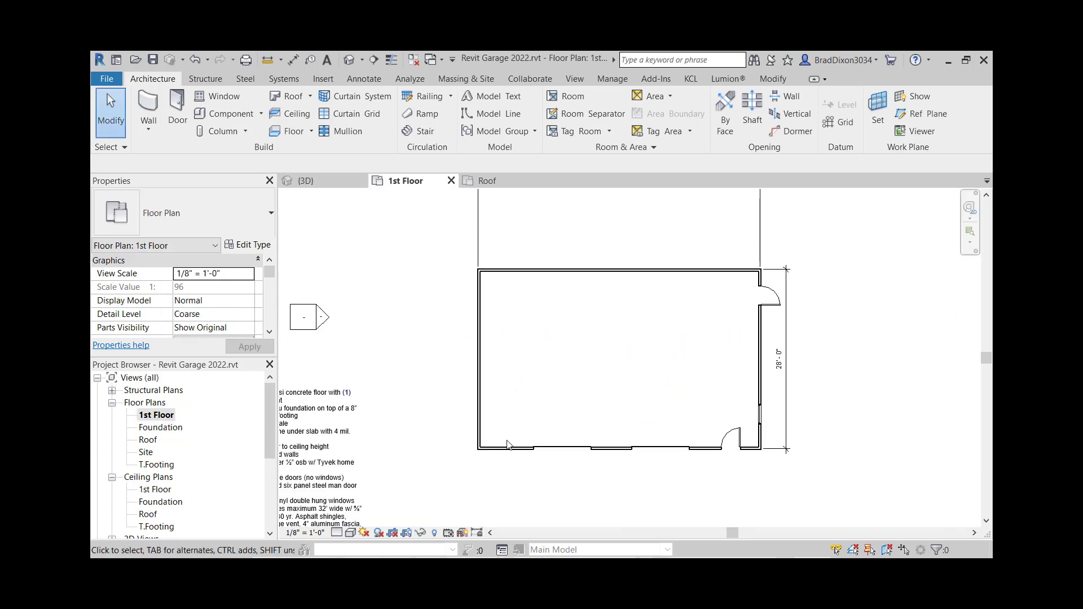
{"action": "middle_click_drag", "start_coordinate": [555, 222], "coordinate": [571, 290]}
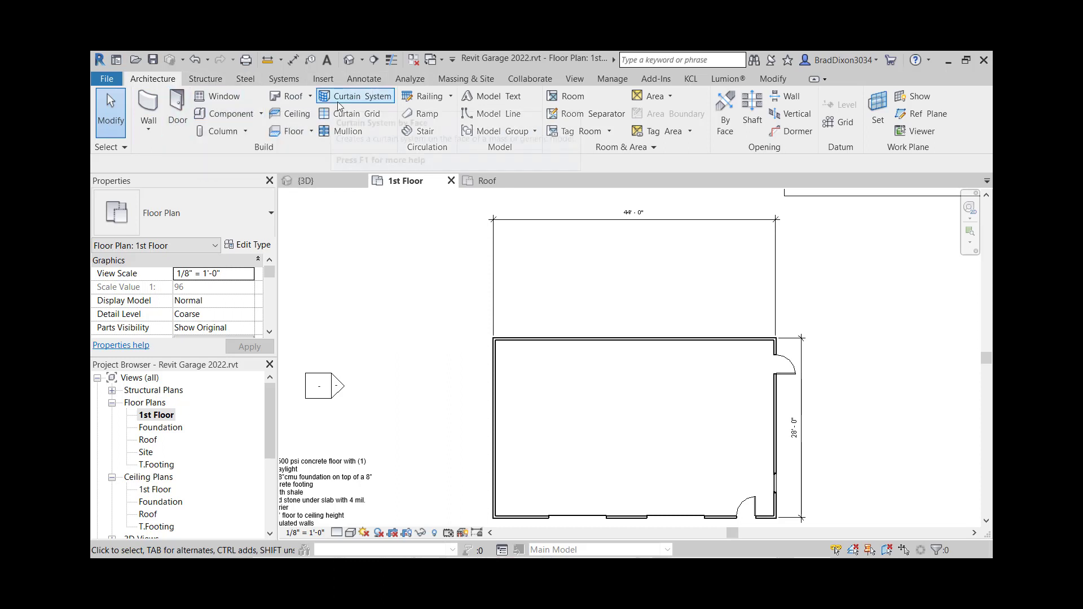
{"action": "left_click", "coordinate": [291, 97]}
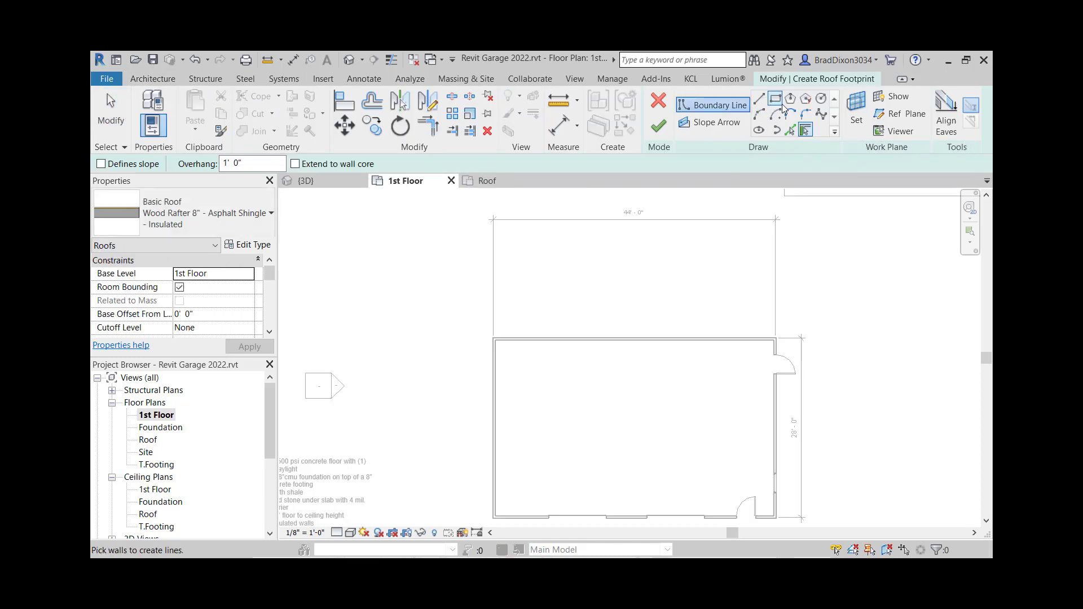
{"action": "left_click", "coordinate": [775, 99]}
{"action": "scroll", "coordinate": [769, 337], "scroll_direction": "up", "scroll_amount": 2}
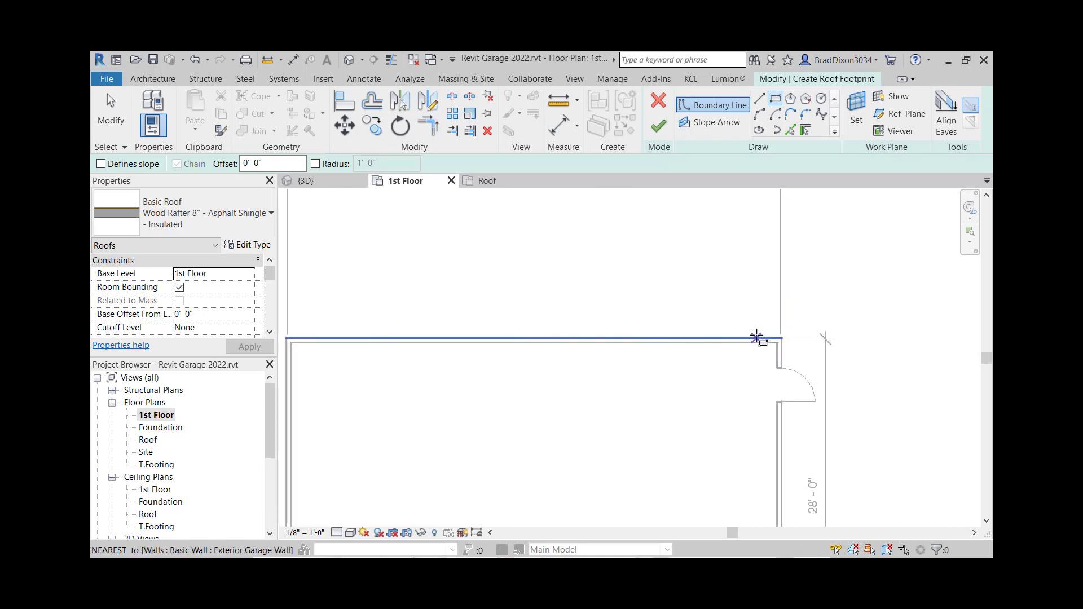
{"action": "left_click", "coordinate": [750, 337]}
{"action": "scroll", "coordinate": [671, 271], "scroll_direction": "down", "scroll_amount": 2}
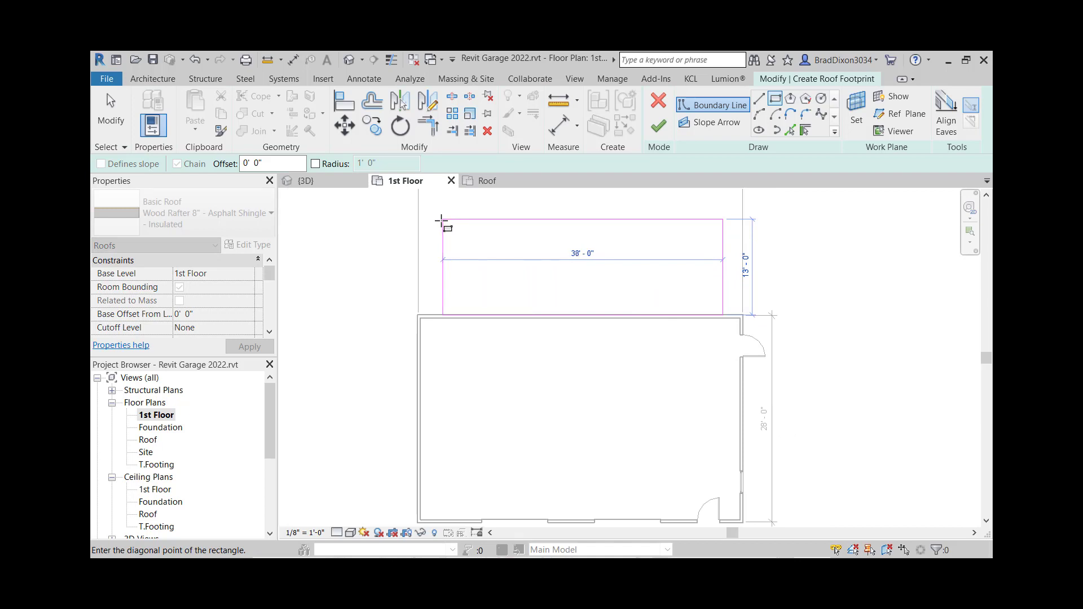
{"action": "left_click", "coordinate": [442, 219]}
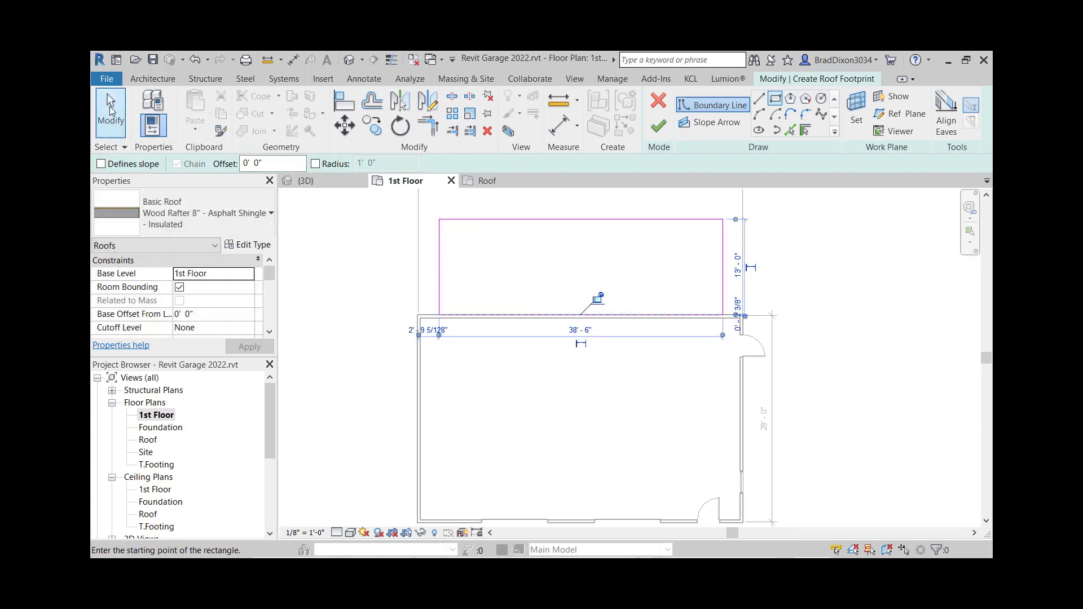
{"action": "left_click", "coordinate": [111, 110]}
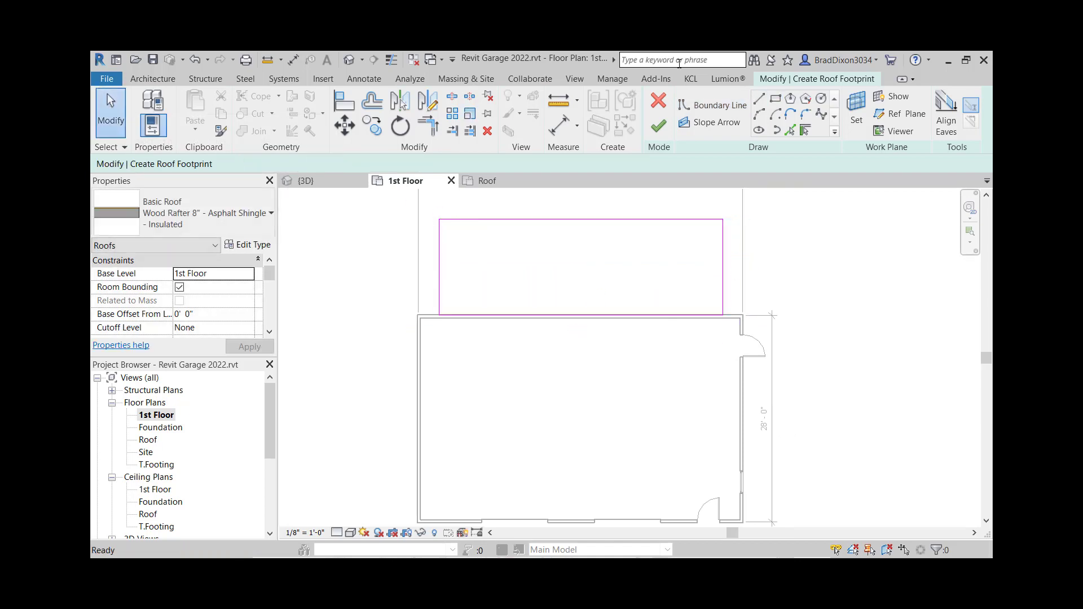
Step: Place an aligned dimension, referenced to wall faces, from the garage's back wall to the outer edge of the roof sketch
{"action": "left_click", "coordinate": [363, 78]}
{"action": "left_click", "coordinate": [148, 112]}
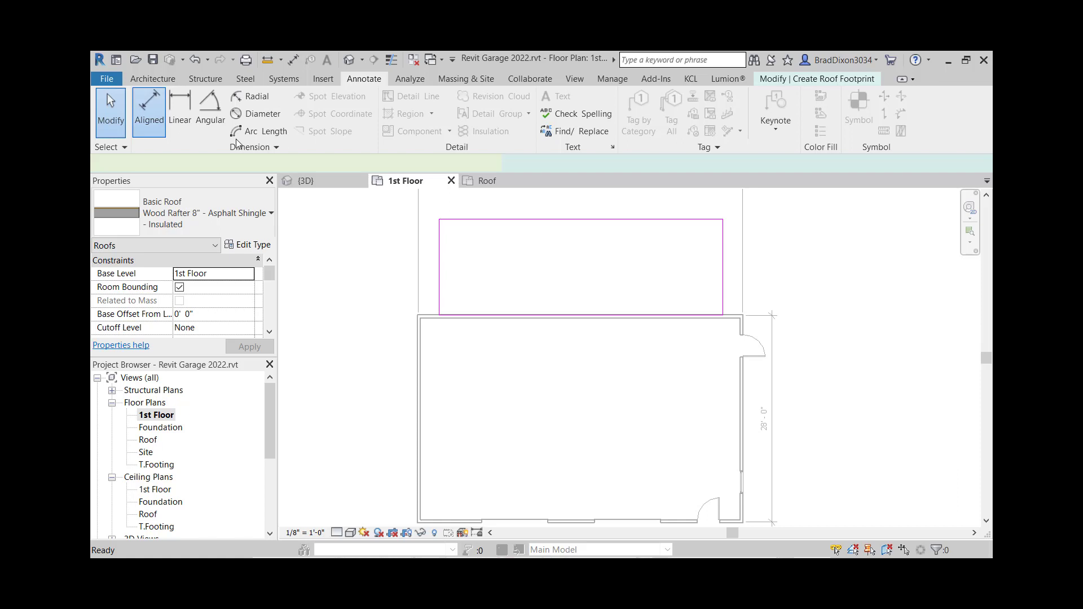
{"action": "left_click", "coordinate": [562, 221]}
{"action": "scroll", "coordinate": [478, 313], "scroll_direction": "up", "scroll_amount": 3}
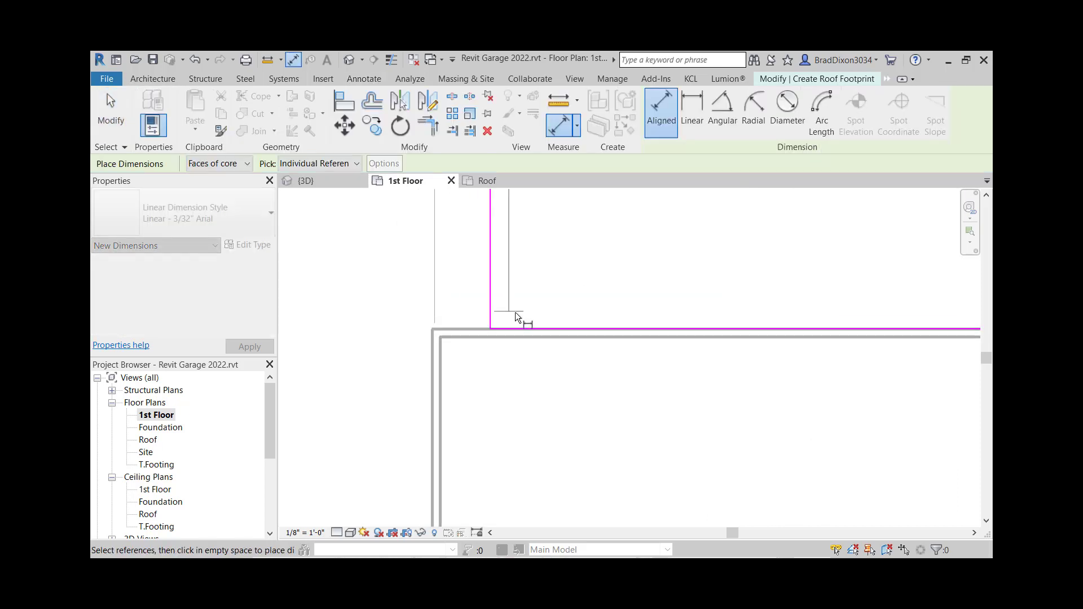
{"action": "scroll", "coordinate": [508, 326], "scroll_direction": "up", "scroll_amount": 2}
{"action": "left_click", "coordinate": [463, 333]}
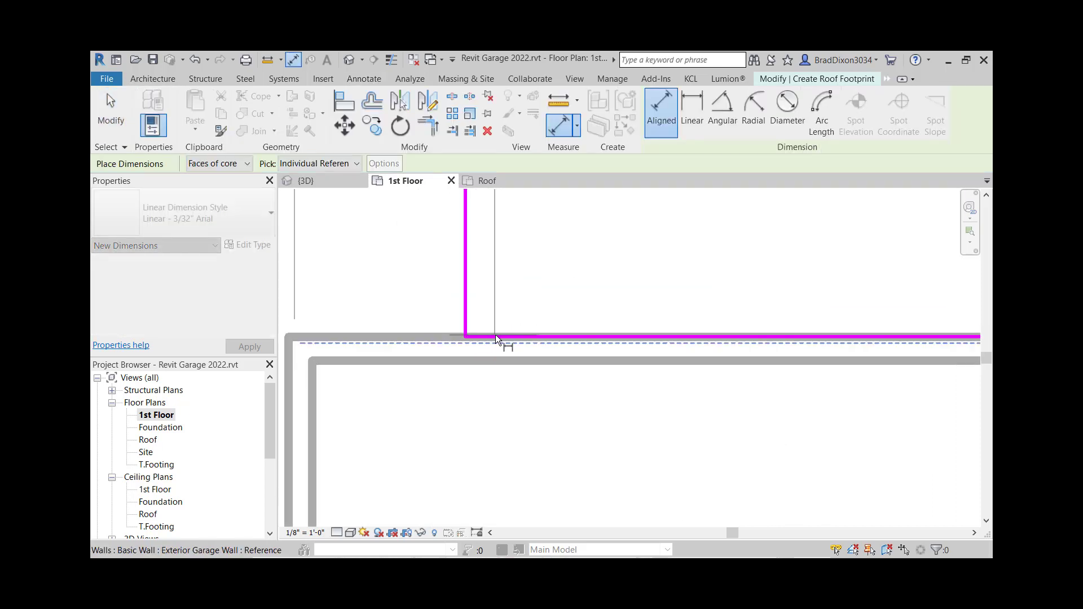
{"action": "left_click", "coordinate": [233, 167]}
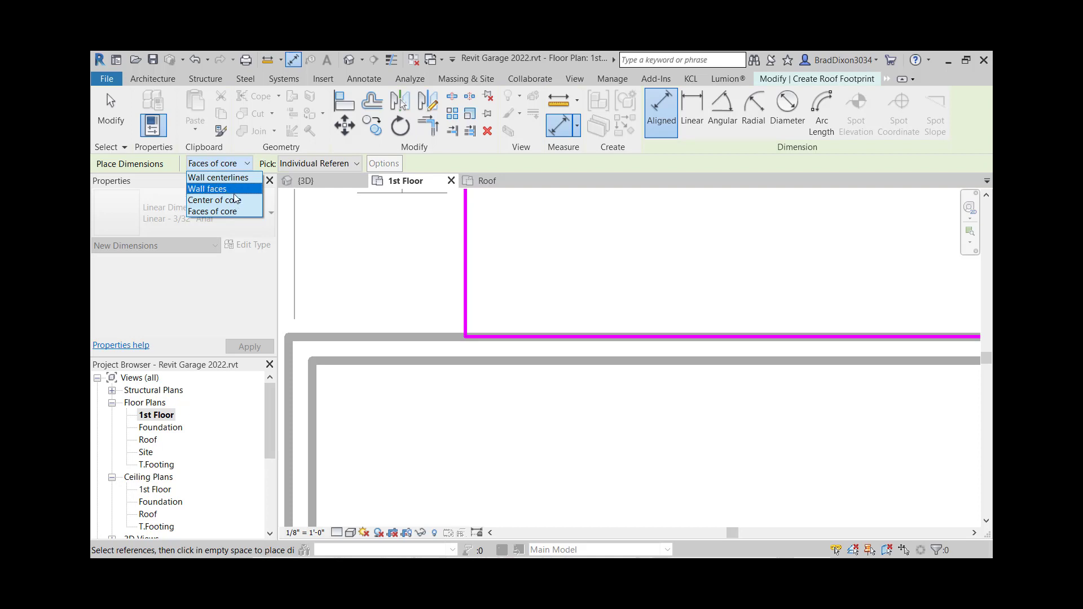
{"action": "left_click", "coordinate": [208, 188]}
{"action": "left_click", "coordinate": [509, 334]}
{"action": "scroll", "coordinate": [507, 281], "scroll_direction": "down", "scroll_amount": 2}
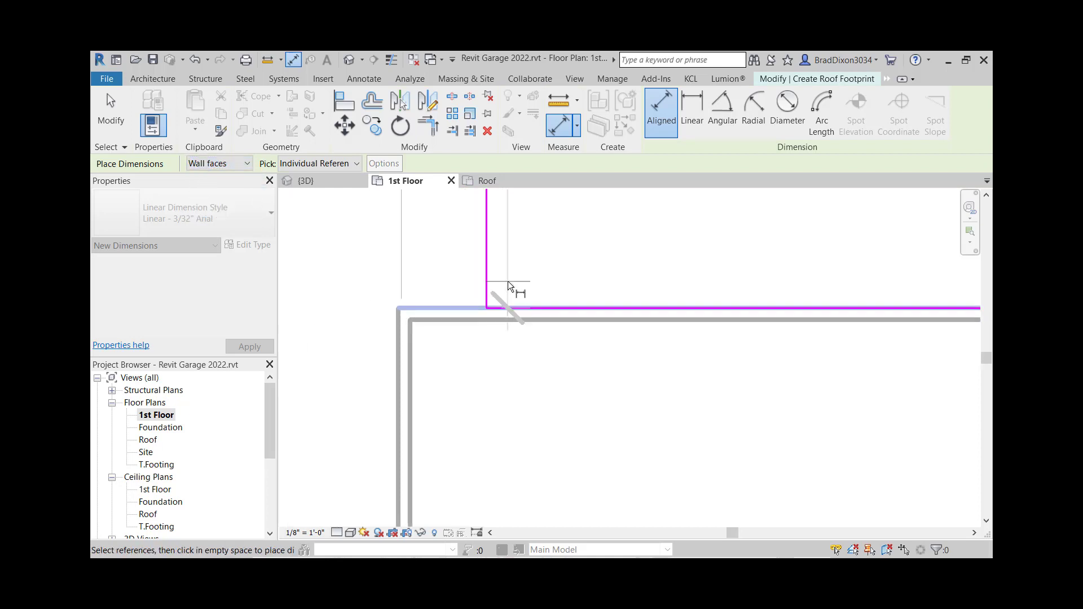
{"action": "scroll", "coordinate": [515, 305], "scroll_direction": "down", "scroll_amount": 2}
{"action": "middle_click_drag", "start_coordinate": [481, 287], "coordinate": [523, 403]}
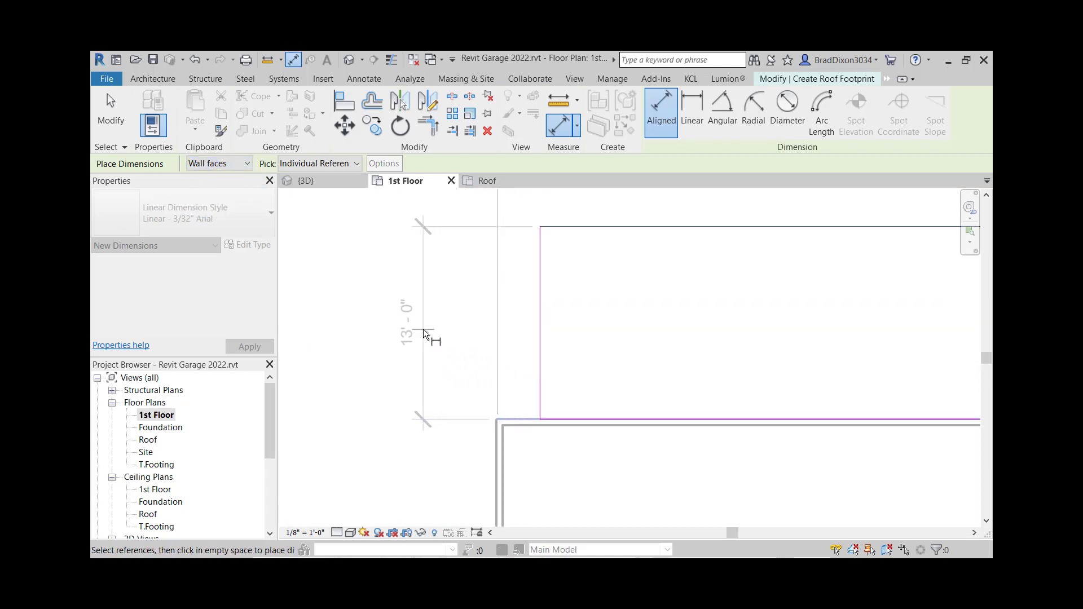
{"action": "left_click", "coordinate": [421, 329]}
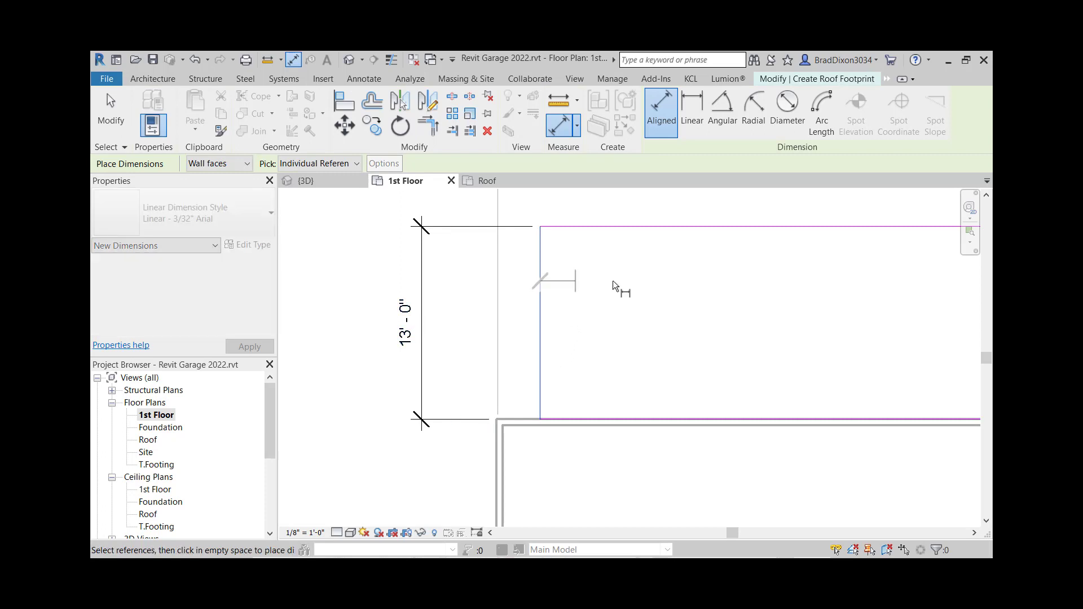
Step: Add an aligned dimension across the full width of the roof sketch, above its outer edge
{"action": "middle_click_drag", "start_coordinate": [613, 279], "coordinate": [346, 326]}
{"action": "left_click", "coordinate": [664, 315]}
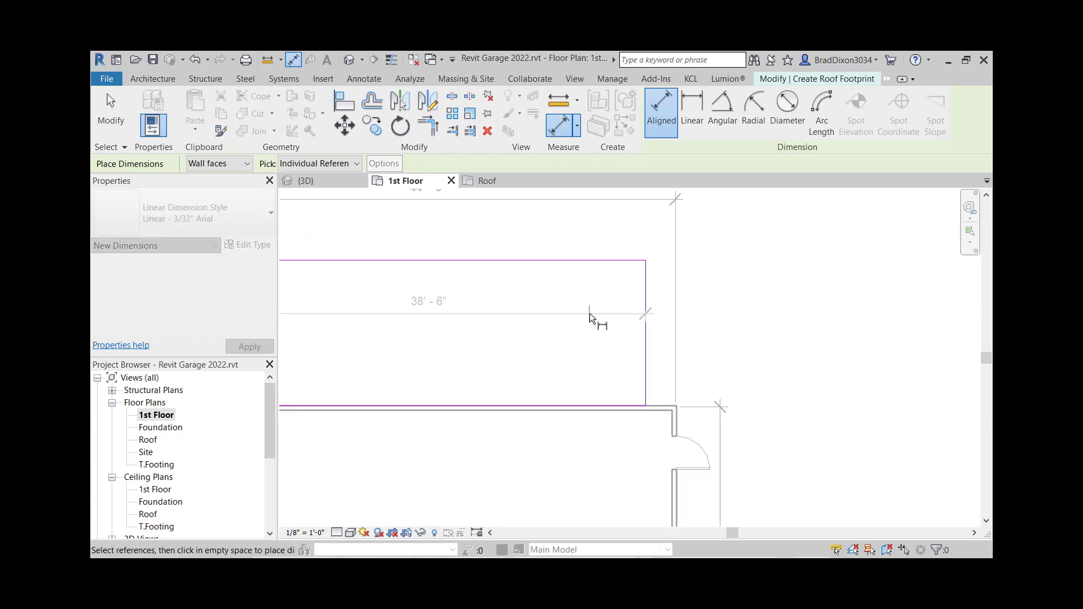
{"action": "scroll", "coordinate": [565, 246], "scroll_direction": "down", "scroll_amount": 2}
{"action": "left_click", "coordinate": [665, 271]}
{"action": "key", "text": "Escape"}
{"action": "key", "text": "Escape"}
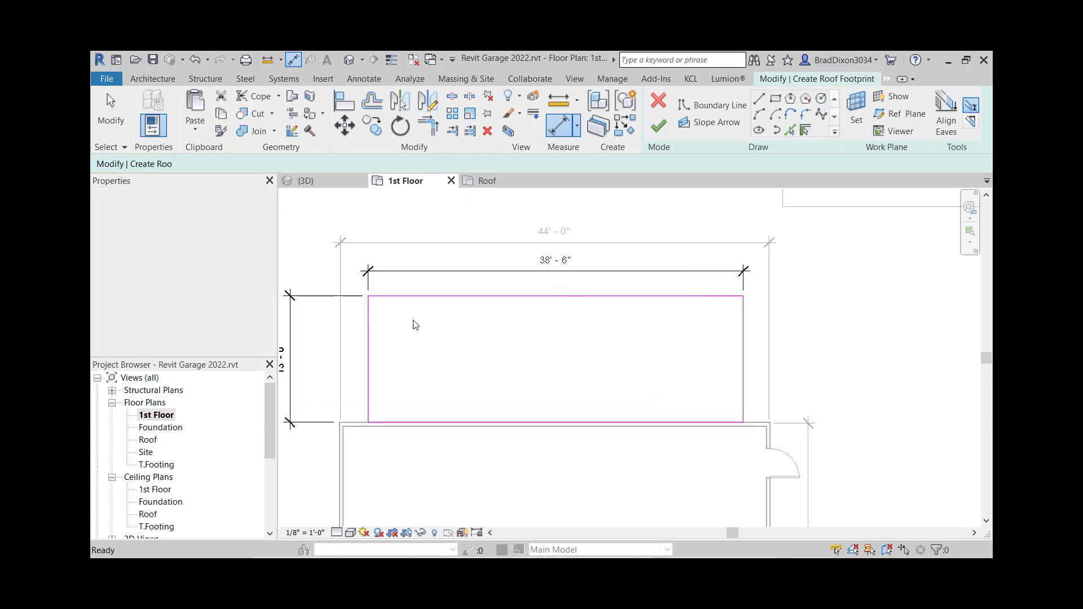
Step: Edit the width dimension's witness lines to include the garage's right side wall
{"action": "left_click", "coordinate": [743, 280]}
{"action": "left_click", "coordinate": [826, 123]}
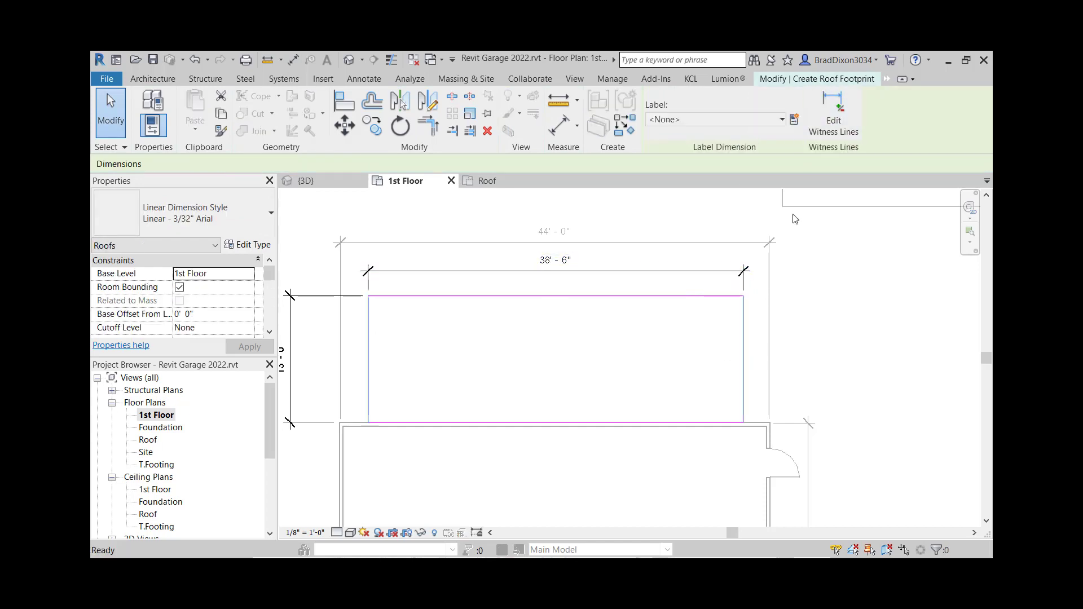
{"action": "left_click", "coordinate": [770, 438]}
{"action": "left_click", "coordinate": [823, 304]}
{"action": "left_click", "coordinate": [822, 304]}
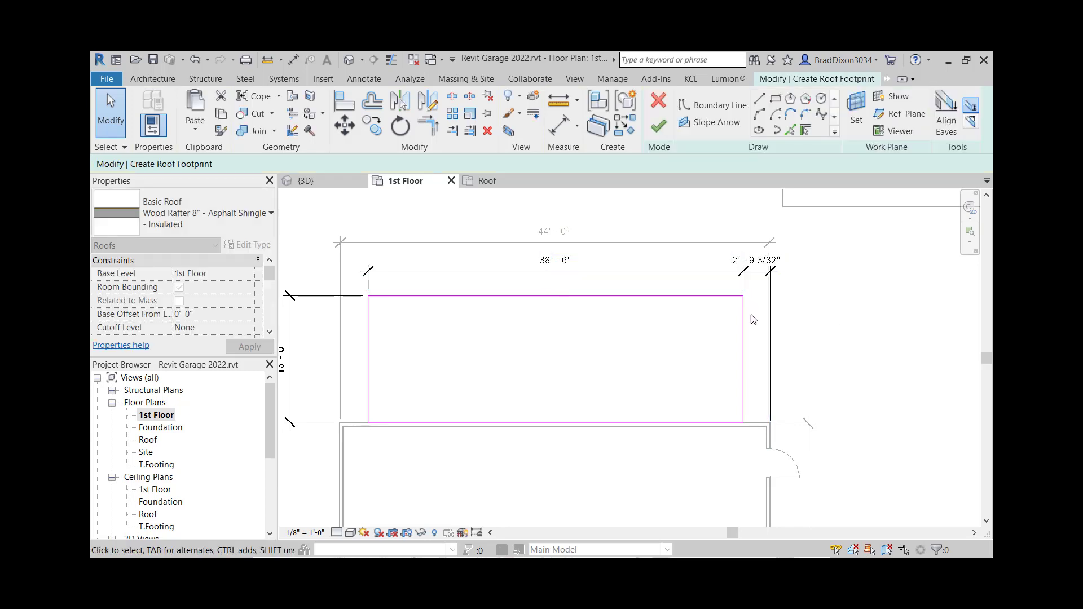
Step: Set the distance from the right edge of the roof sketch to the garage's right side wall to 4' 0"
{"action": "left_click", "coordinate": [743, 313]}
{"action": "scroll", "coordinate": [739, 270], "scroll_direction": "up", "scroll_amount": 4}
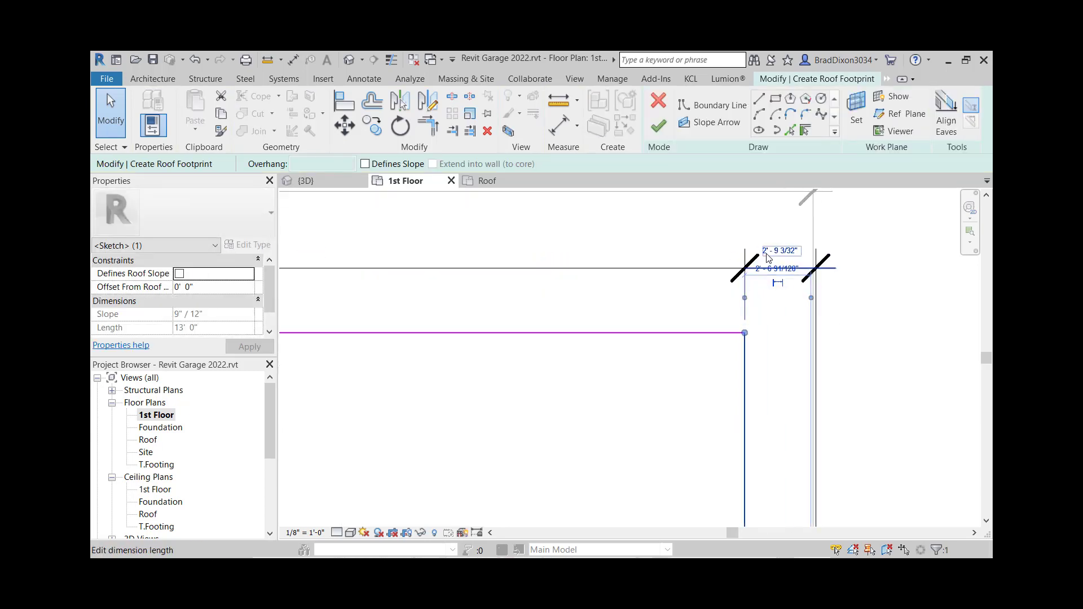
{"action": "left_click", "coordinate": [781, 251]}
{"action": "left_click", "coordinate": [781, 251]}
{"action": "type", "text": "4"}
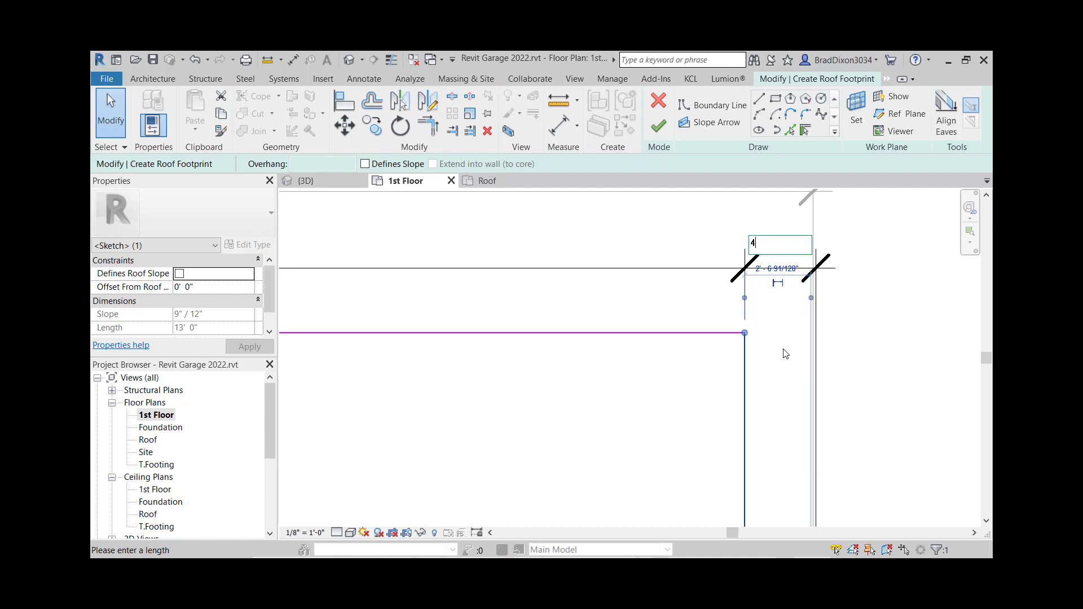
{"action": "key", "text": "Return"}
Step: Set the roof sketch's overall width to 36' 0" by moving its left edge
{"action": "scroll", "coordinate": [680, 316], "scroll_direction": "down", "scroll_amount": 2}
{"action": "middle_click_drag", "start_coordinate": [599, 398], "coordinate": [807, 333]}
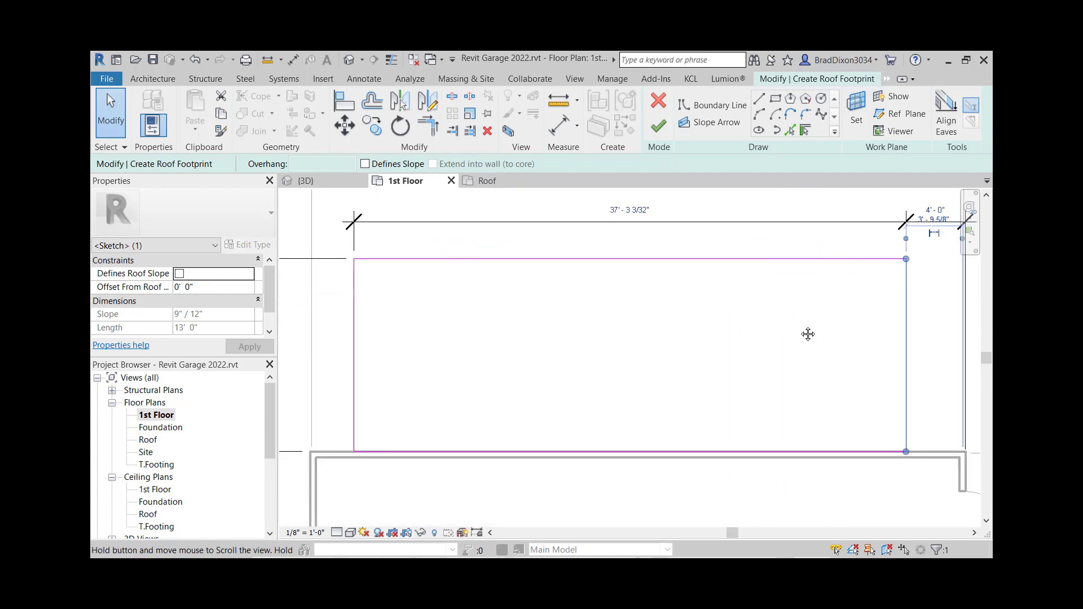
{"action": "middle_click_drag", "start_coordinate": [472, 322], "coordinate": [552, 332]}
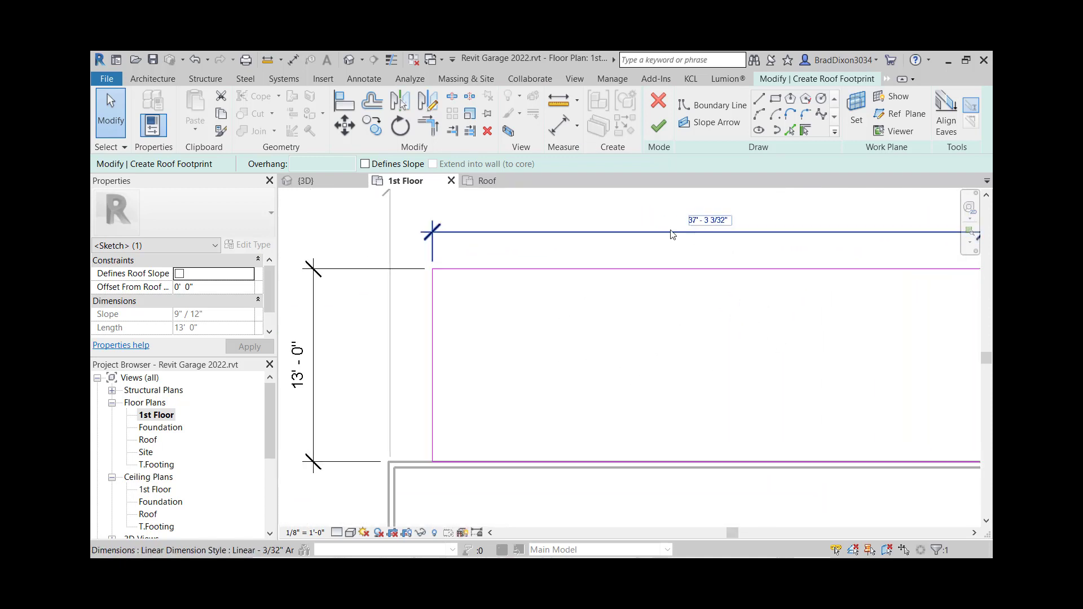
{"action": "left_click", "coordinate": [450, 323]}
{"action": "left_click", "coordinate": [434, 309]}
{"action": "left_click", "coordinate": [695, 220]}
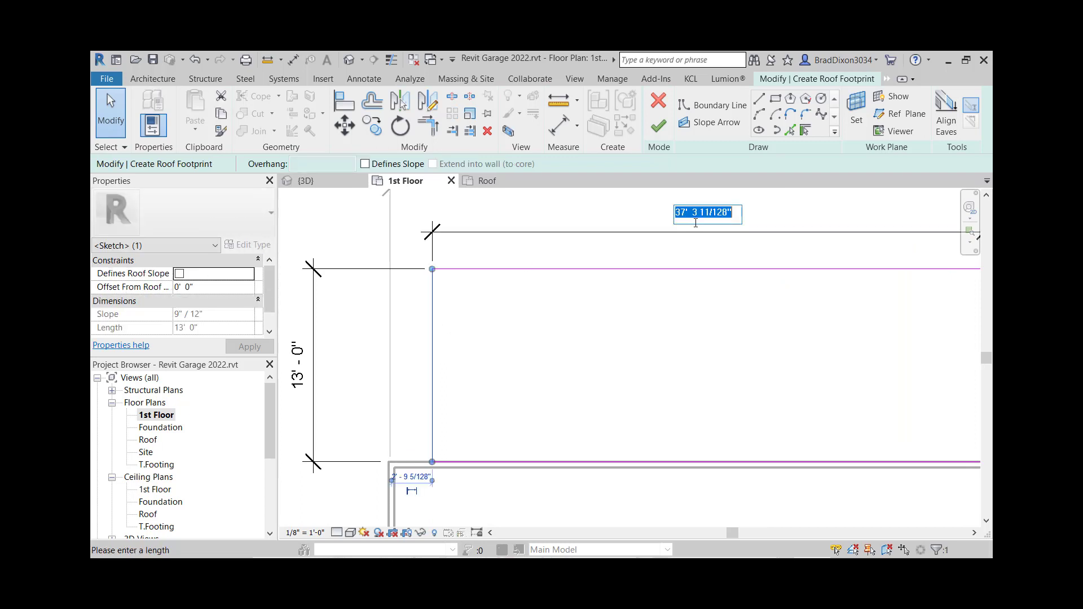
{"action": "type", "text": "3"}
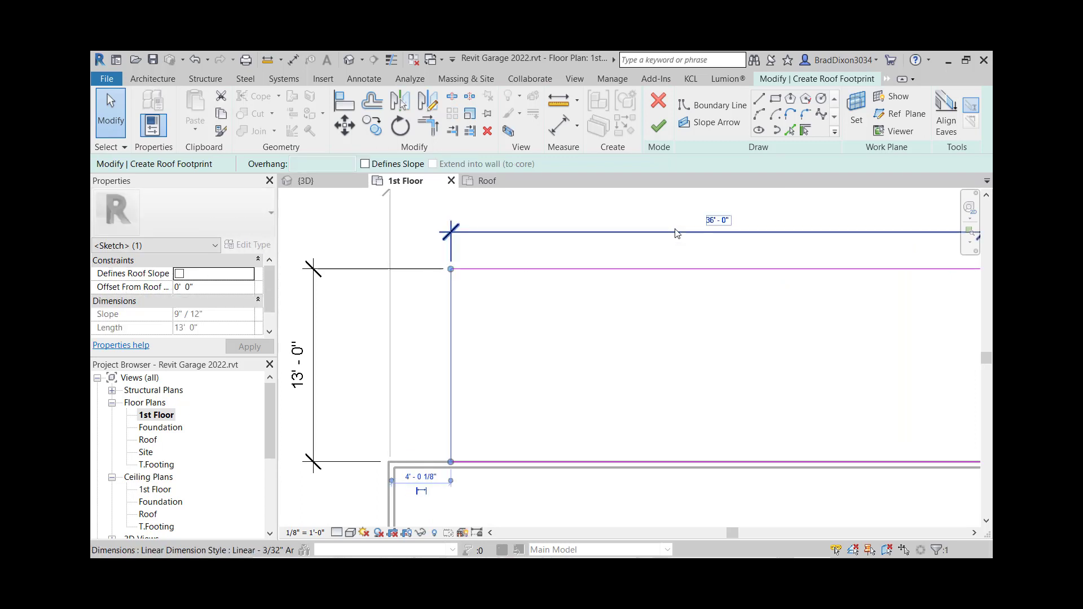
{"action": "key", "text": "Return"}
{"action": "left_click", "coordinate": [694, 363]}
Step: Set the roof sketch's depth from the back wall to 12' 0" by moving its outer edge
{"action": "scroll", "coordinate": [684, 379], "scroll_direction": "down", "scroll_amount": 2}
{"action": "middle_click_drag", "start_coordinate": [684, 379], "coordinate": [630, 385]}
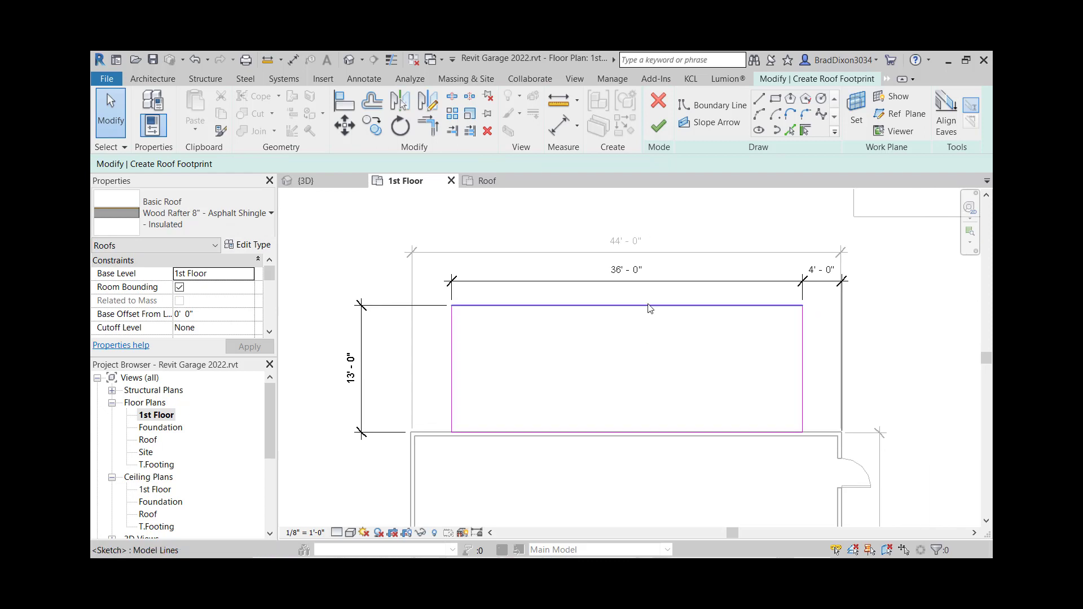
{"action": "left_click", "coordinate": [648, 307]}
{"action": "left_click", "coordinate": [351, 368]}
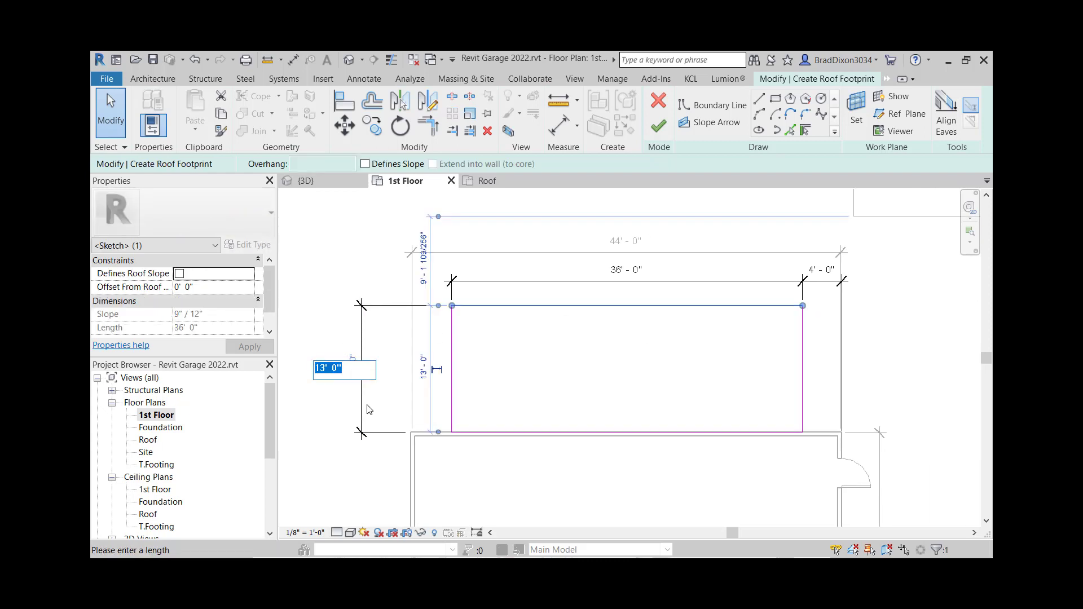
{"action": "type", "text": "12"}
{"action": "key", "text": "Return"}
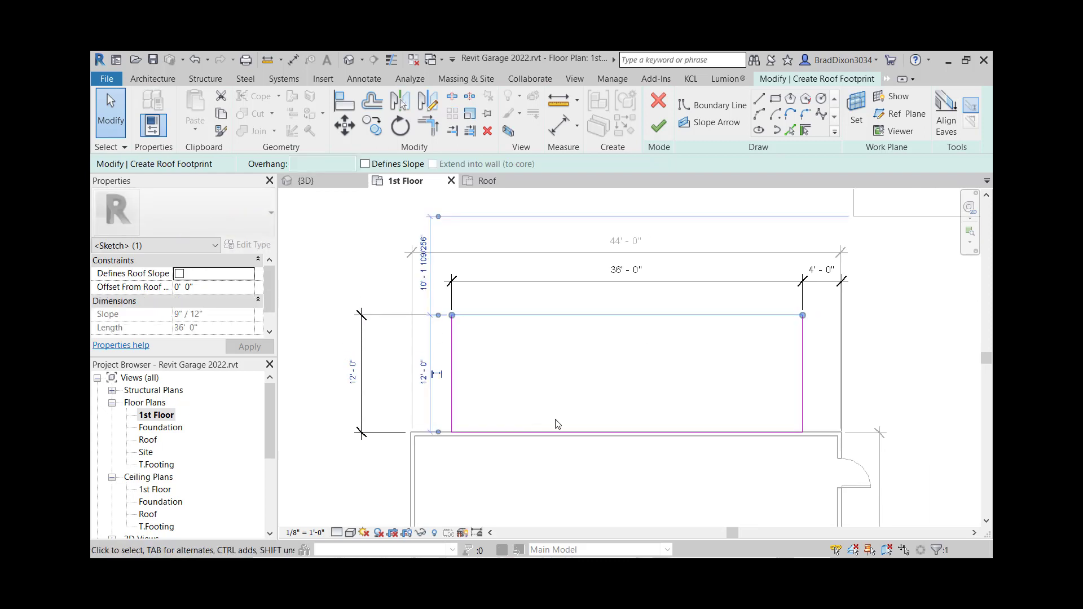
{"action": "left_click", "coordinate": [876, 414]}
Step: Set the new roof's base level to Roof and finish the footprint sketch
{"action": "scroll", "coordinate": [880, 412], "scroll_direction": "down", "scroll_amount": 2}
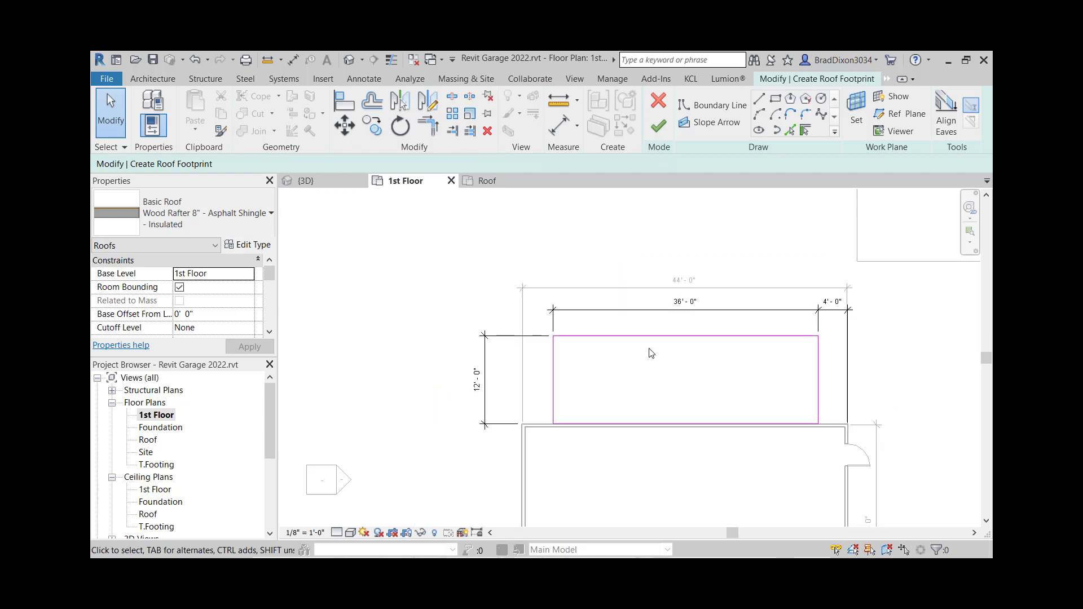
{"action": "left_click", "coordinate": [245, 278]}
{"action": "left_click", "coordinate": [184, 321]}
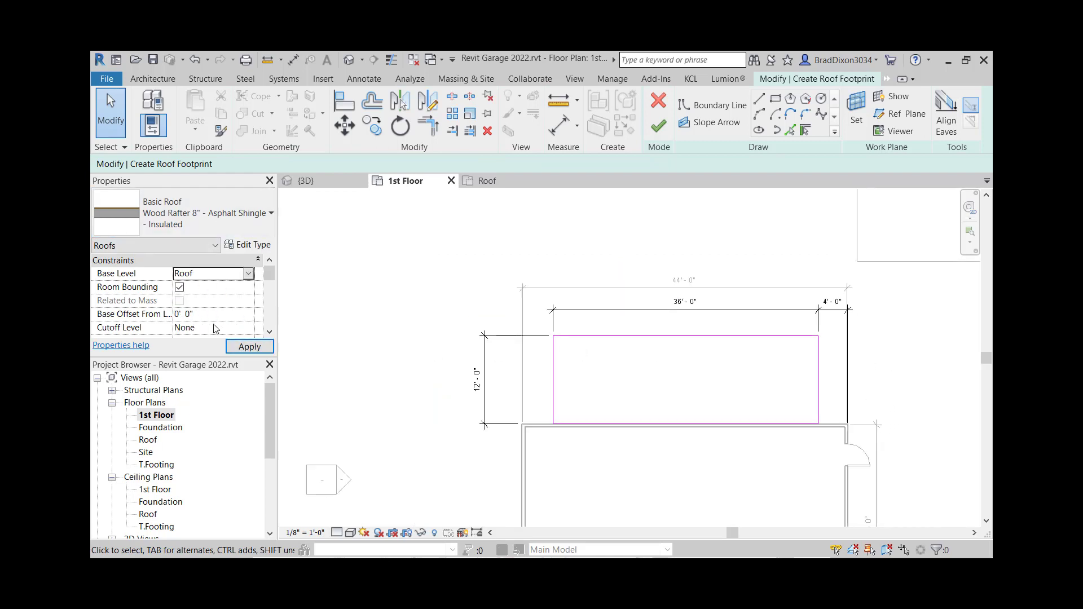
{"action": "left_click", "coordinate": [250, 347]}
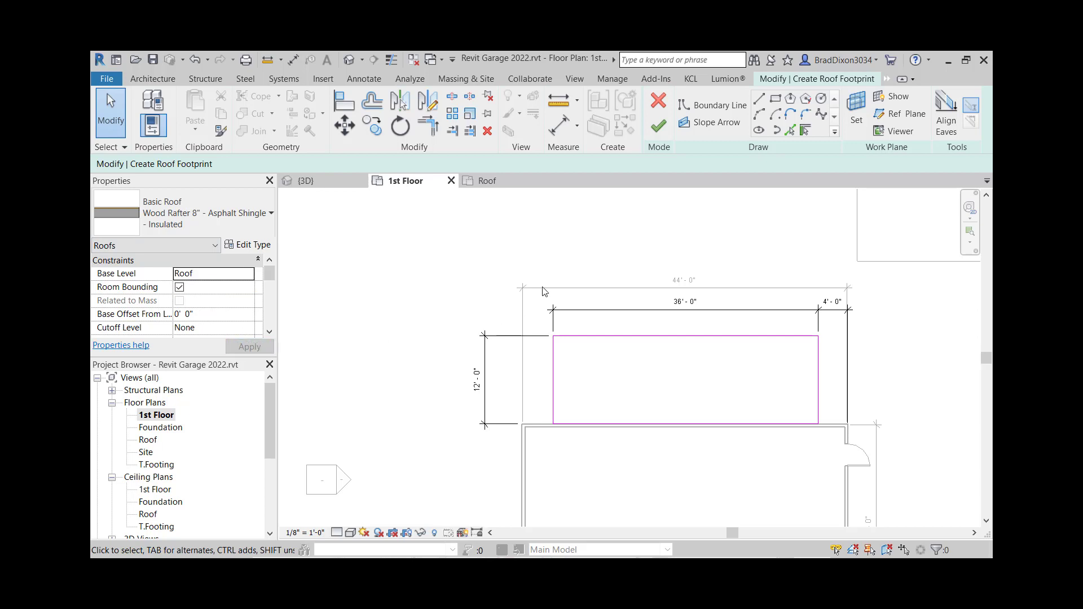
{"action": "left_click", "coordinate": [657, 126]}
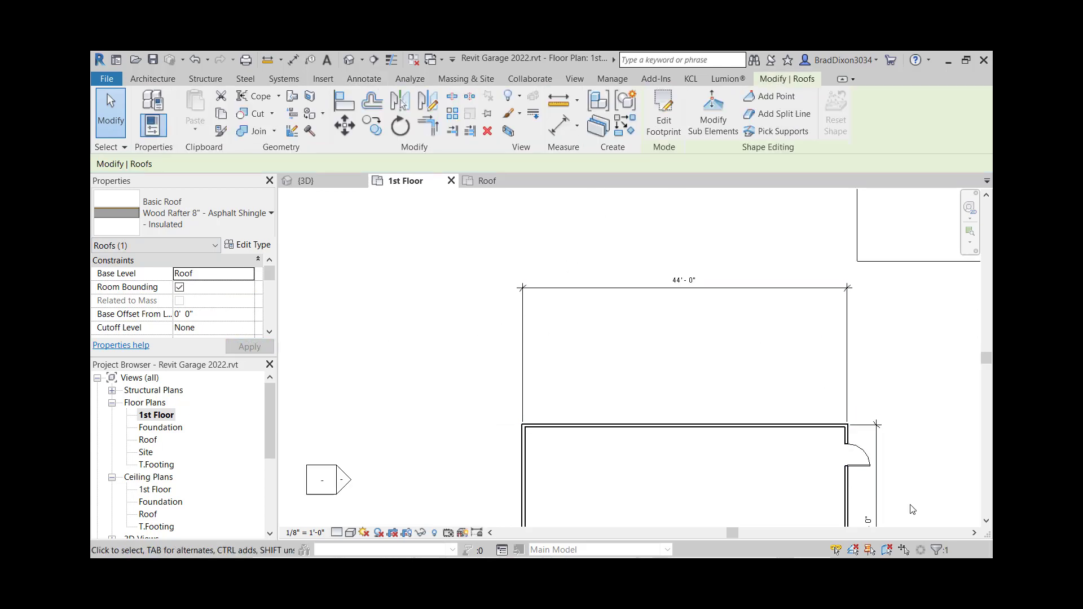
Step: In the 3D view, edit the new roof's footprint, make its outer edge slope-defining at 4" / 12", and finish the sketch
{"action": "left_click", "coordinate": [349, 60]}
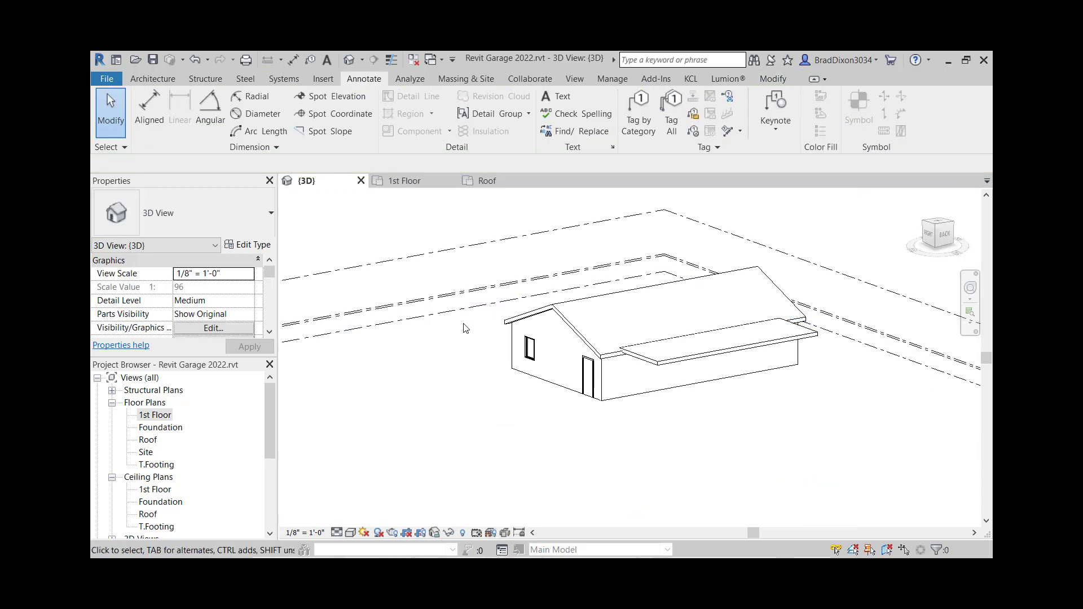
{"action": "middle_click_drag", "start_coordinate": [621, 438], "coordinate": [878, 373], "text": "shift"}
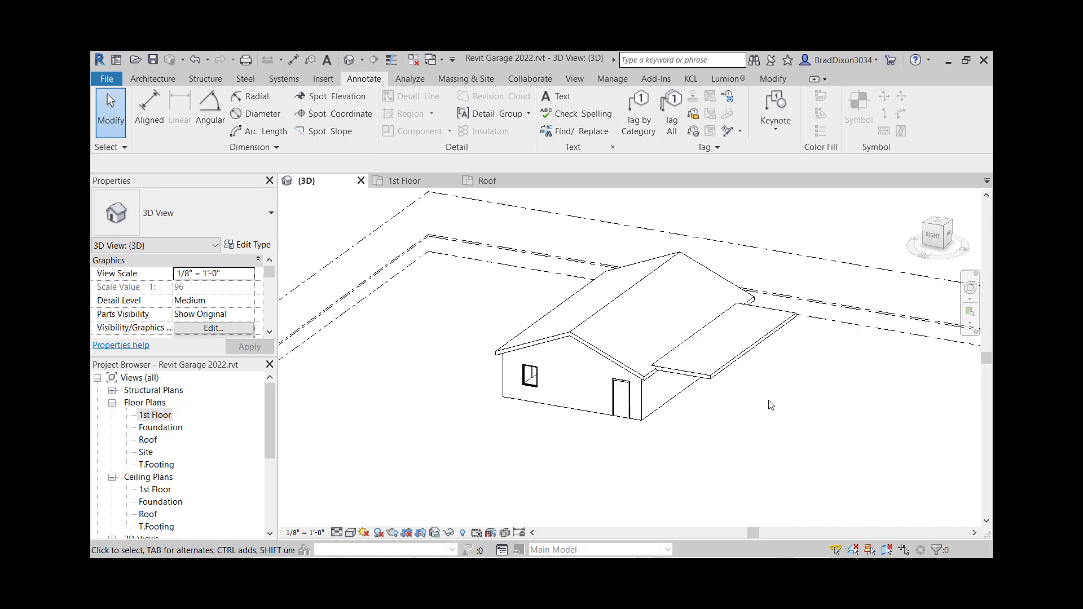
{"action": "middle_click_drag", "start_coordinate": [771, 405], "coordinate": [735, 374], "text": "shift"}
{"action": "left_click", "coordinate": [749, 352]}
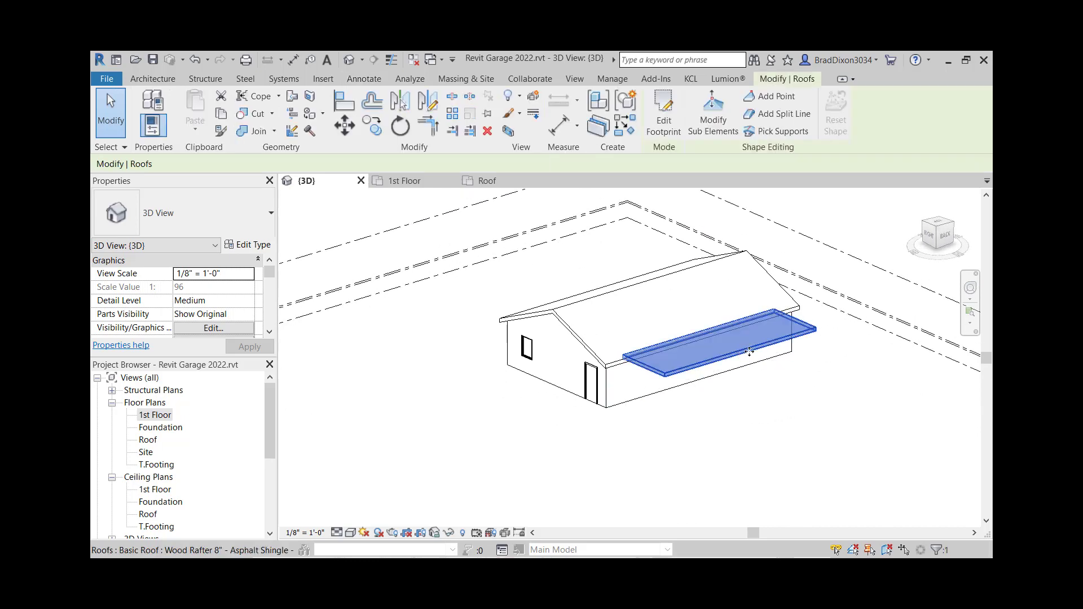
{"action": "left_click", "coordinate": [665, 113]}
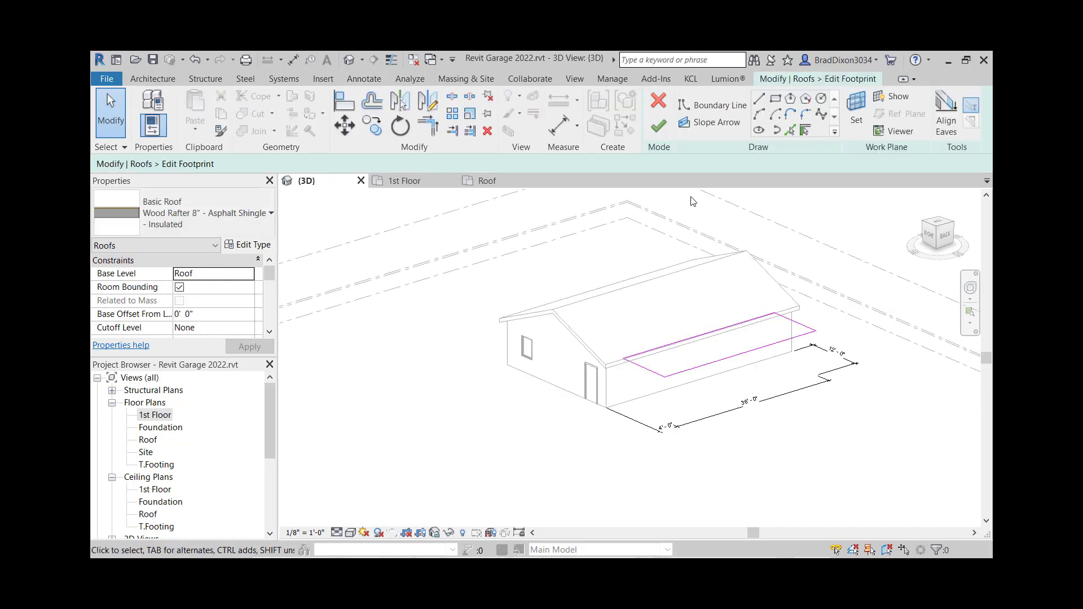
{"action": "left_click", "coordinate": [757, 354]}
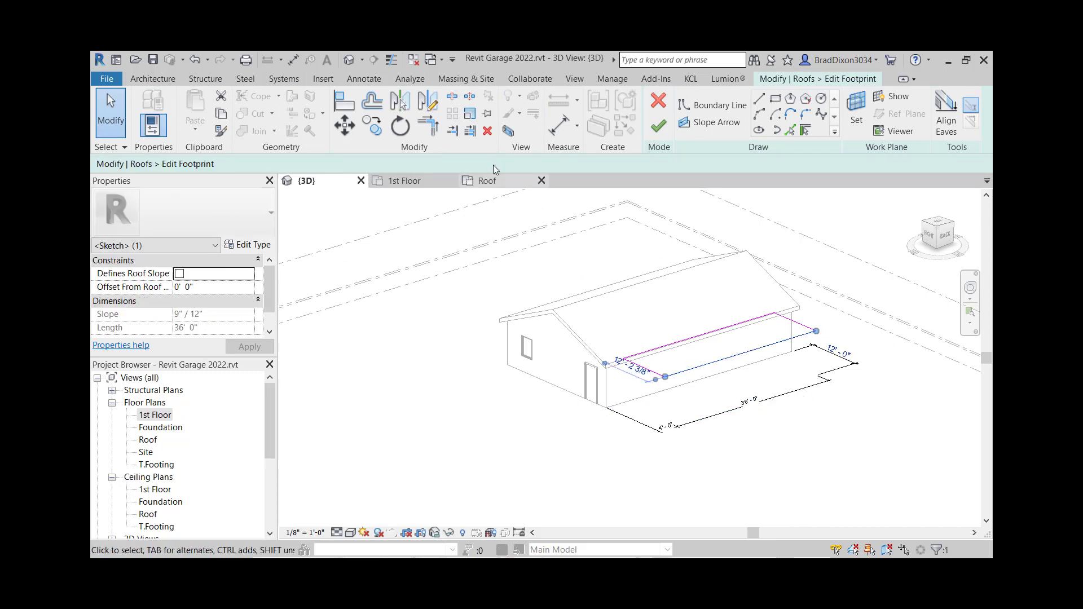
{"action": "left_click", "coordinate": [367, 164]}
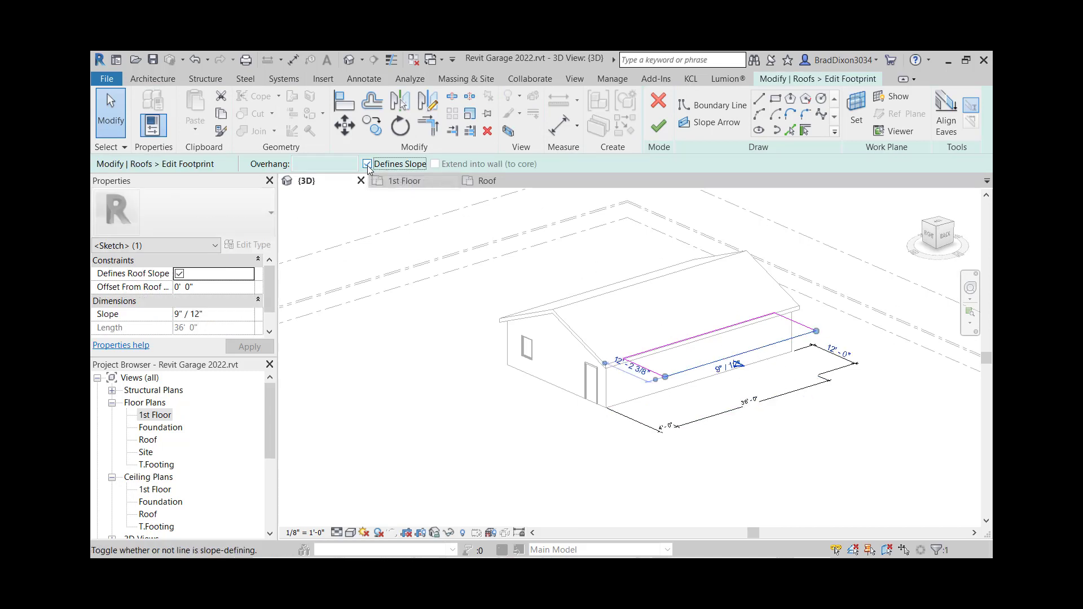
{"action": "left_click", "coordinate": [721, 371]}
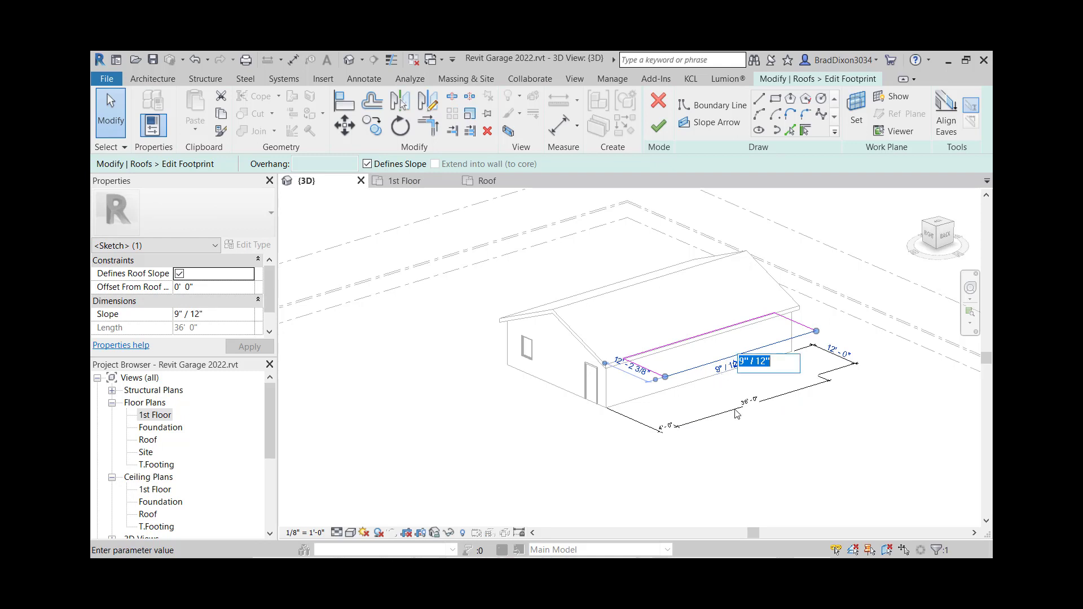
{"action": "left_click_drag", "start_coordinate": [744, 367], "coordinate": [739, 366]}
{"action": "type", "text": "4"}
{"action": "key", "text": "Return"}
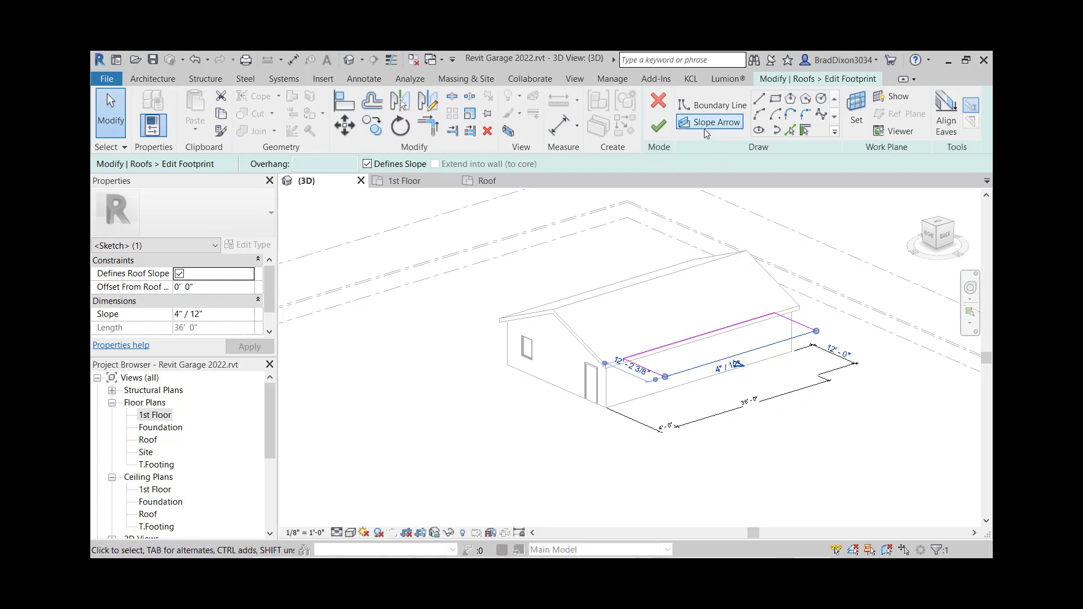
{"action": "left_click", "coordinate": [661, 130]}
{"action": "left_click", "coordinate": [707, 428]}
Step: Set the main gable roof's slope to 12" / 12"
{"action": "mouse_move", "coordinate": [708, 427]}
{"action": "middle_mouse_down", "text": "shift"}
{"action": "mouse_move", "coordinate": [762, 417]}
{"action": "mouse_move", "coordinate": [827, 382]}
{"action": "mouse_move", "coordinate": [804, 375]}
{"action": "mouse_move", "coordinate": [800, 399]}
{"action": "mouse_move", "coordinate": [826, 406]}
{"action": "mouse_move", "coordinate": [784, 400]}
{"action": "mouse_move", "coordinate": [834, 394]}
{"action": "mouse_move", "coordinate": [771, 407]}
{"action": "mouse_move", "coordinate": [817, 413]}
{"action": "mouse_move", "coordinate": [808, 380]}
{"action": "mouse_move", "coordinate": [813, 411]}
{"action": "mouse_move", "coordinate": [772, 369]}
{"action": "mouse_move", "coordinate": [751, 366]}
{"action": "mouse_move", "coordinate": [774, 415]}
{"action": "mouse_move", "coordinate": [773, 378]}
{"action": "mouse_move", "coordinate": [790, 365]}
{"action": "mouse_move", "coordinate": [799, 382]}
{"action": "mouse_move", "coordinate": [788, 385]}
{"action": "middle_mouse_up", "text": "shift"}
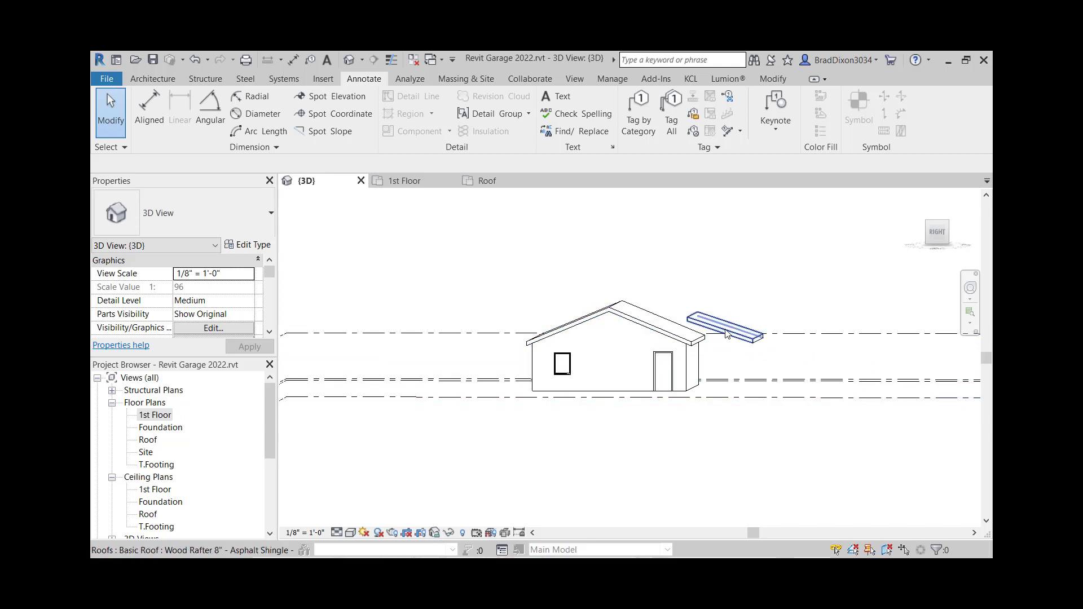
{"action": "left_click", "coordinate": [649, 316]}
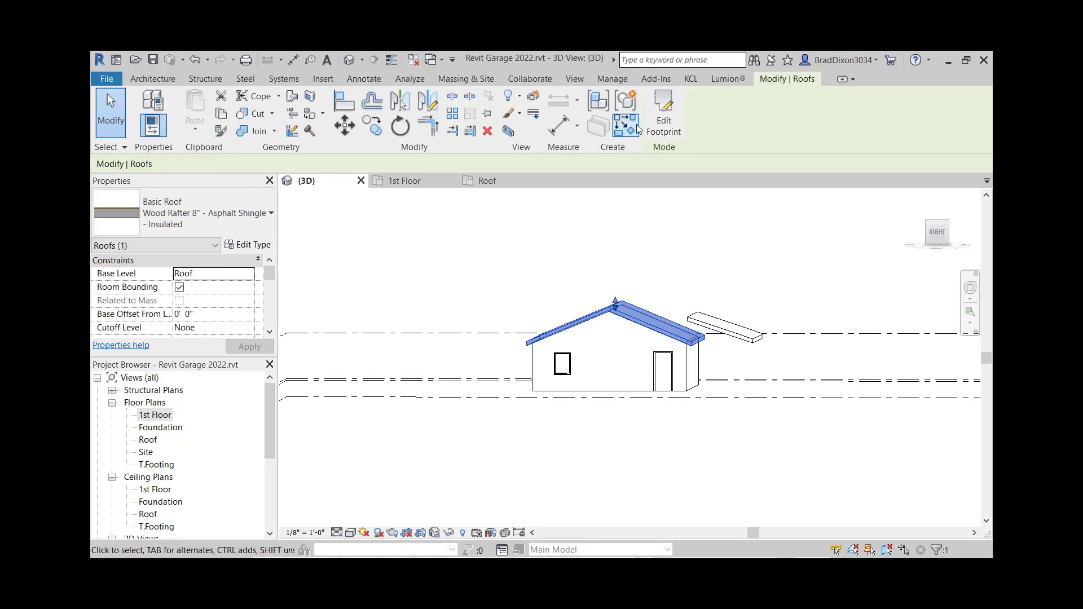
{"action": "scroll", "coordinate": [214, 309], "scroll_direction": "down", "scroll_amount": 3}
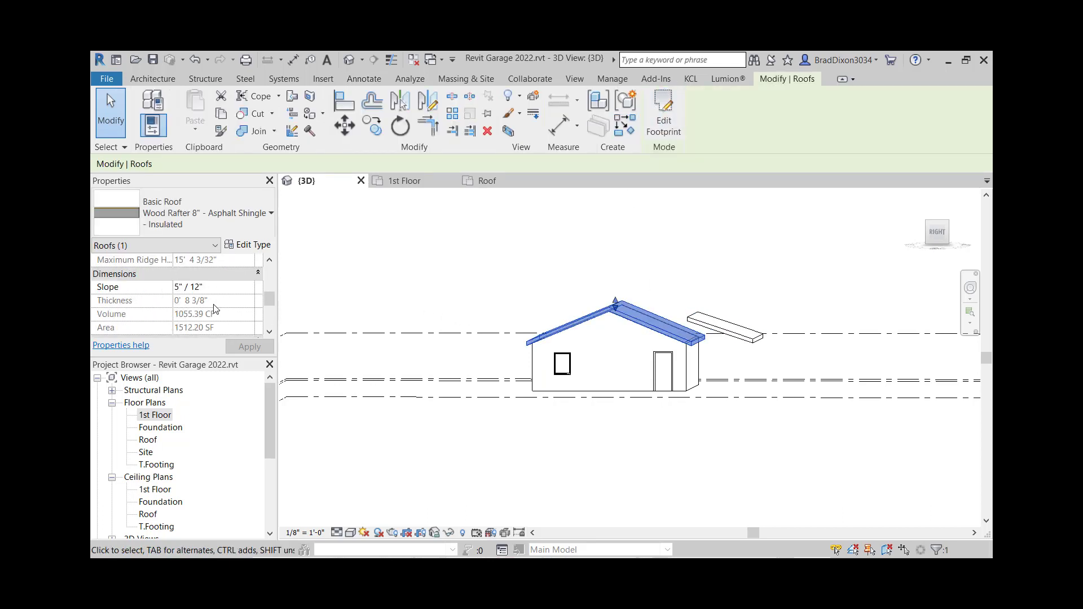
{"action": "left_click", "coordinate": [186, 287]}
{"action": "type", "text": "12"}
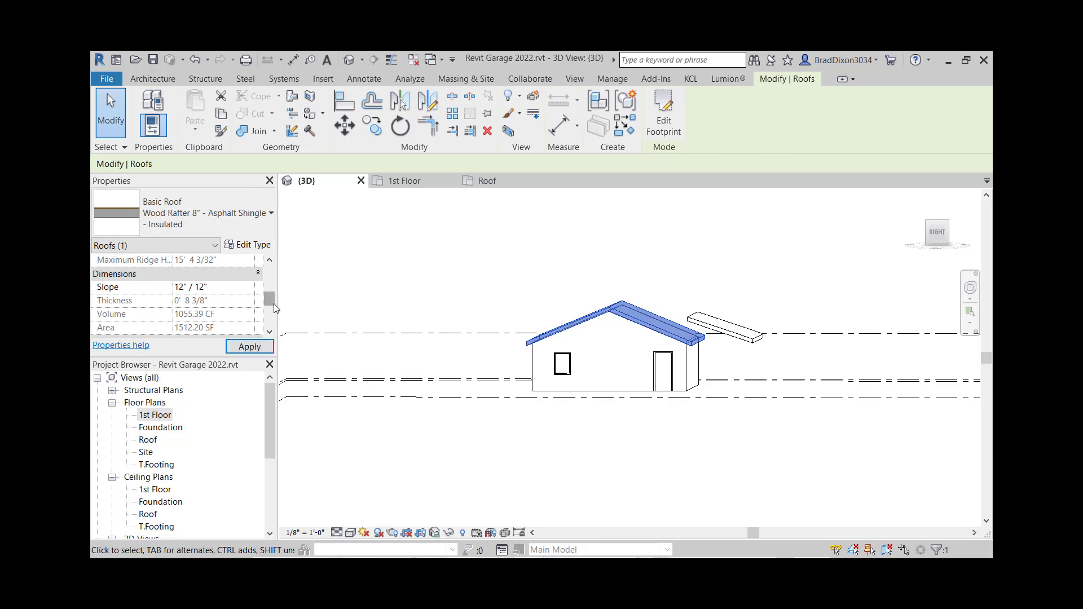
{"action": "left_click", "coordinate": [706, 257]}
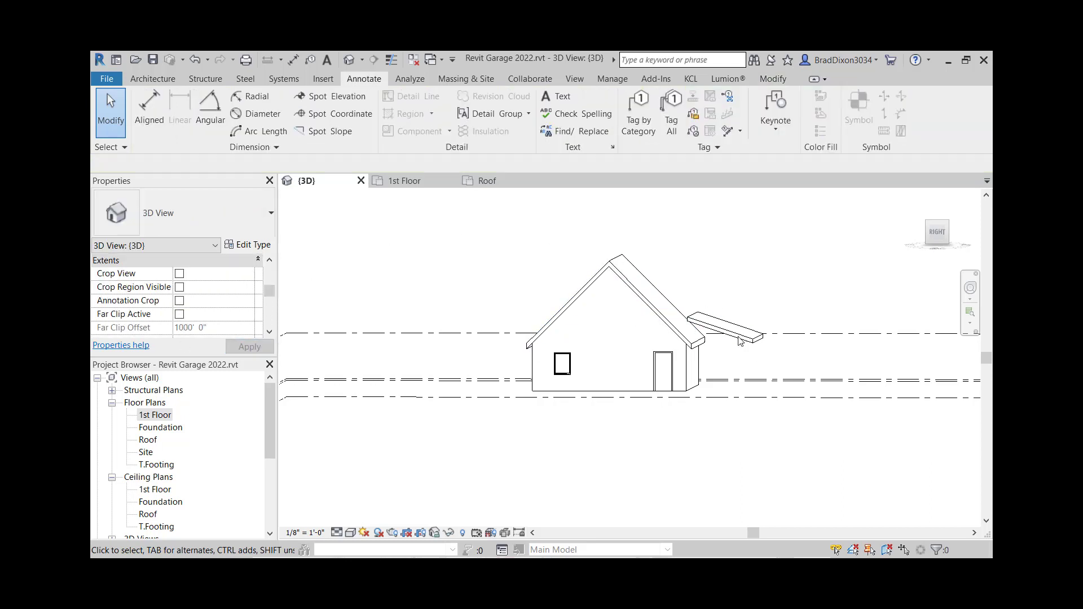
Step: Use Join/Unjoin Roof to extend the second roof's inner edge to the main gable roof's back slope
{"action": "middle_click_drag", "start_coordinate": [903, 430], "coordinate": [656, 298], "text": "shift"}
{"action": "left_click", "coordinate": [693, 331]}
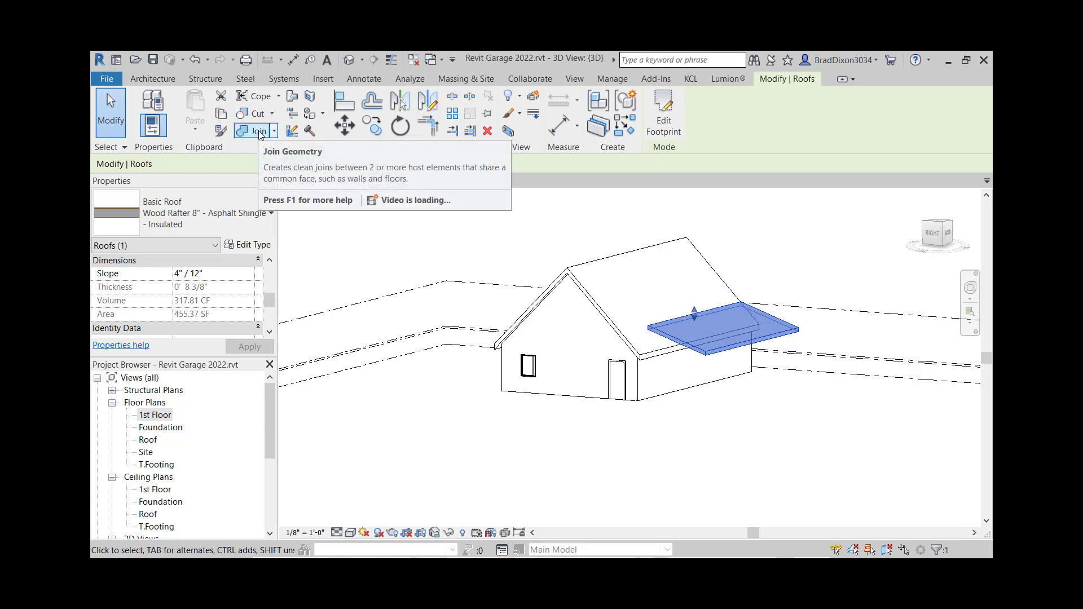
{"action": "left_click", "coordinate": [292, 97]}
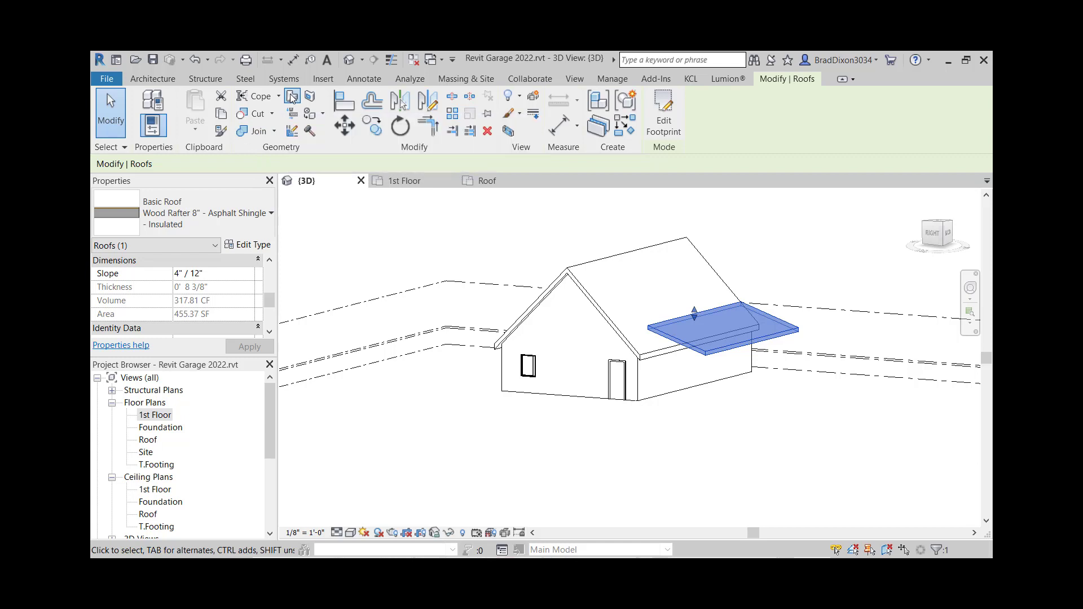
{"action": "left_click", "coordinate": [629, 269]}
{"action": "middle_click_drag", "start_coordinate": [639, 460], "coordinate": [744, 393], "text": "shift"}
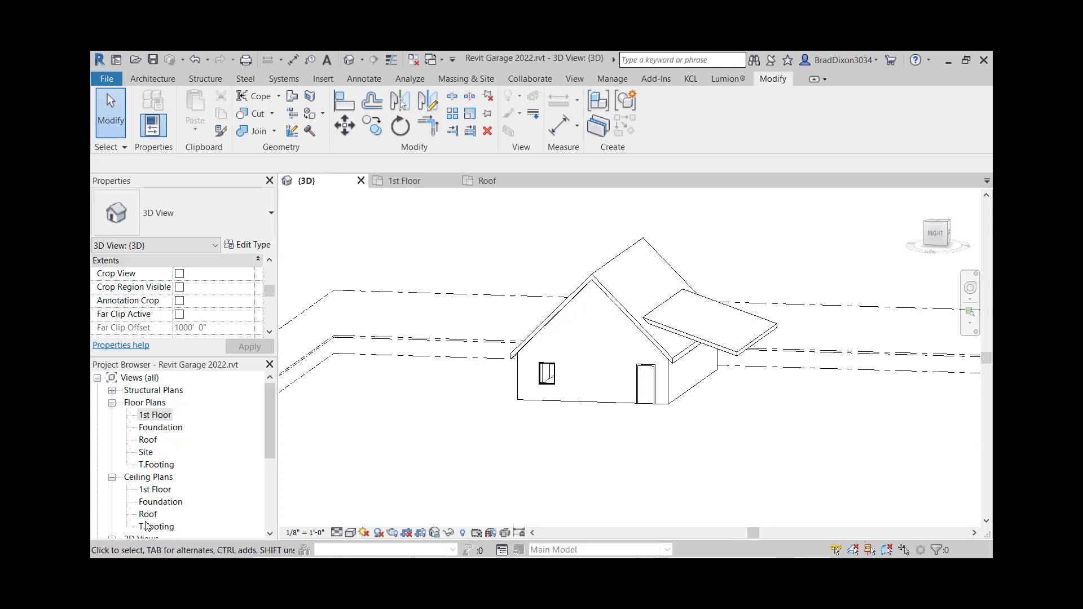
Step: In the East elevation, raise the Roof level to 12' 8 1/2"
{"action": "scroll", "coordinate": [158, 488], "scroll_direction": "down", "scroll_amount": 1}
{"action": "scroll", "coordinate": [157, 489], "scroll_direction": "down", "scroll_amount": 1}
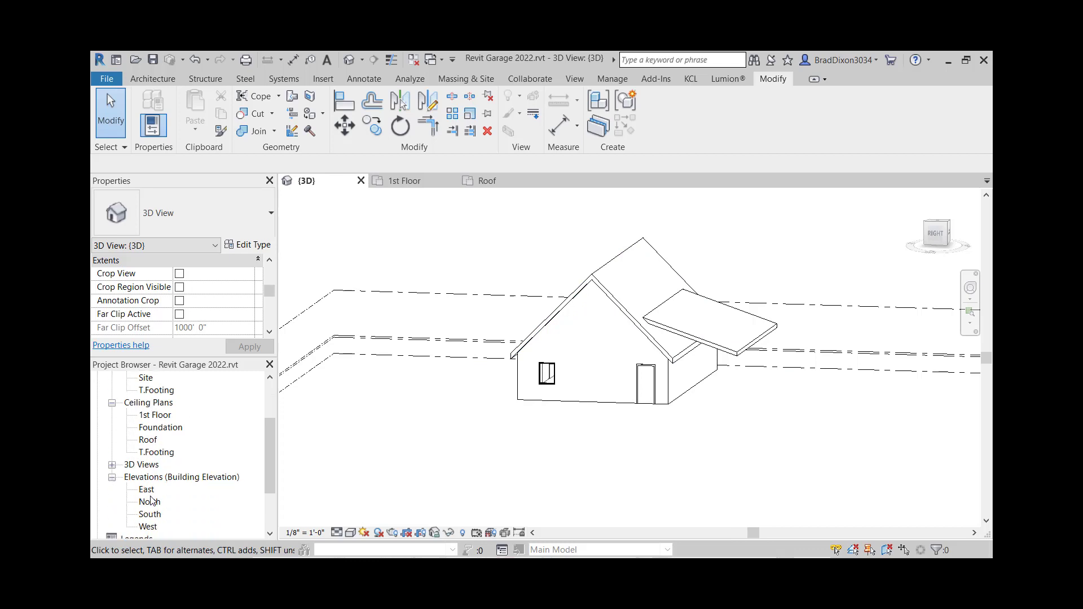
{"action": "double_click", "coordinate": [147, 489]}
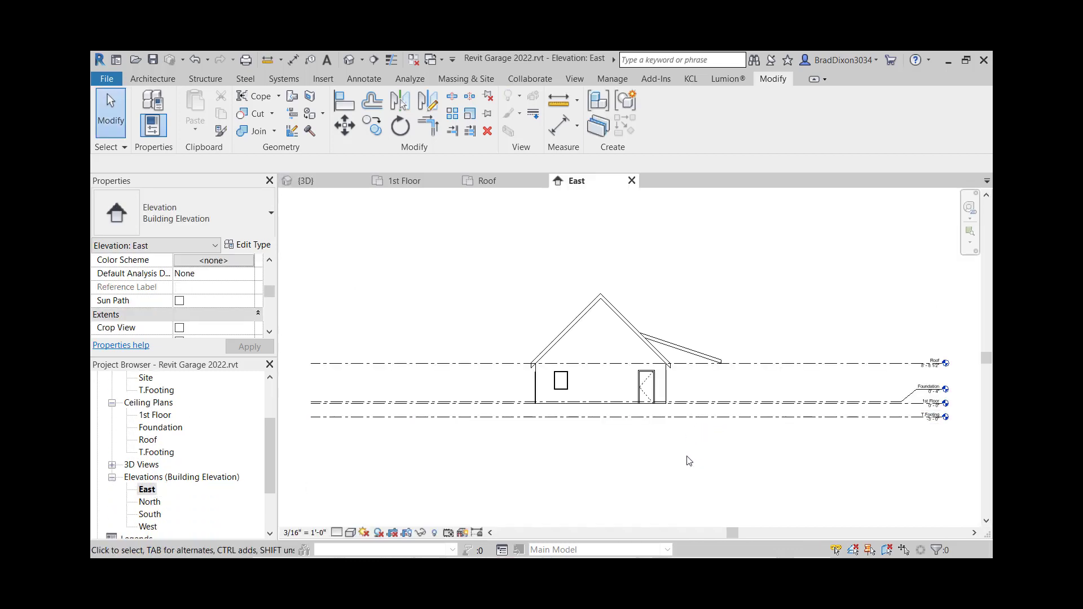
{"action": "scroll", "coordinate": [954, 368], "scroll_direction": "up", "scroll_amount": 3}
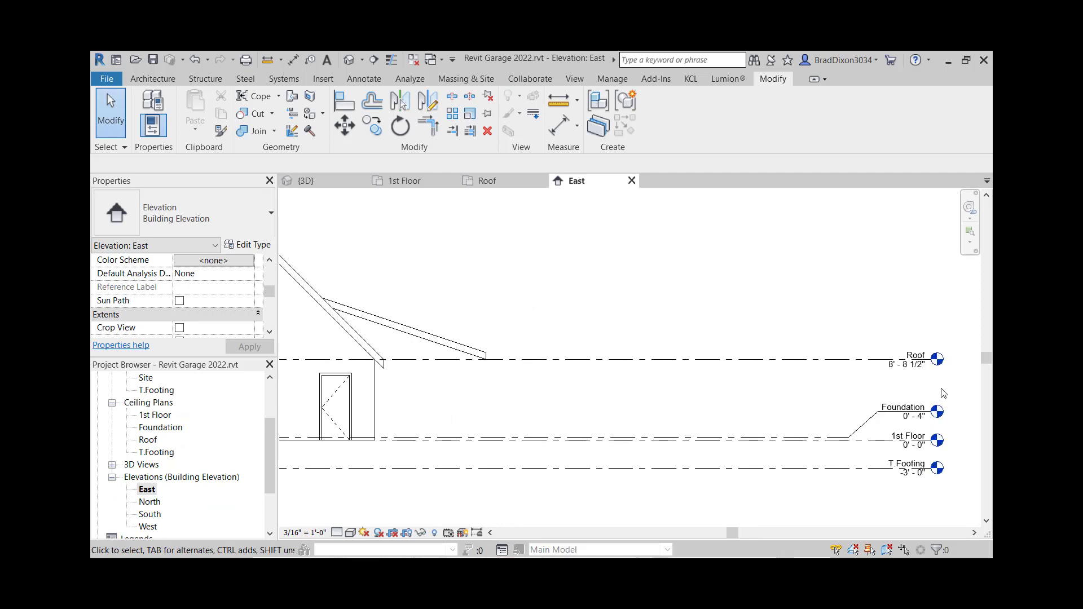
{"action": "left_click", "coordinate": [894, 371]}
{"action": "left_click", "coordinate": [886, 373]}
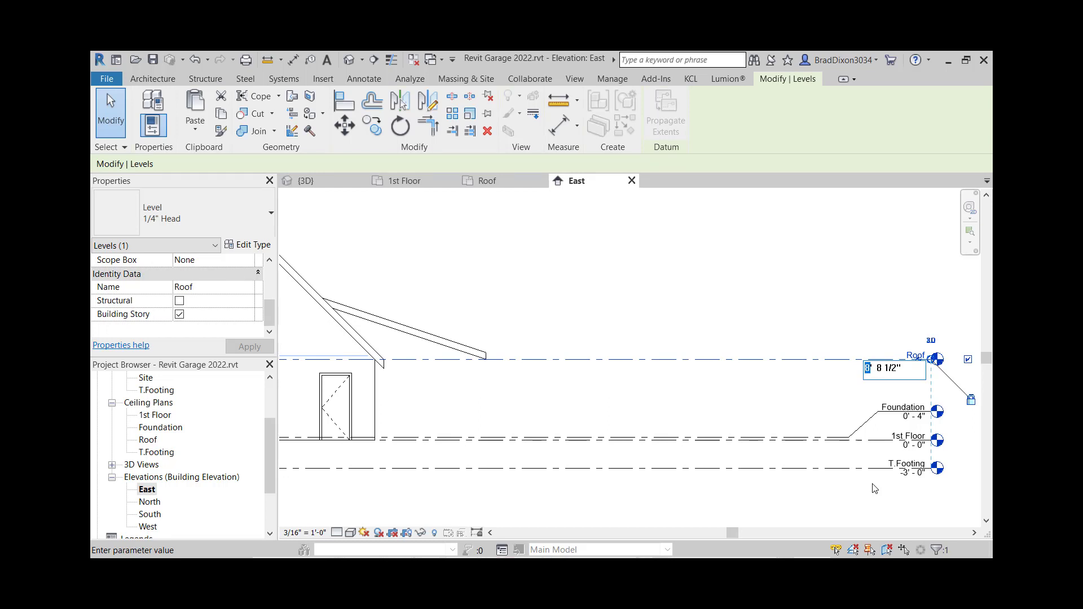
{"action": "type", "text": "12"}
{"action": "key", "text": "Return"}
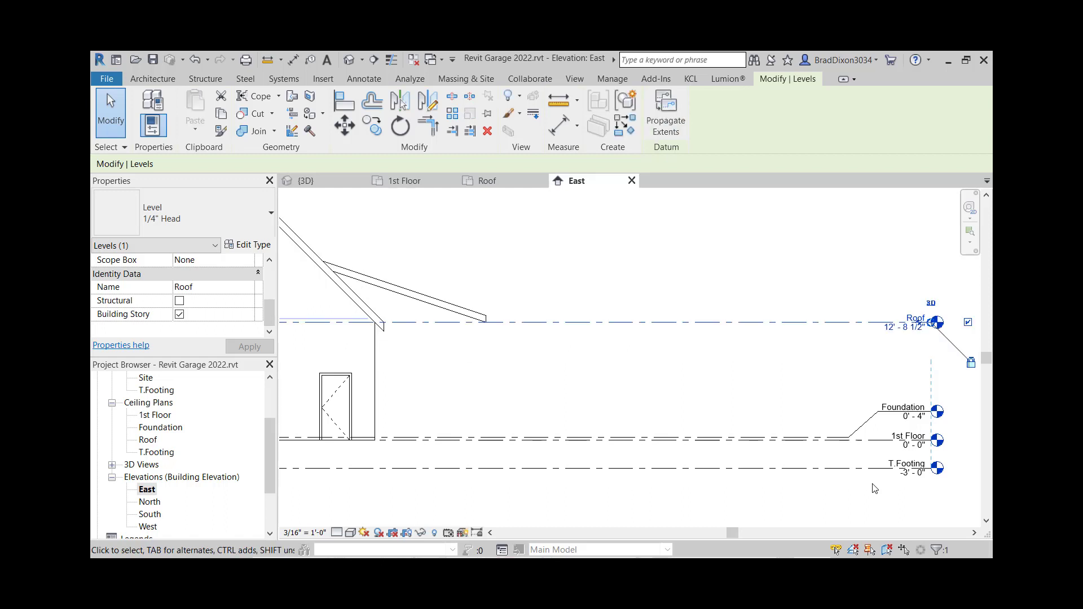
{"action": "left_click", "coordinate": [618, 293]}
Step: Set the second roof's base offset from the Roof level to -2' 0"
{"action": "left_click", "coordinate": [466, 314]}
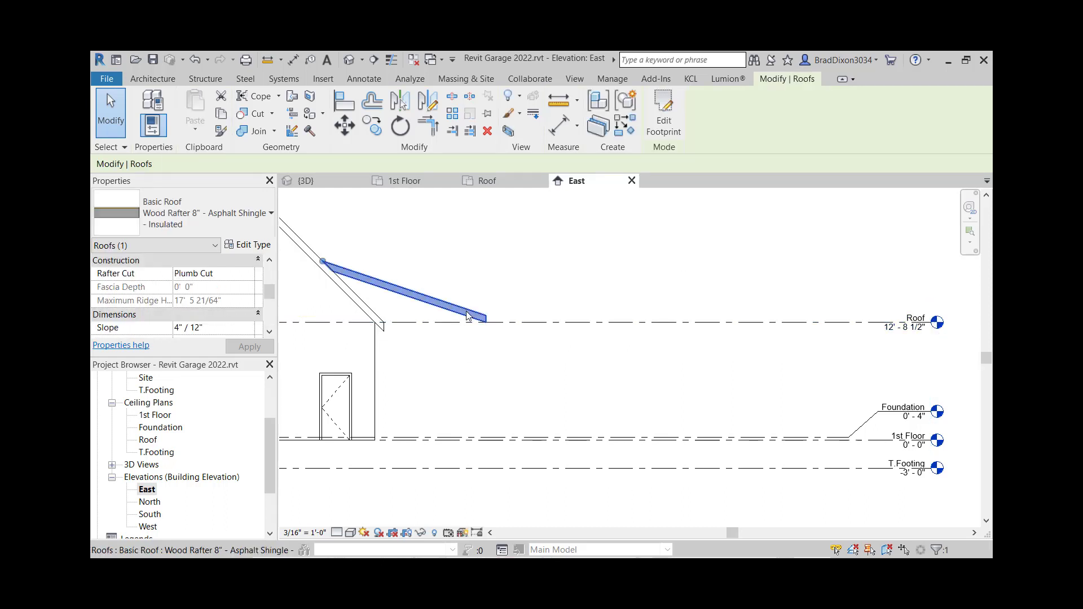
{"action": "scroll", "coordinate": [212, 304], "scroll_direction": "down", "scroll_amount": 3}
{"action": "scroll", "coordinate": [219, 305], "scroll_direction": "up", "scroll_amount": 5}
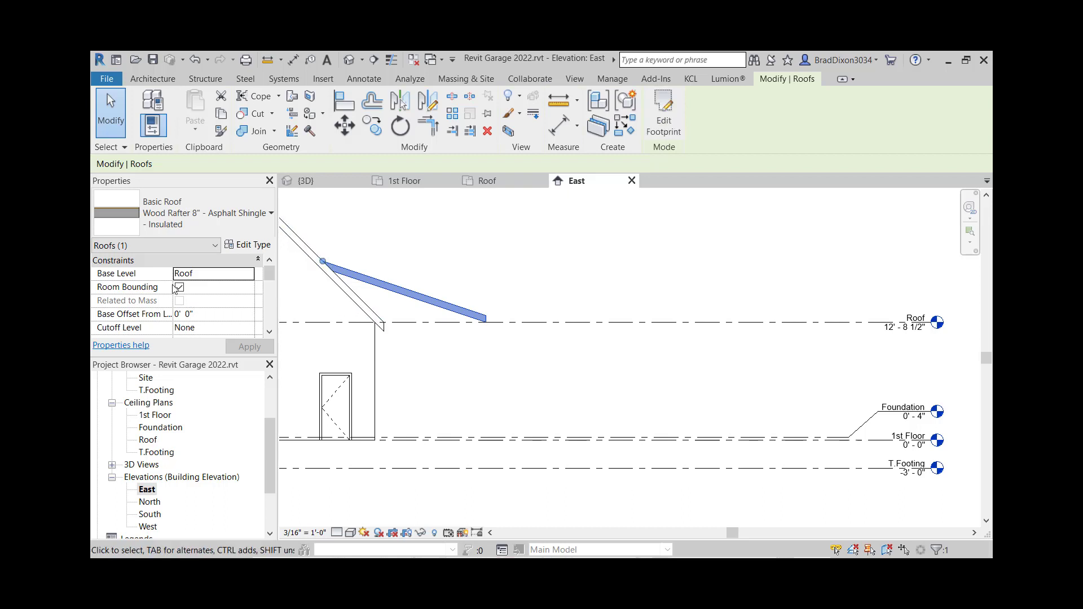
{"action": "scroll", "coordinate": [195, 288], "scroll_direction": "down", "scroll_amount": 1}
{"action": "scroll", "coordinate": [202, 311], "scroll_direction": "down", "scroll_amount": 3}
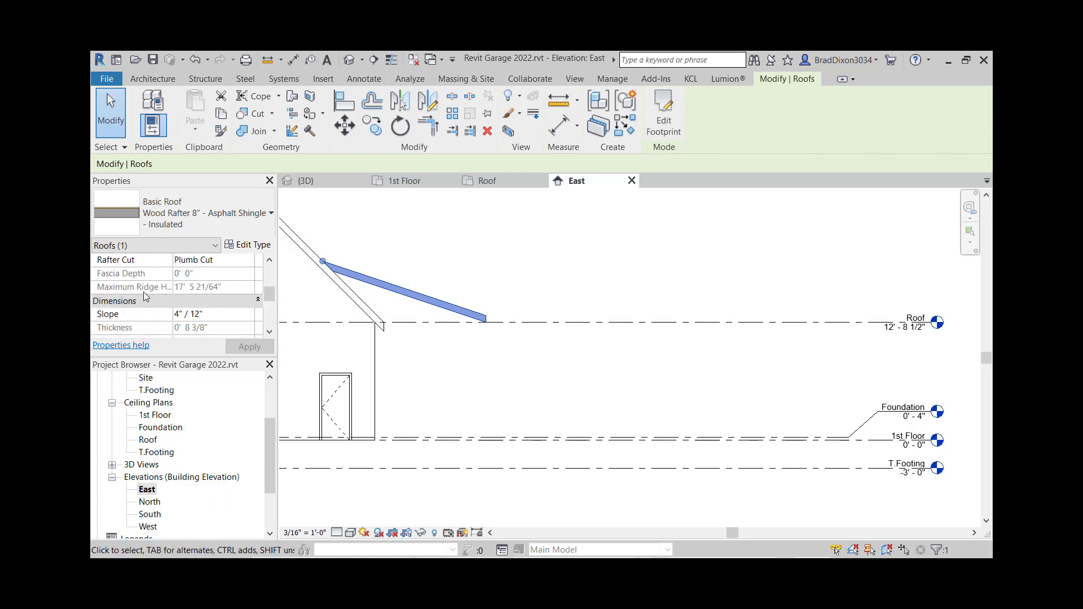
{"action": "scroll", "coordinate": [203, 304], "scroll_direction": "down", "scroll_amount": 2}
{"action": "scroll", "coordinate": [196, 310], "scroll_direction": "up", "scroll_amount": 6}
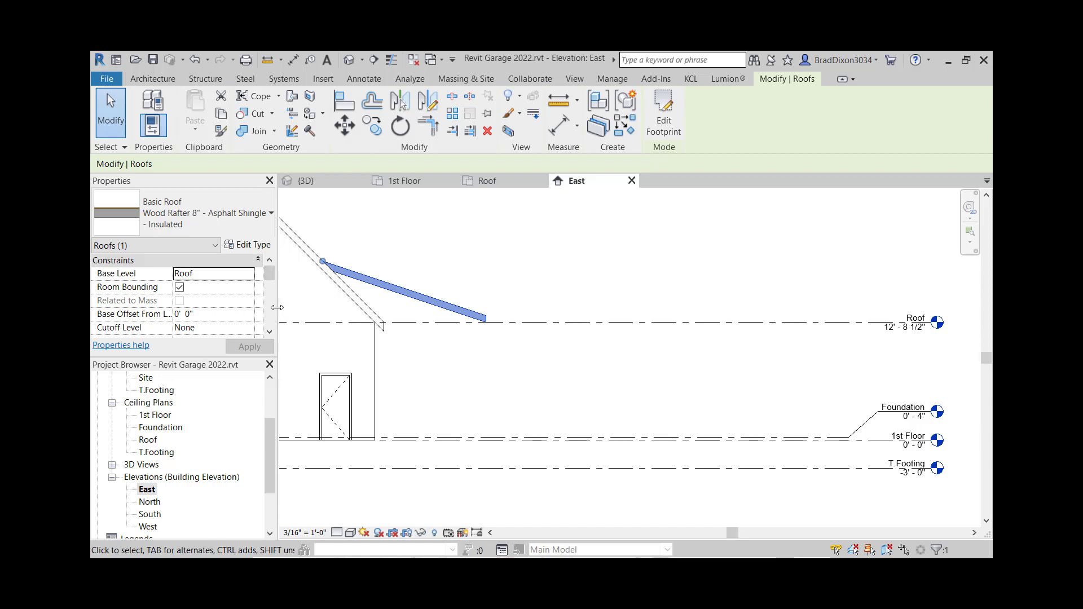
{"action": "left_click_drag", "start_coordinate": [277, 307], "coordinate": [345, 307]}
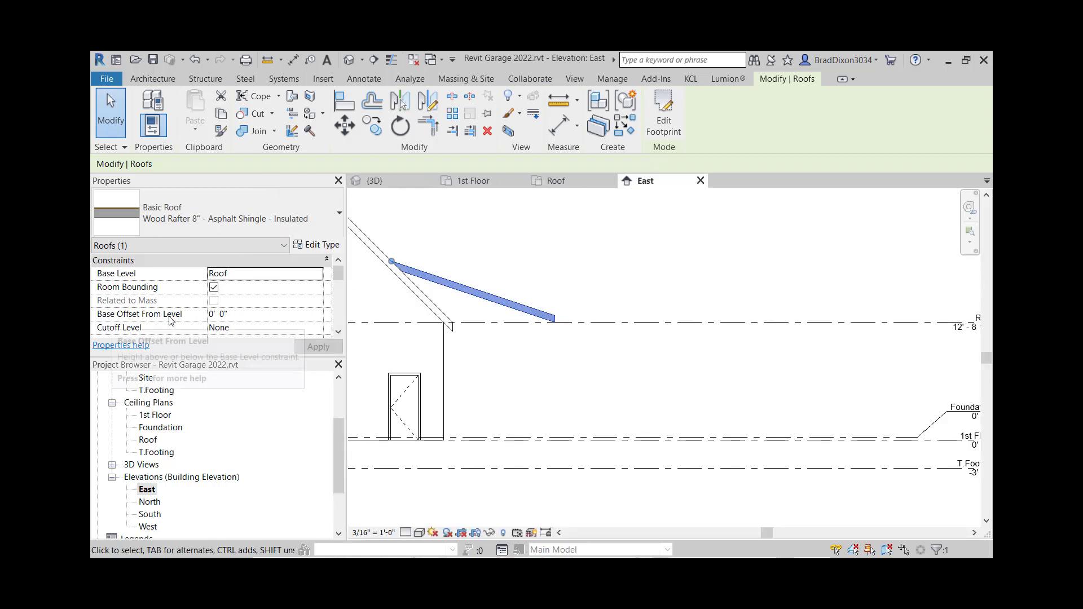
{"action": "left_click", "coordinate": [258, 314]}
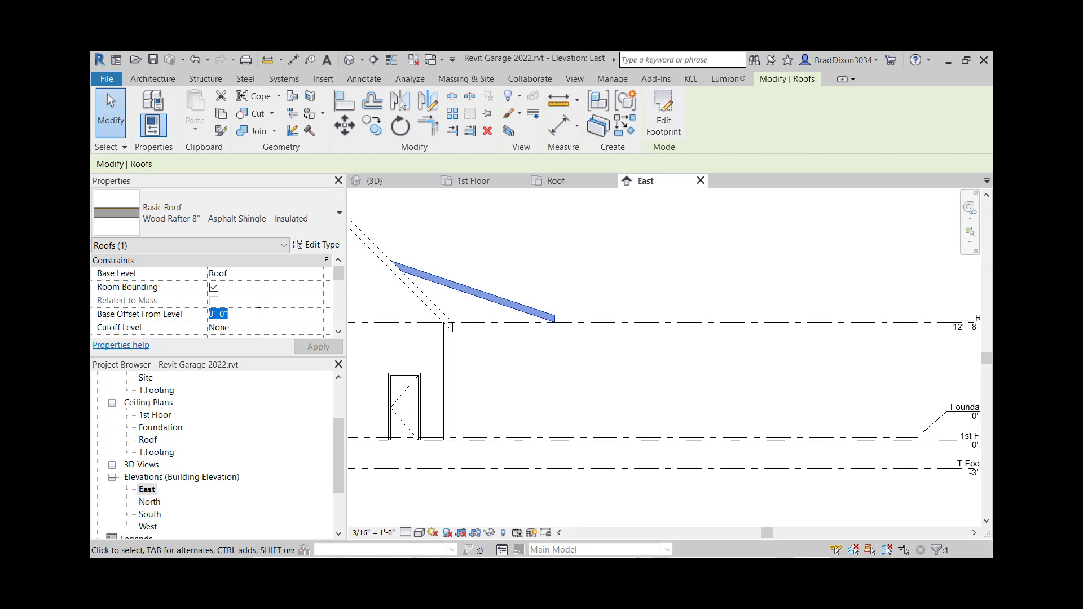
{"action": "type", "text": "-2"}
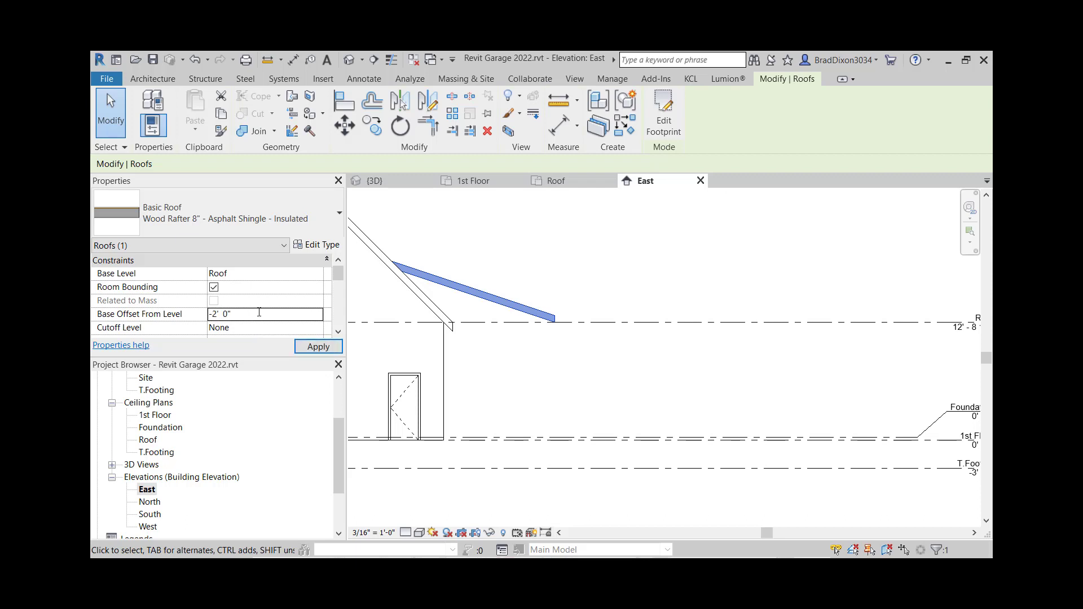
{"action": "key", "text": "Return"}
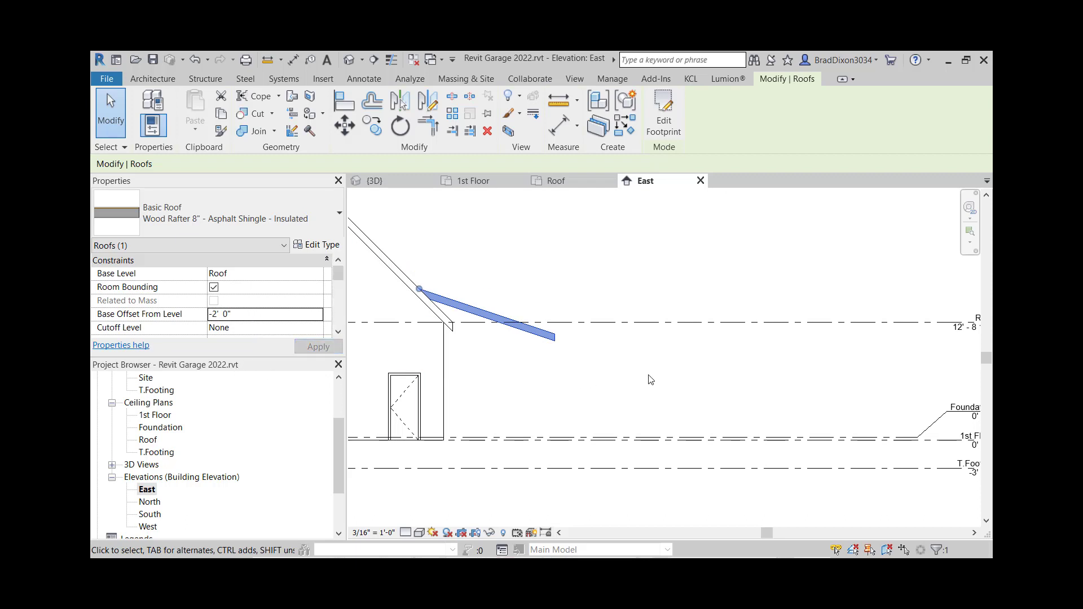
{"action": "left_click", "coordinate": [693, 406]}
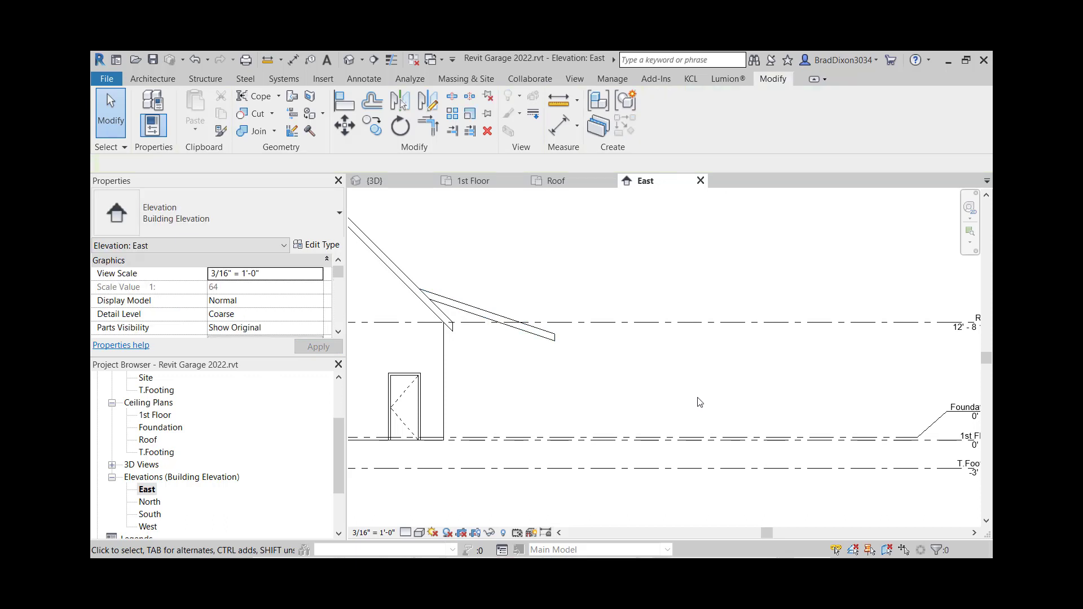
Step: Examine from several sides in the 3D view how the lowered second roof meets the main roof
{"action": "scroll", "coordinate": [648, 388], "scroll_direction": "down", "scroll_amount": 1}
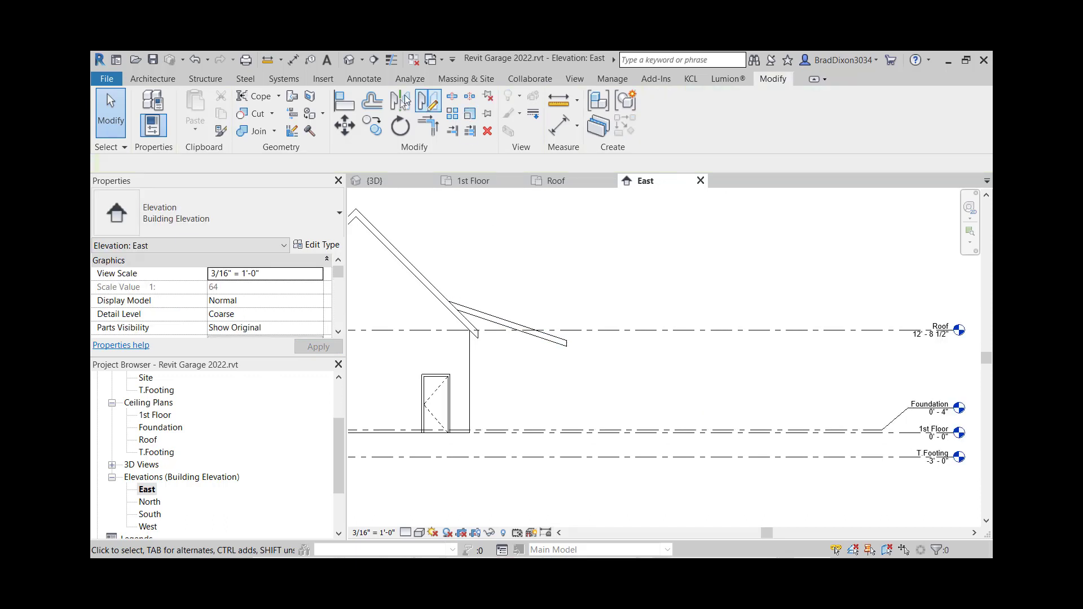
{"action": "left_click", "coordinate": [350, 62]}
{"action": "middle_click_drag", "start_coordinate": [733, 429], "coordinate": [810, 413], "text": "shift"}
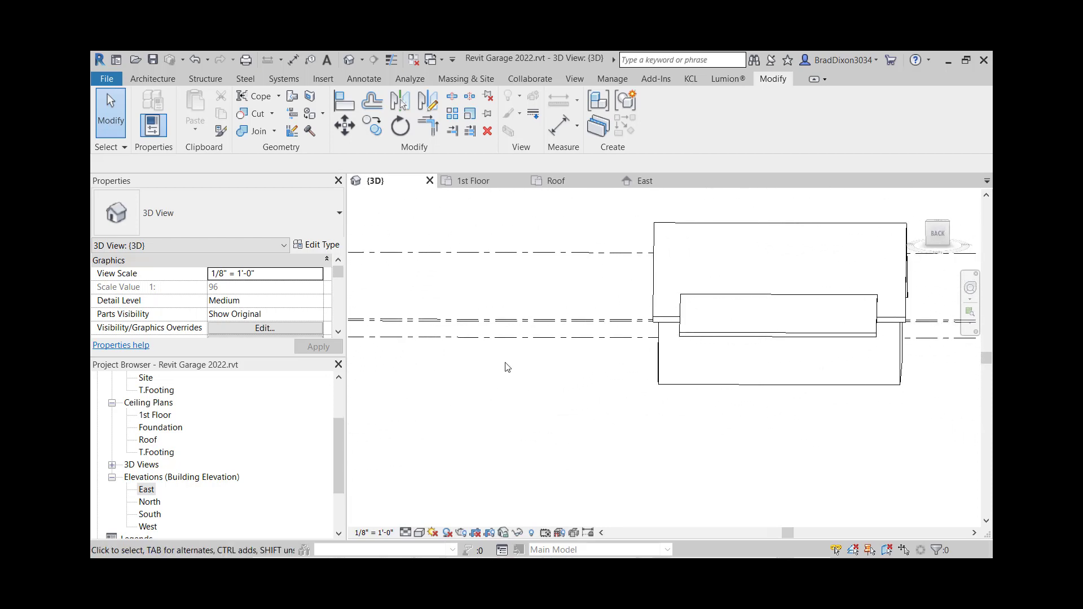
{"action": "middle_click_drag", "start_coordinate": [646, 423], "coordinate": [940, 412], "text": "shift"}
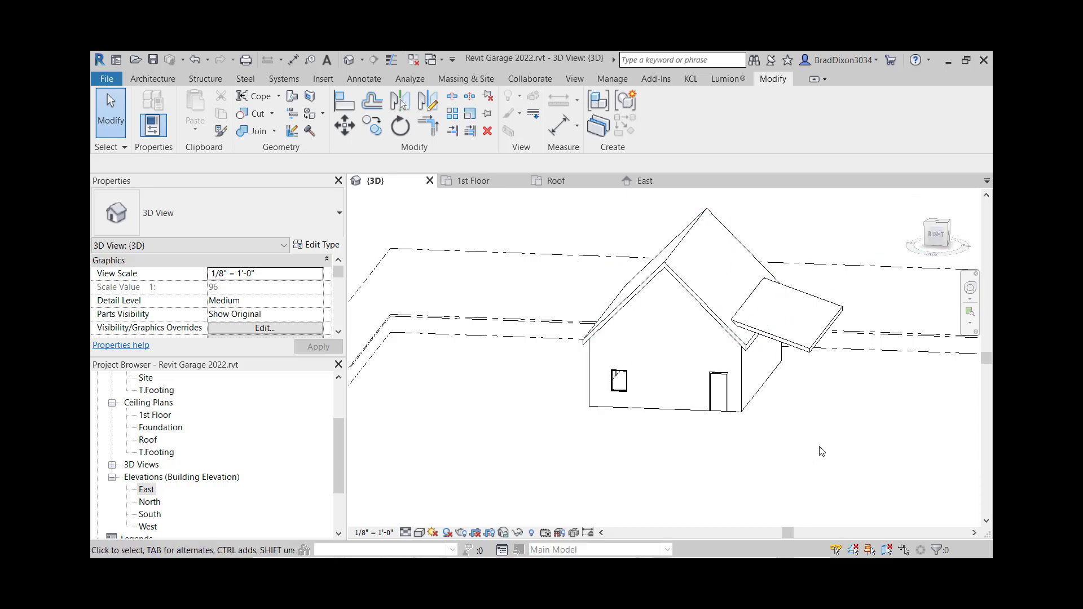
{"action": "middle_click_drag", "start_coordinate": [838, 373], "coordinate": [876, 298], "text": "shift"}
{"action": "middle_click_drag", "start_coordinate": [798, 431], "coordinate": [893, 420], "text": "shift"}
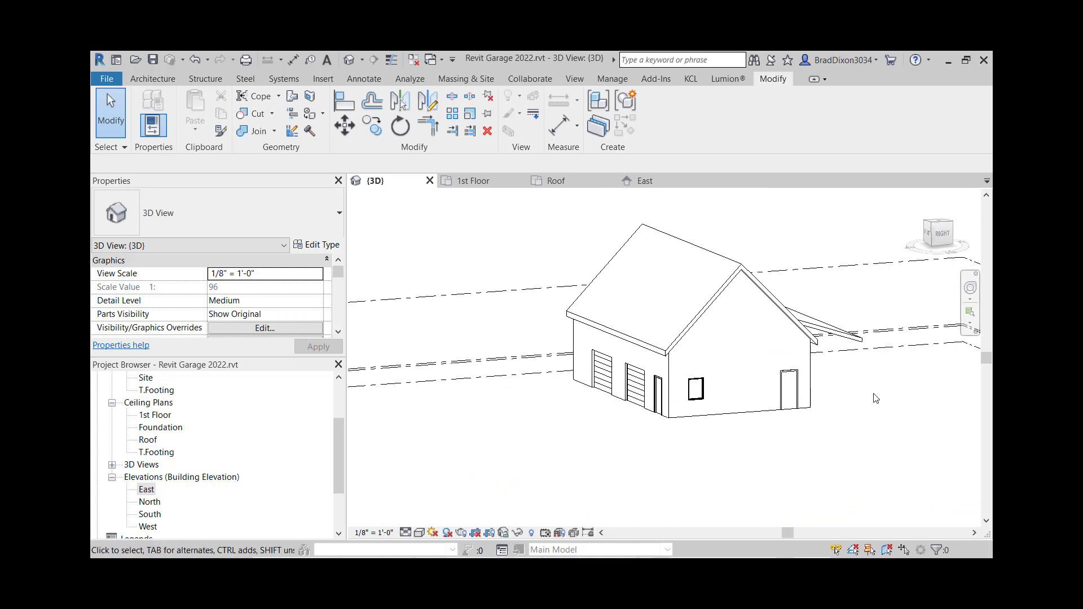
{"action": "middle_click_drag", "start_coordinate": [906, 392], "coordinate": [811, 438], "text": "shift"}
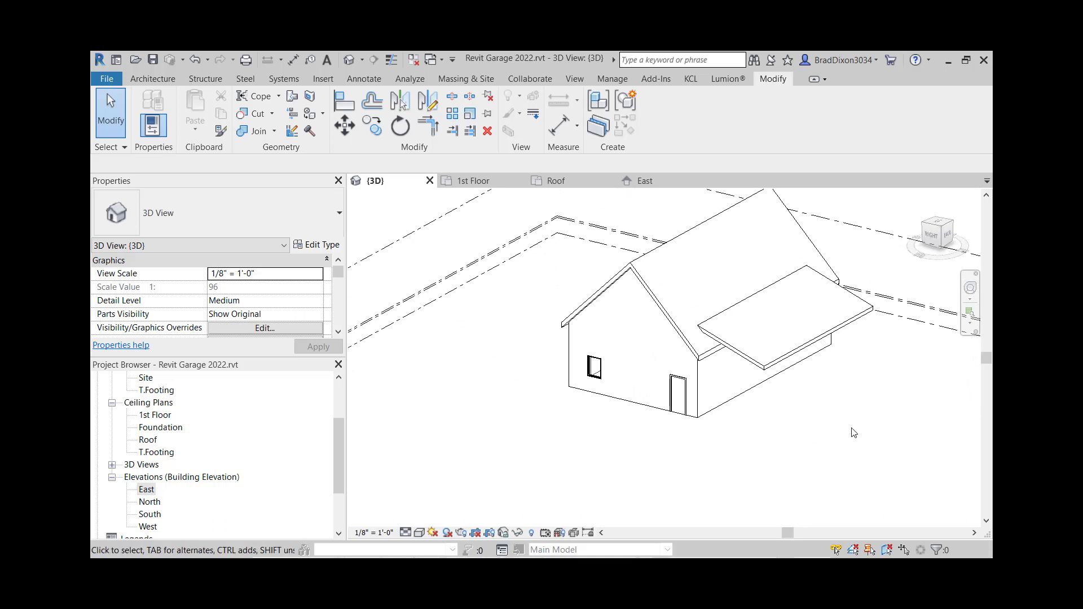
Step: Edit the second roof's footprint and make both 12' side boundary lines define a slope
{"action": "left_click", "coordinate": [825, 341]}
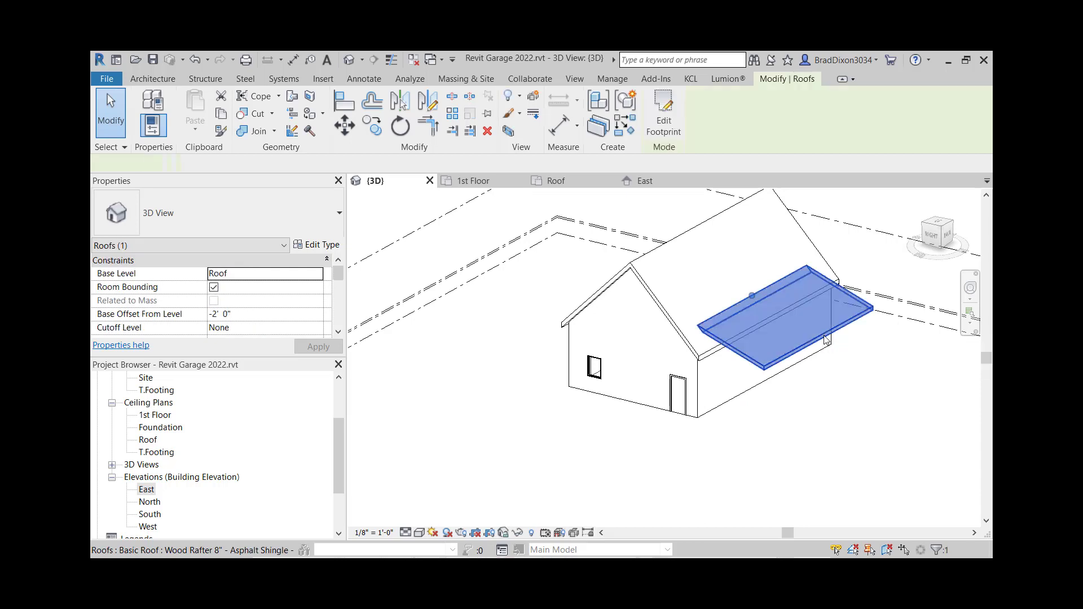
{"action": "left_click", "coordinate": [671, 127]}
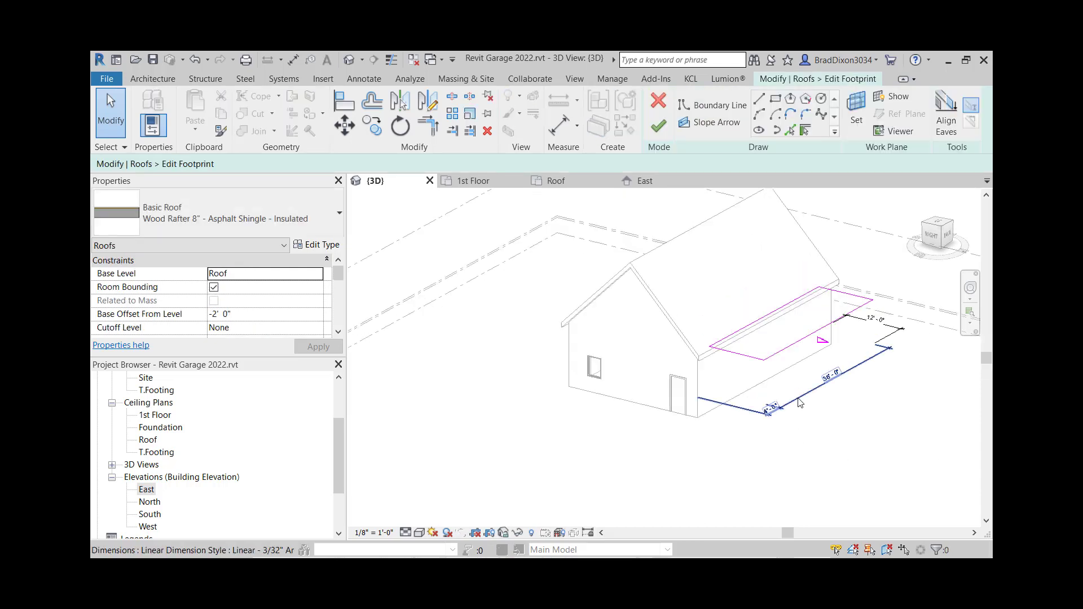
{"action": "left_click", "coordinate": [854, 303]}
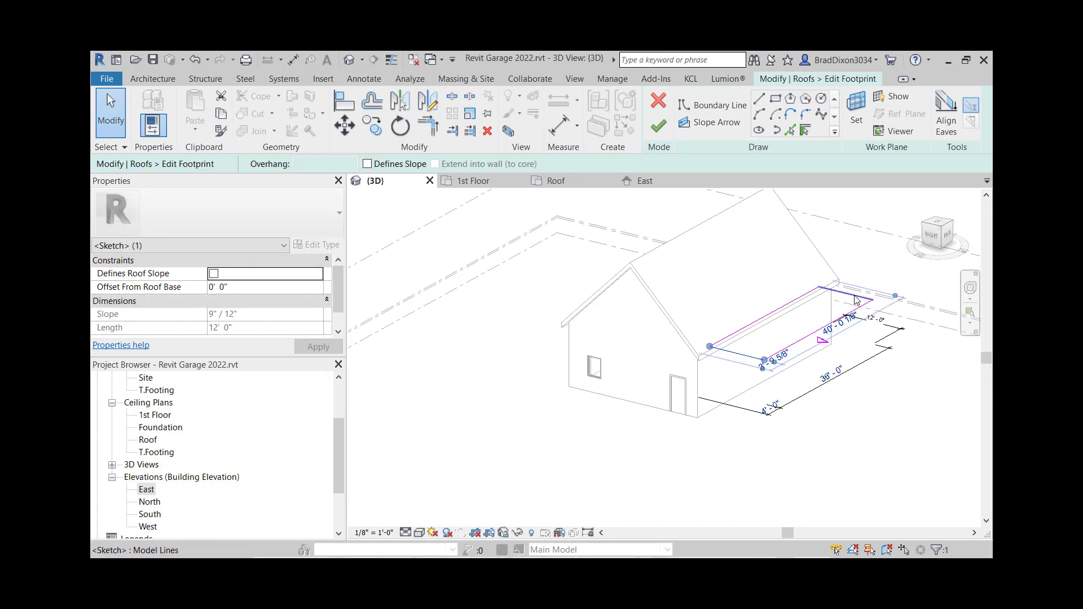
{"action": "left_click", "coordinate": [850, 296], "text": "ctrl"}
{"action": "left_click", "coordinate": [856, 298], "text": "ctrl"}
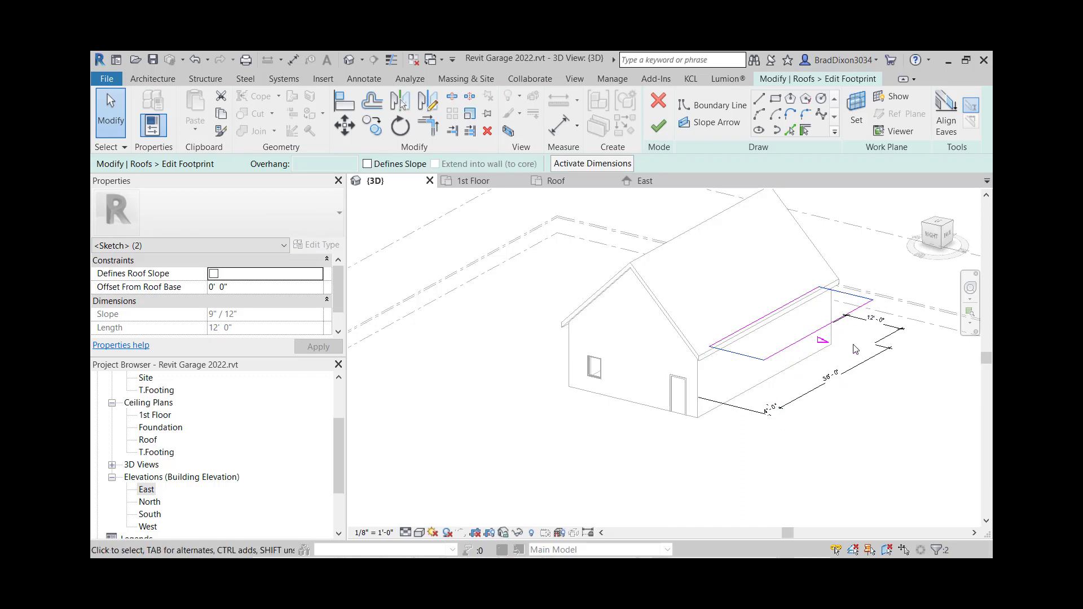
{"action": "left_click", "coordinate": [382, 165]}
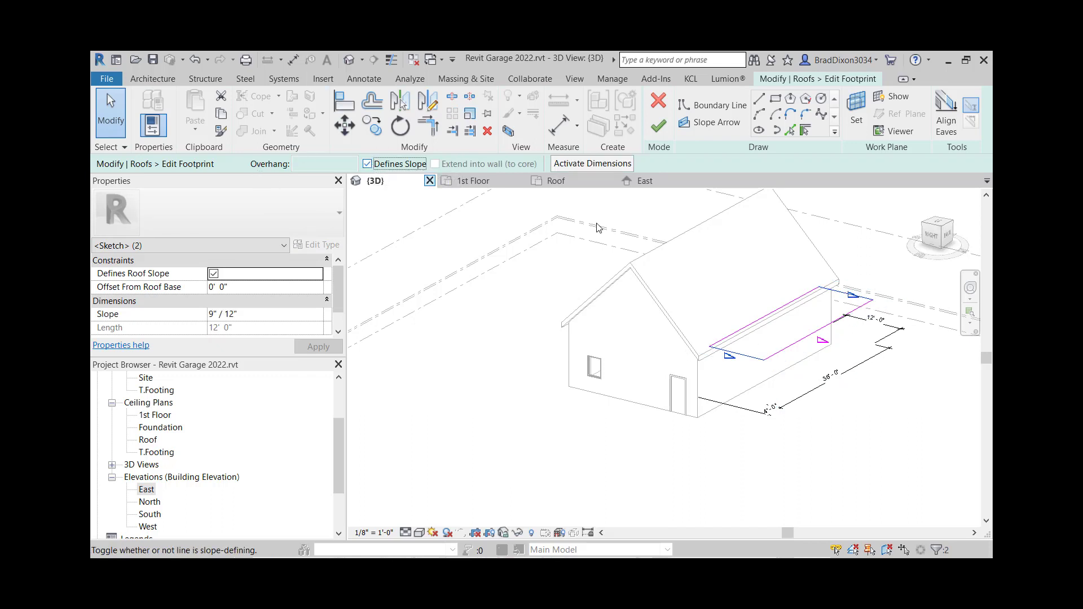
Step: Remove the slope definition from the second roof's outer 36' boundary line
{"action": "left_click", "coordinate": [822, 330]}
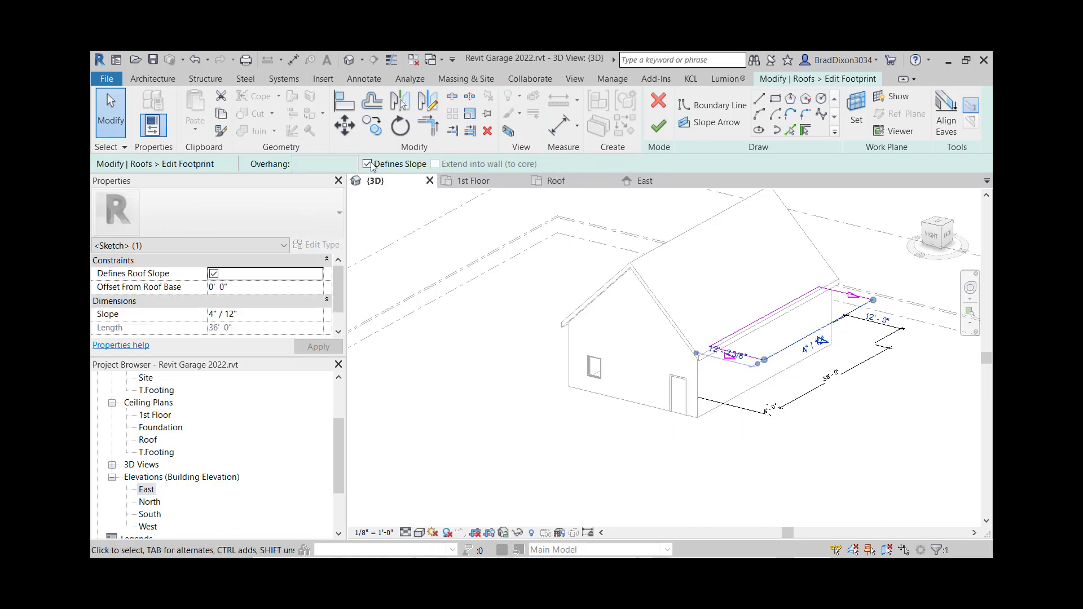
{"action": "left_click", "coordinate": [367, 164]}
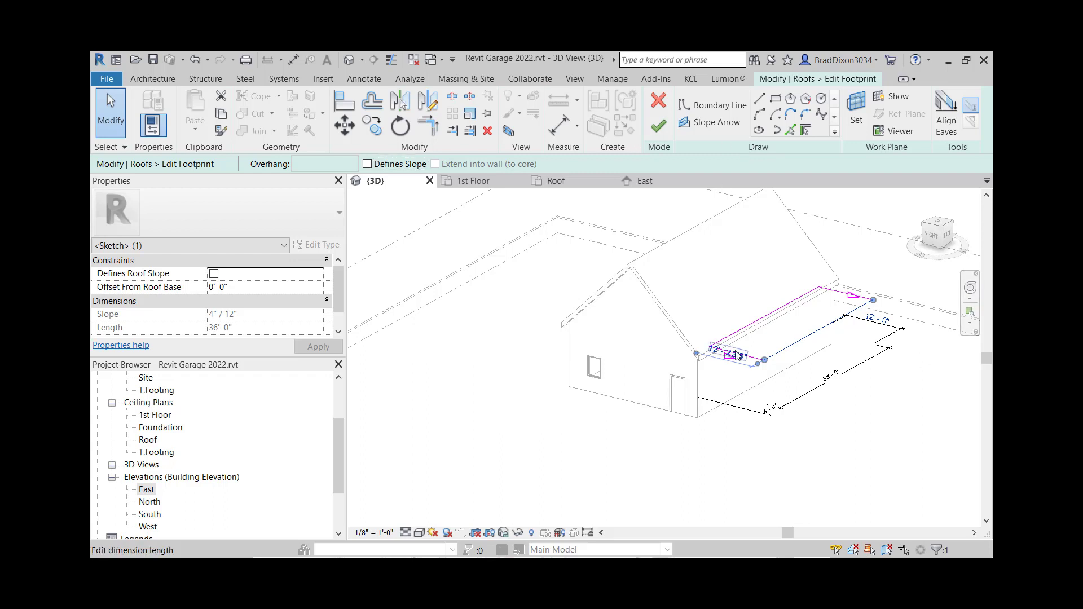
{"action": "left_click", "coordinate": [892, 451]}
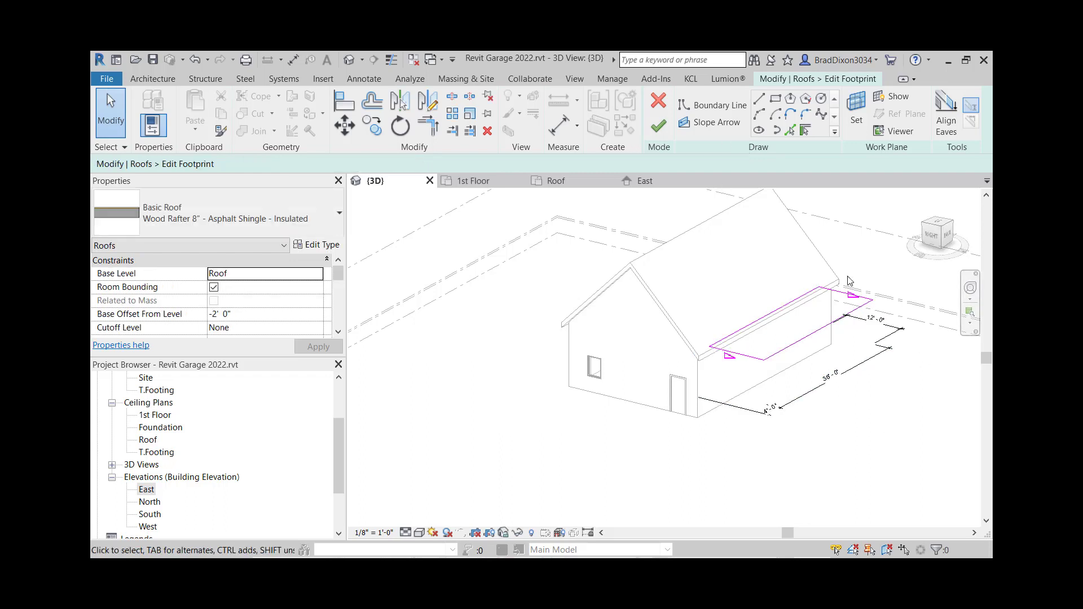
Step: Set the slope of both side boundary lines in the second roof's footprint to 4" / 12"
{"action": "left_click", "coordinate": [843, 297]}
{"action": "left_click", "coordinate": [836, 305]}
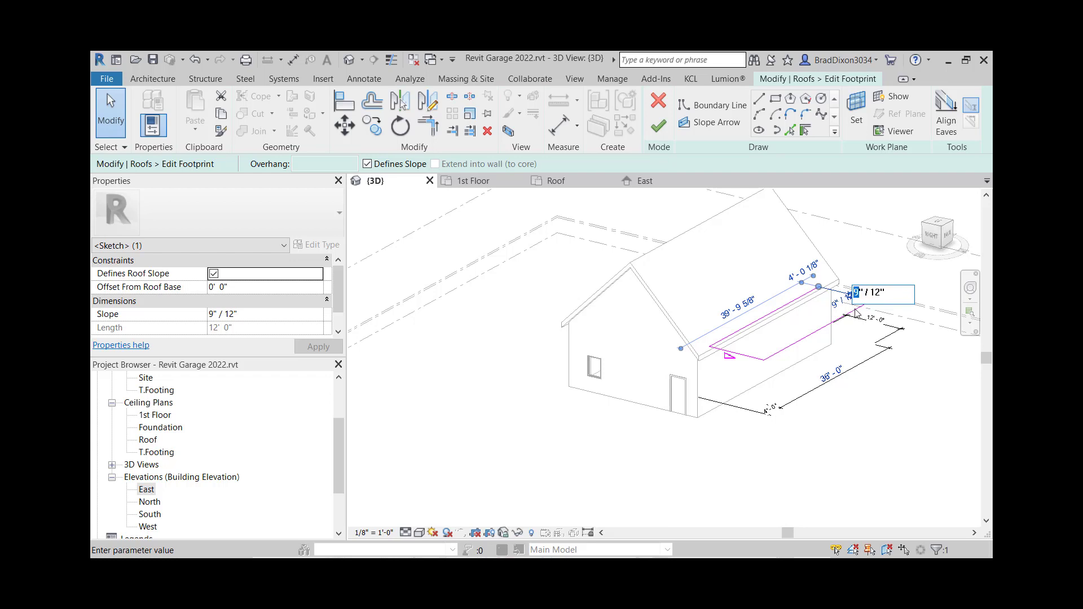
{"action": "type", "text": "4"}
{"action": "left_click", "coordinate": [896, 416]}
{"action": "left_click", "coordinate": [738, 354]}
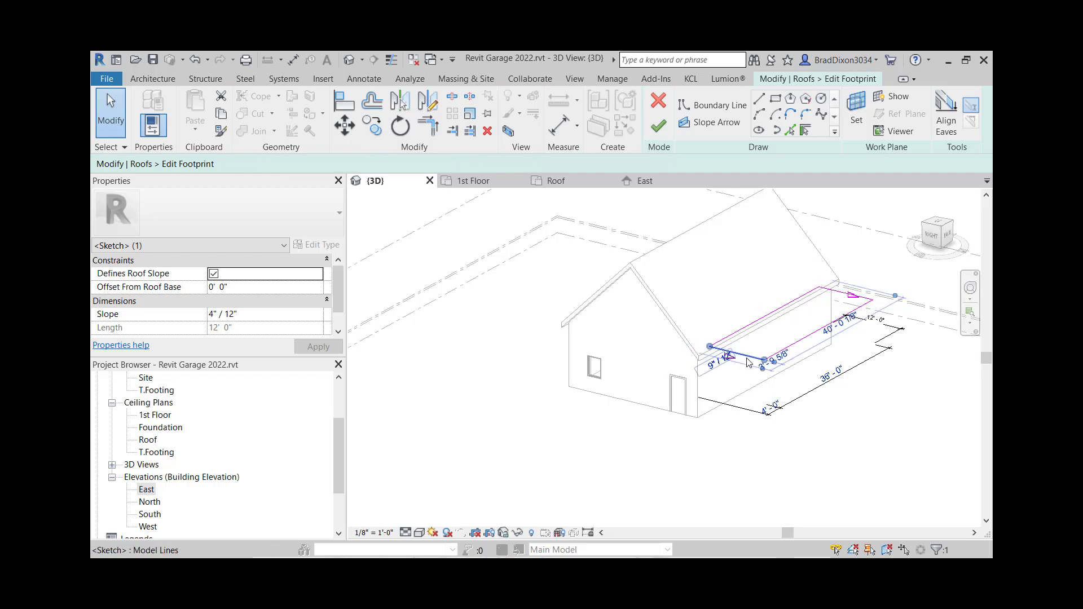
{"action": "left_click", "coordinate": [716, 365]}
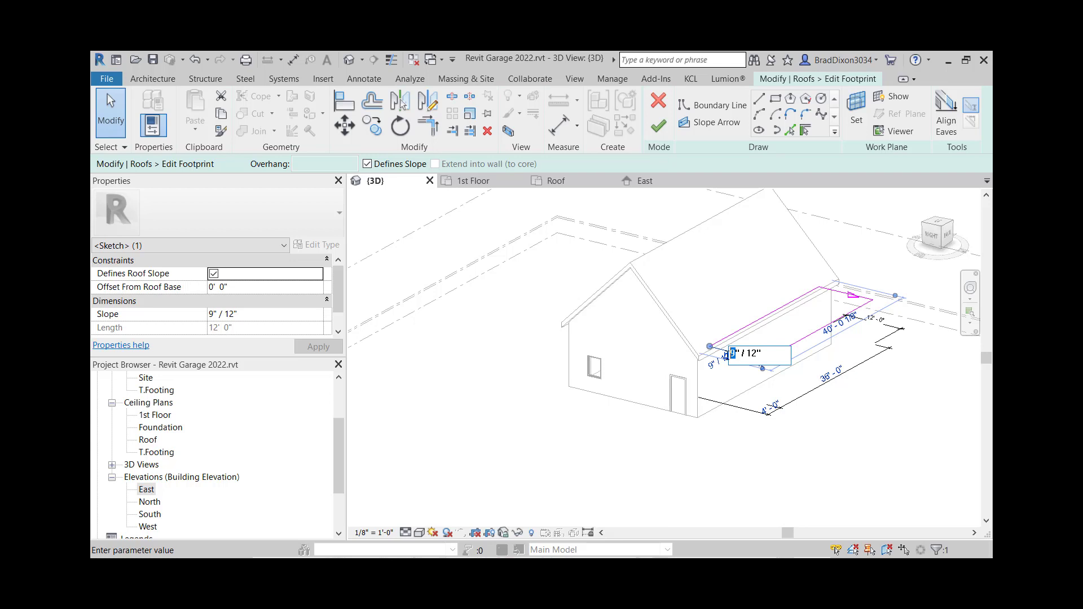
{"action": "type", "text": "4"}
{"action": "left_click", "coordinate": [889, 402]}
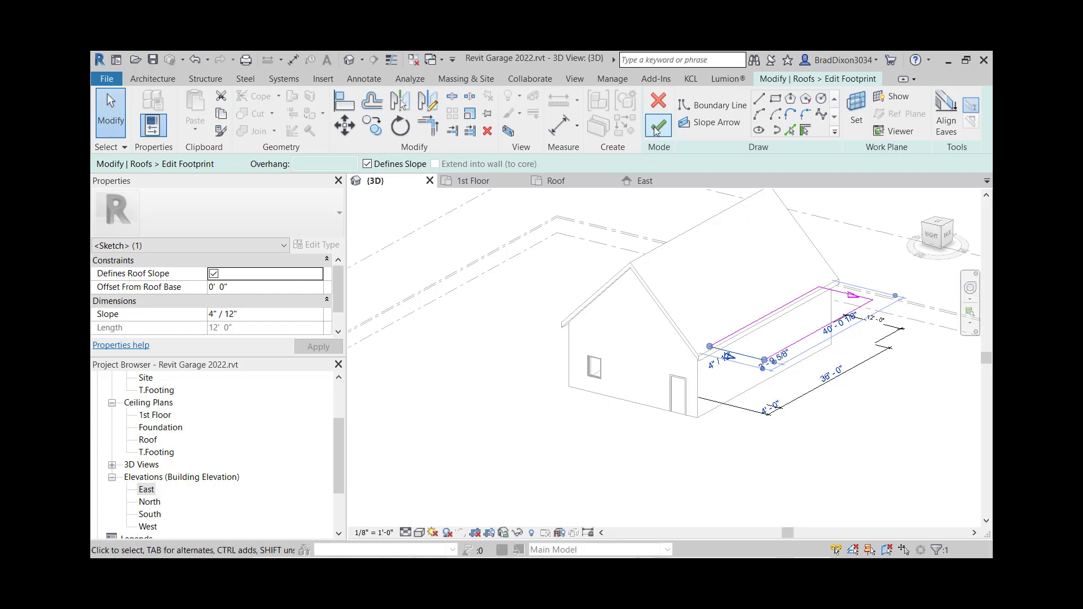
Step: Finish the second roof's footprint edit and unjoin it from the main gable roof
{"action": "left_click", "coordinate": [658, 125]}
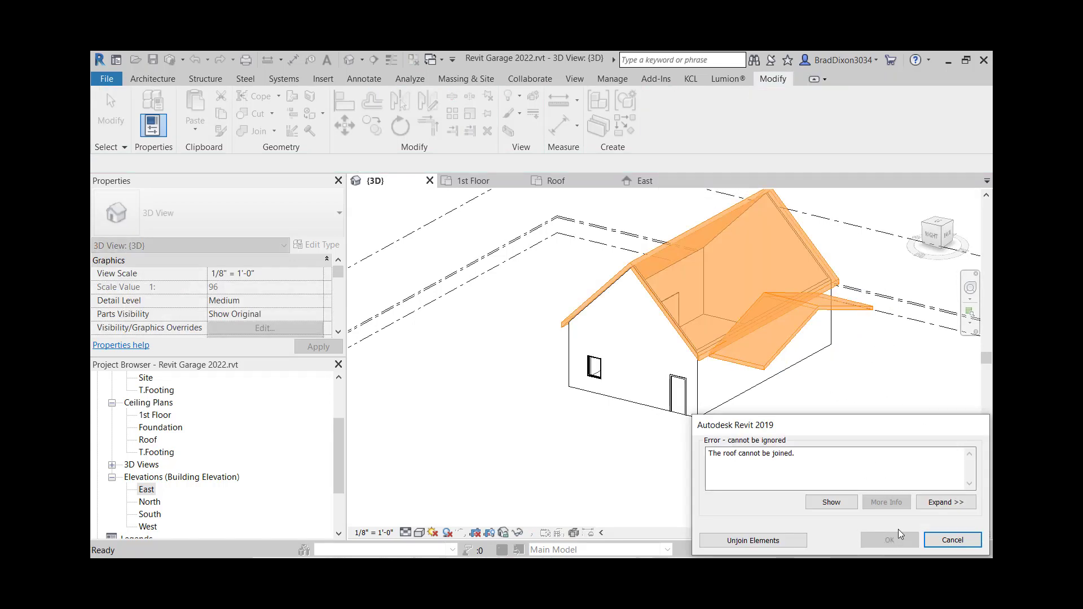
{"action": "left_click", "coordinate": [767, 540]}
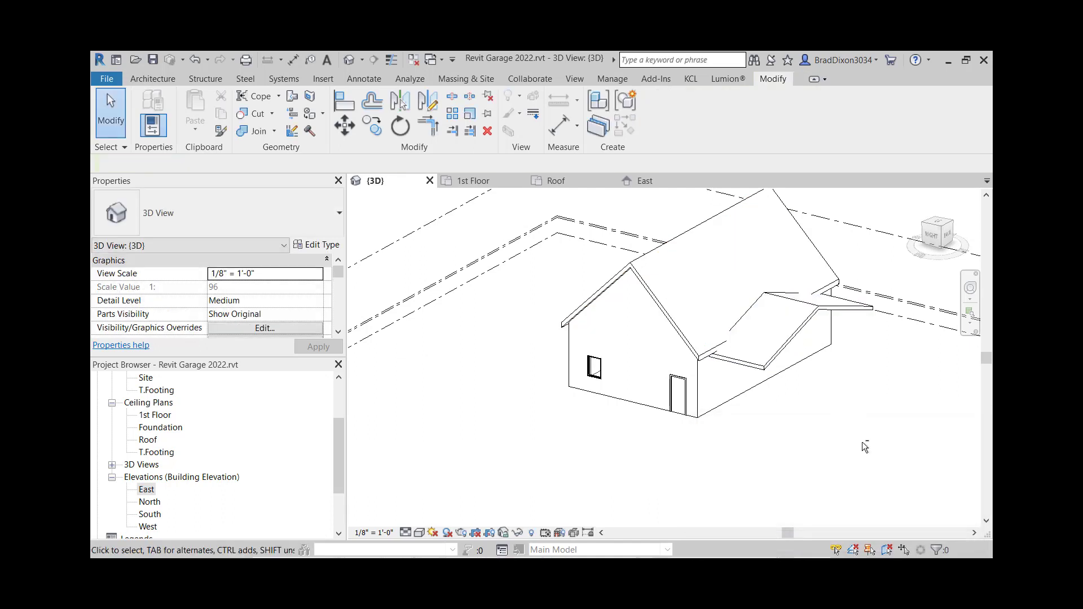
{"action": "middle_click_drag", "start_coordinate": [862, 441], "coordinate": [875, 471], "text": "shift"}
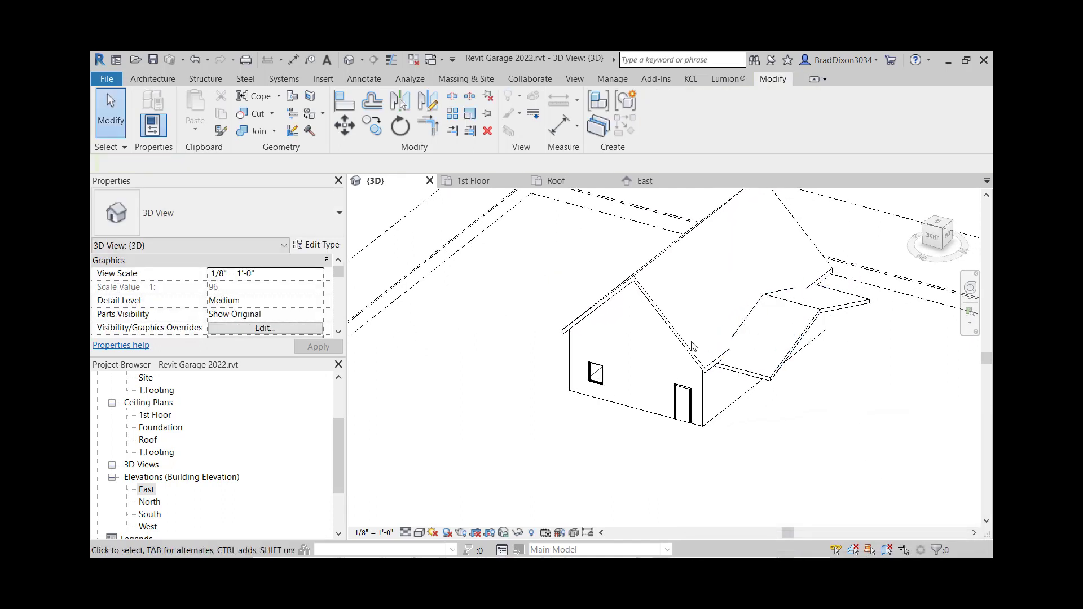
Step: Set the second roof's base offset from the Roof level to 0' 0"
{"action": "left_click", "coordinate": [792, 346]}
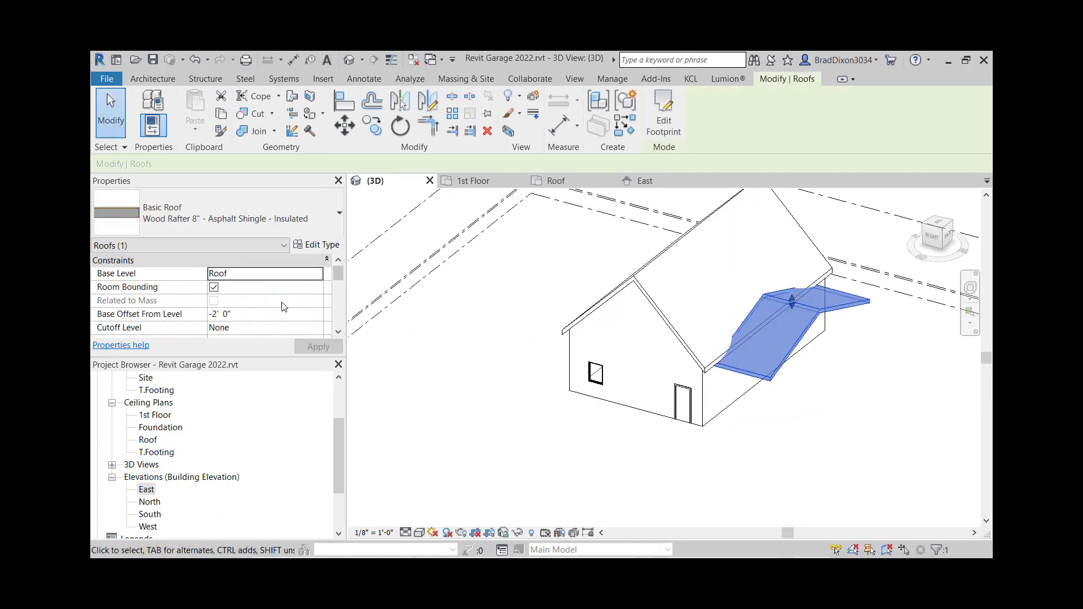
{"action": "left_click", "coordinate": [231, 316]}
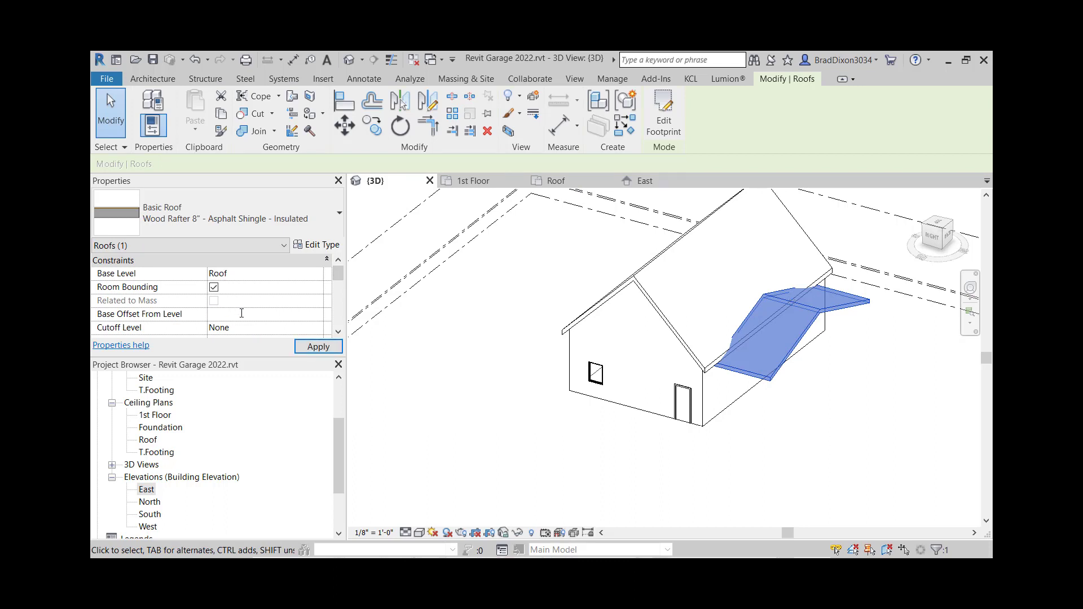
{"action": "left_click", "coordinate": [326, 348]}
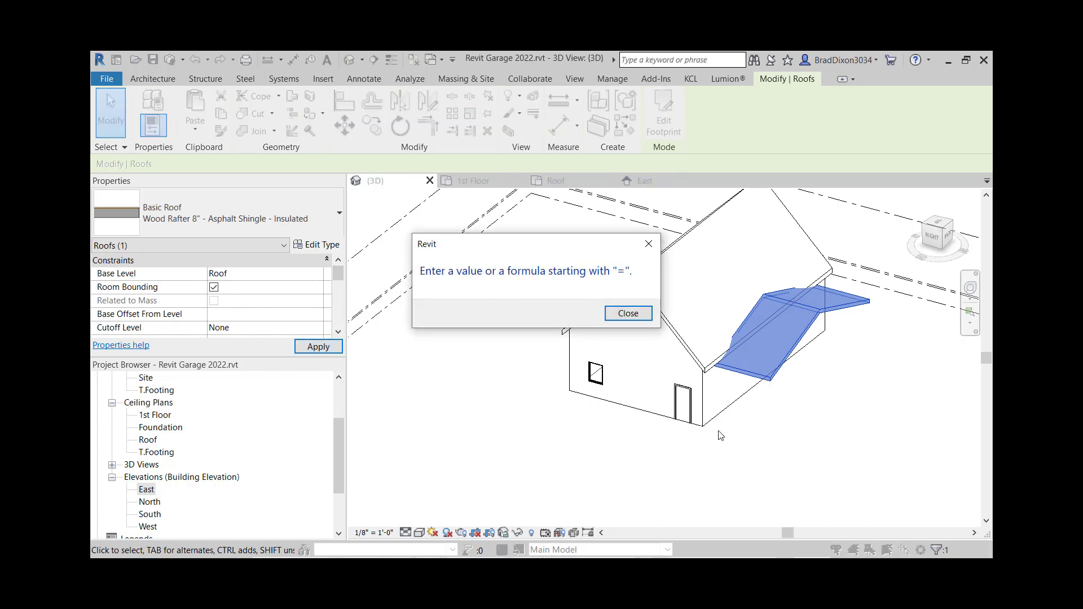
{"action": "left_click", "coordinate": [626, 313]}
{"action": "left_click", "coordinate": [620, 313]}
{"action": "left_click", "coordinate": [291, 313]}
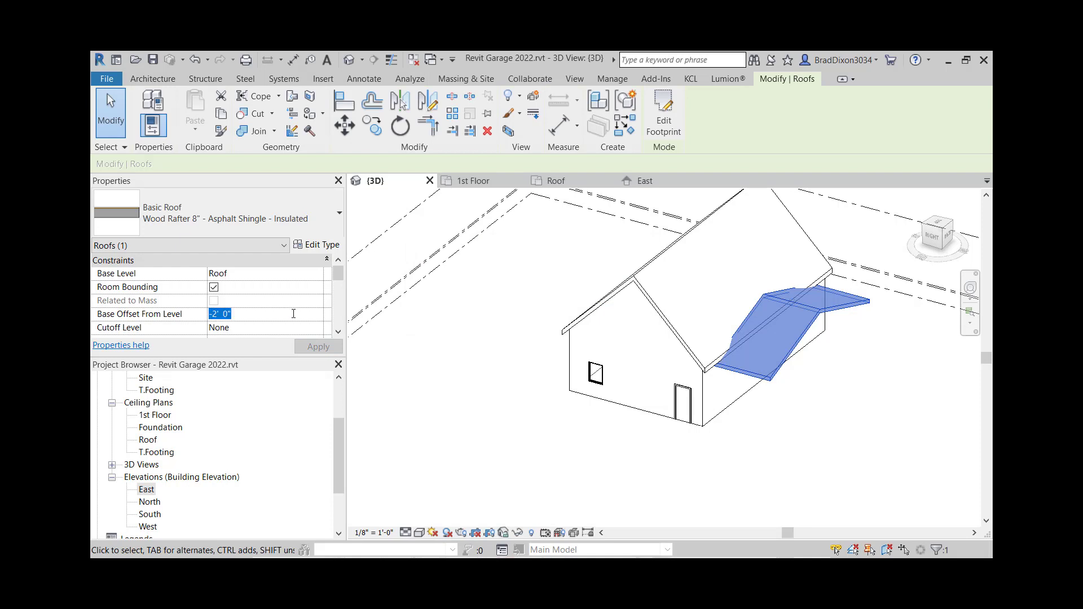
{"action": "type", "text": "0"}
{"action": "key", "text": "Return"}
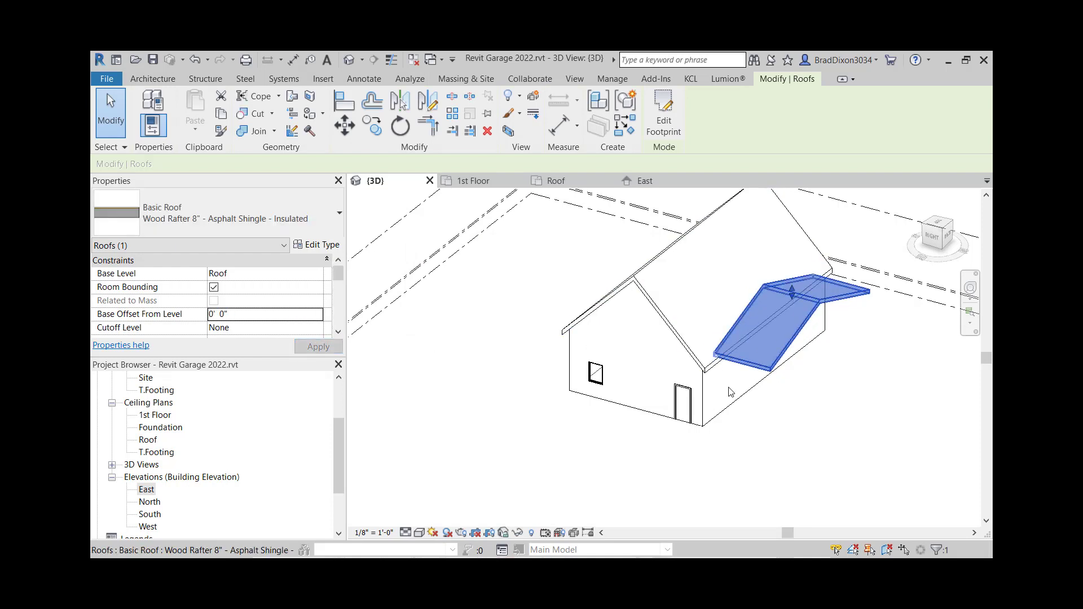
{"action": "left_click", "coordinate": [826, 385]}
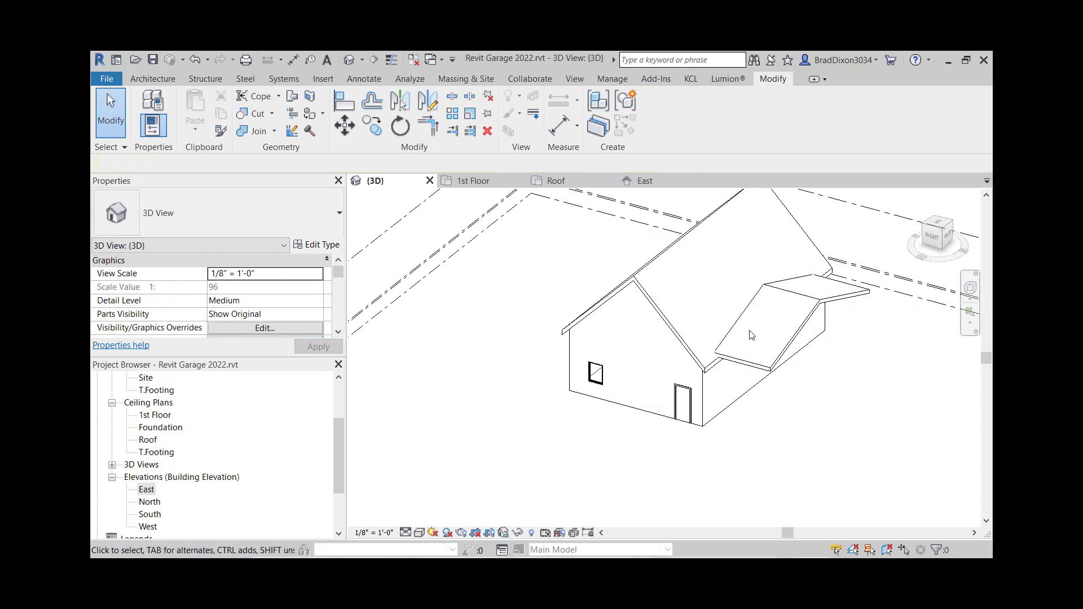
Step: Use Join/Unjoin Roof to extend the second roof's inner gable edge to the main roof's back slope
{"action": "left_click", "coordinate": [805, 323]}
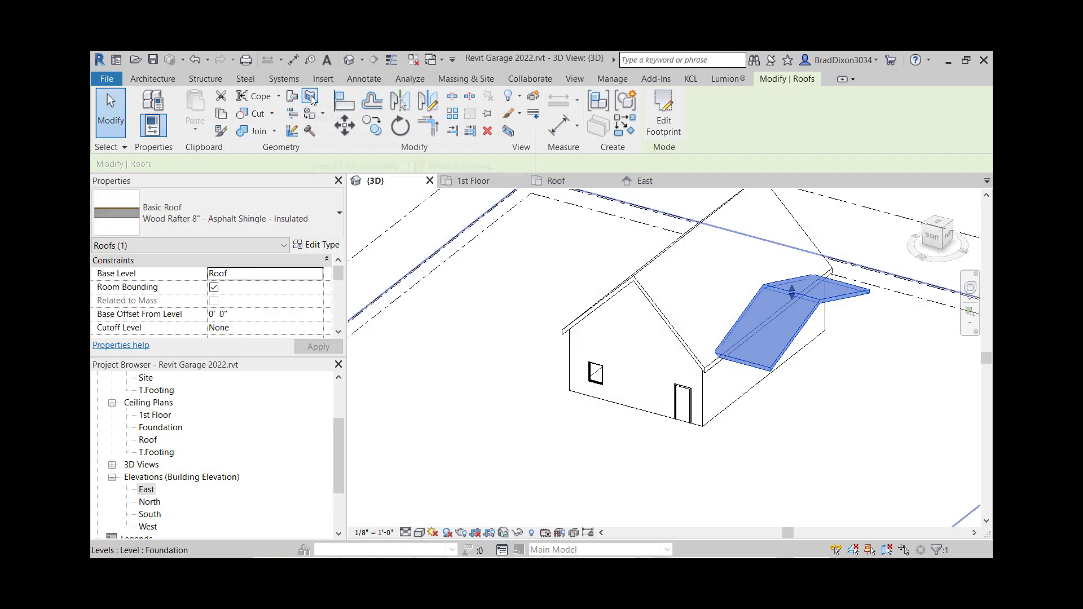
{"action": "left_click", "coordinate": [311, 97]}
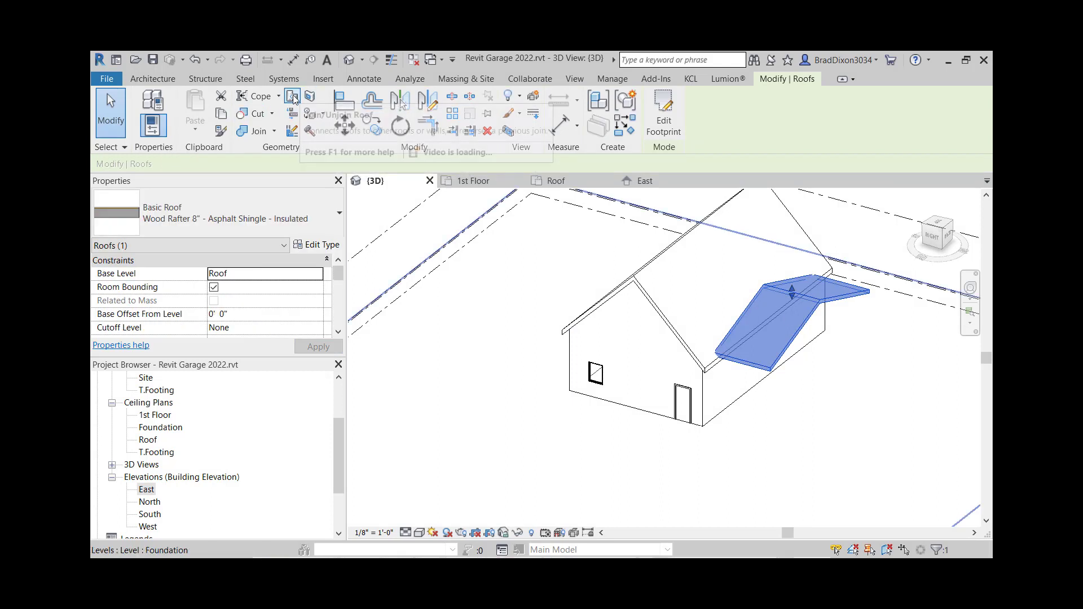
{"action": "left_click", "coordinate": [739, 311]}
{"action": "left_click", "coordinate": [679, 331]}
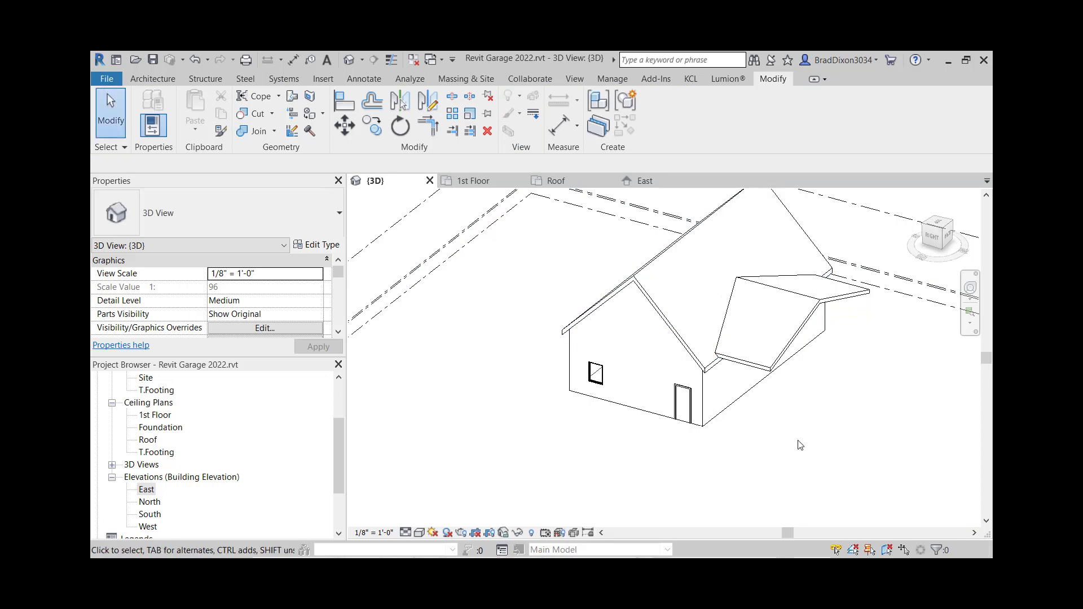
Step: Set the main gable roof's slope to 5" / 12" and view both joined roofs from the back corner
{"action": "middle_click_drag", "start_coordinate": [754, 442], "coordinate": [822, 408], "text": "shift"}
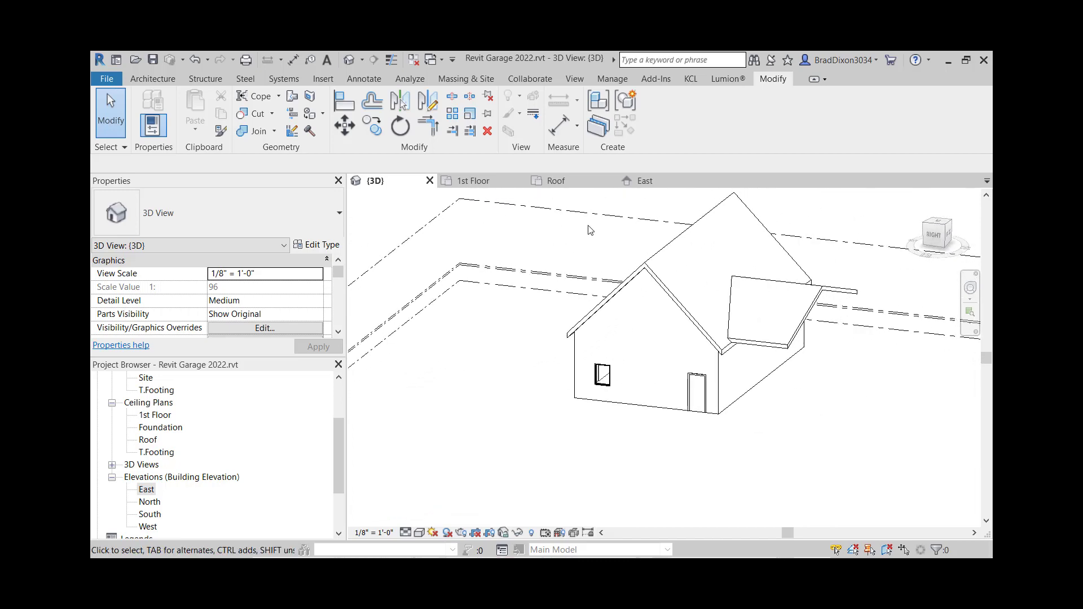
{"action": "middle_click_drag", "start_coordinate": [482, 427], "coordinate": [625, 434], "text": "shift"}
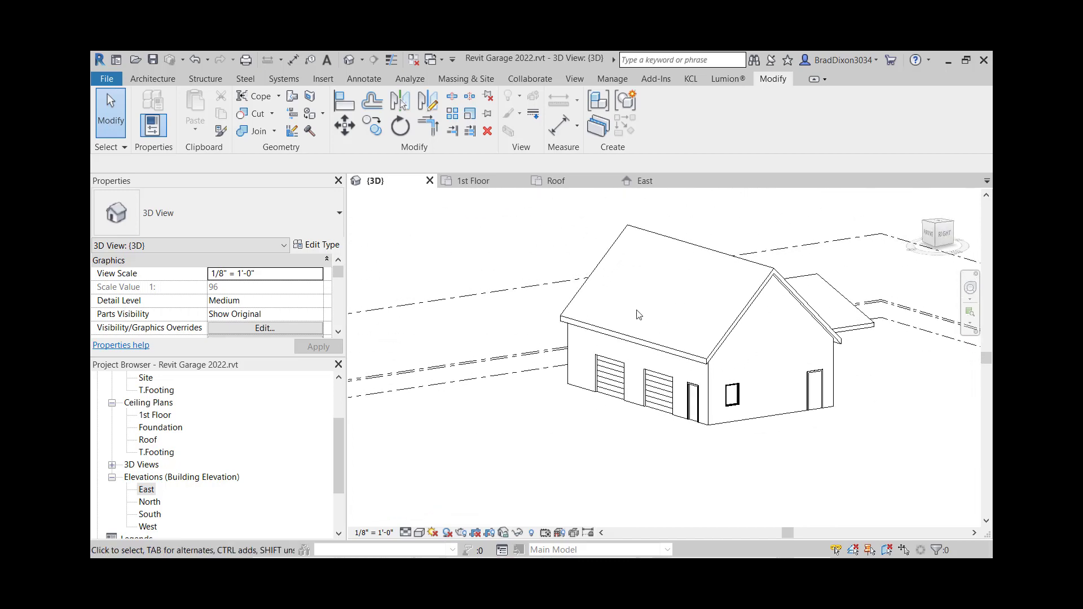
{"action": "left_click", "coordinate": [776, 276]}
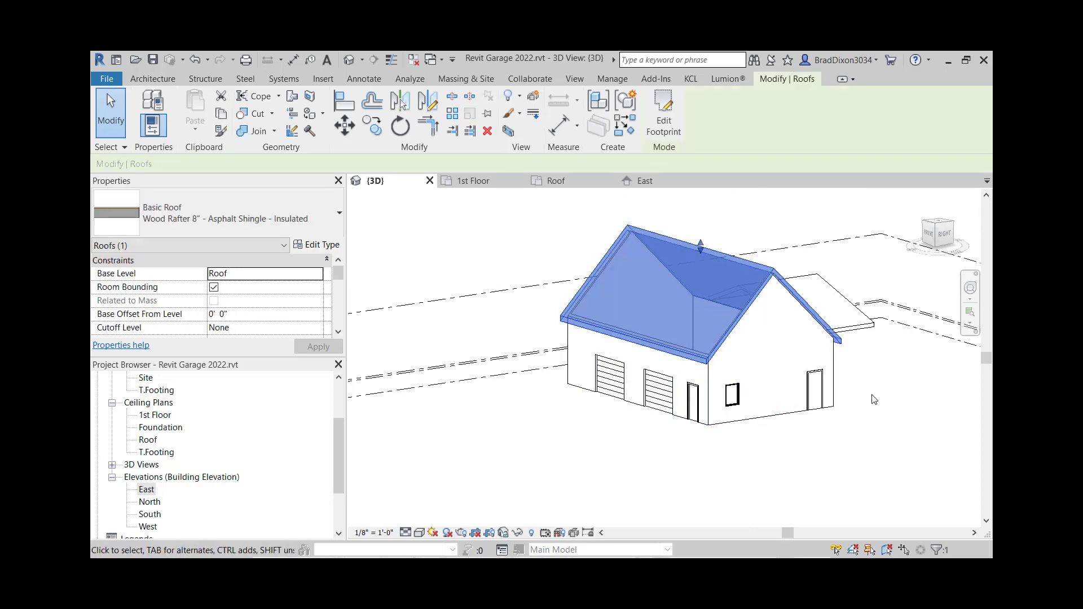
{"action": "middle_click_drag", "start_coordinate": [873, 400], "coordinate": [597, 178], "text": "shift"}
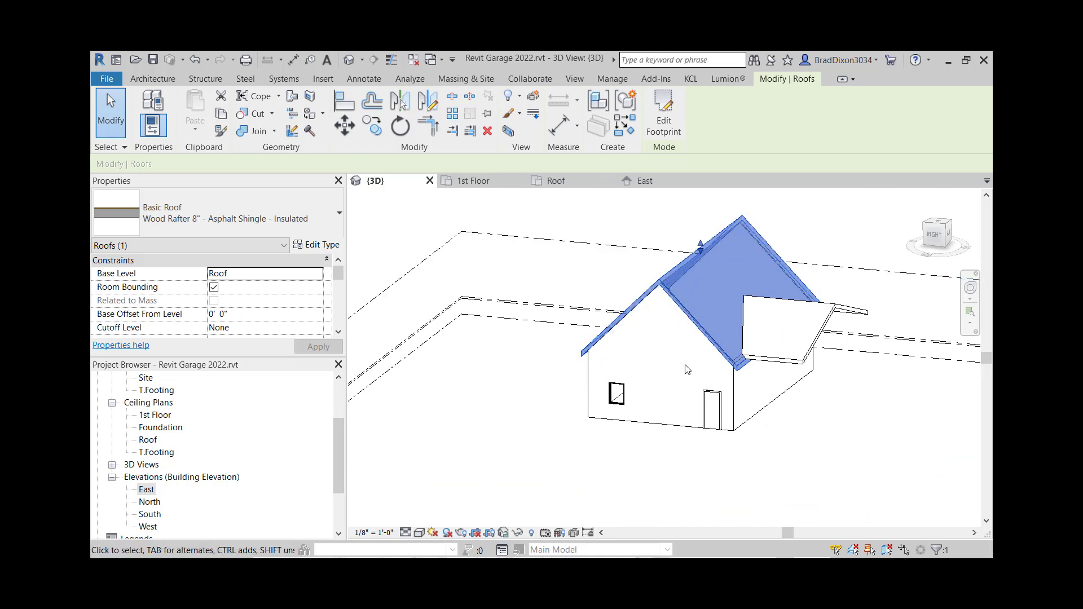
{"action": "left_click", "coordinate": [237, 314]}
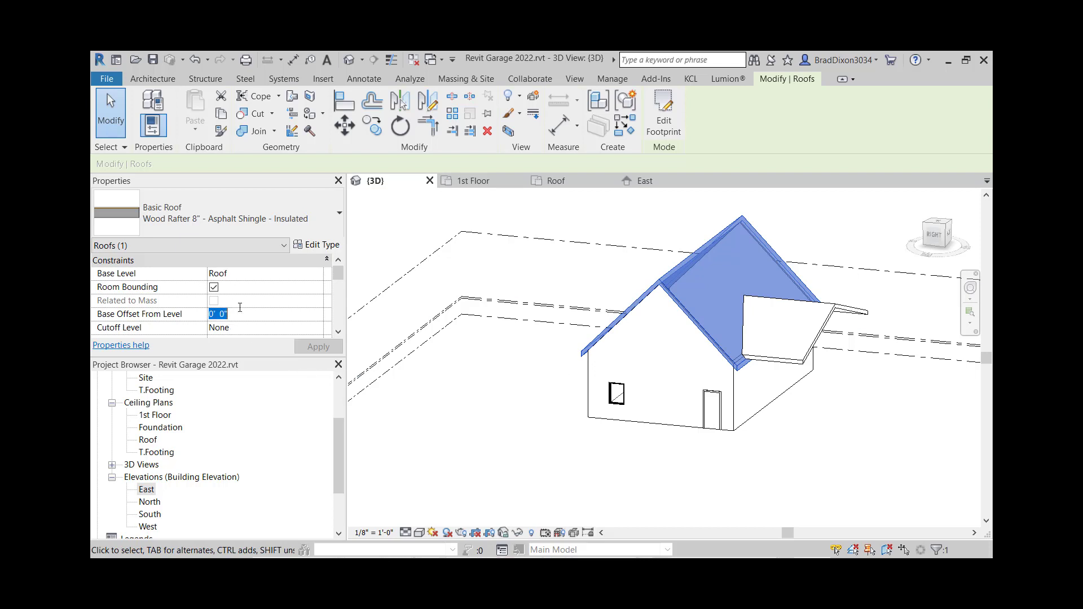
{"action": "scroll", "coordinate": [240, 301], "scroll_direction": "down", "scroll_amount": 3}
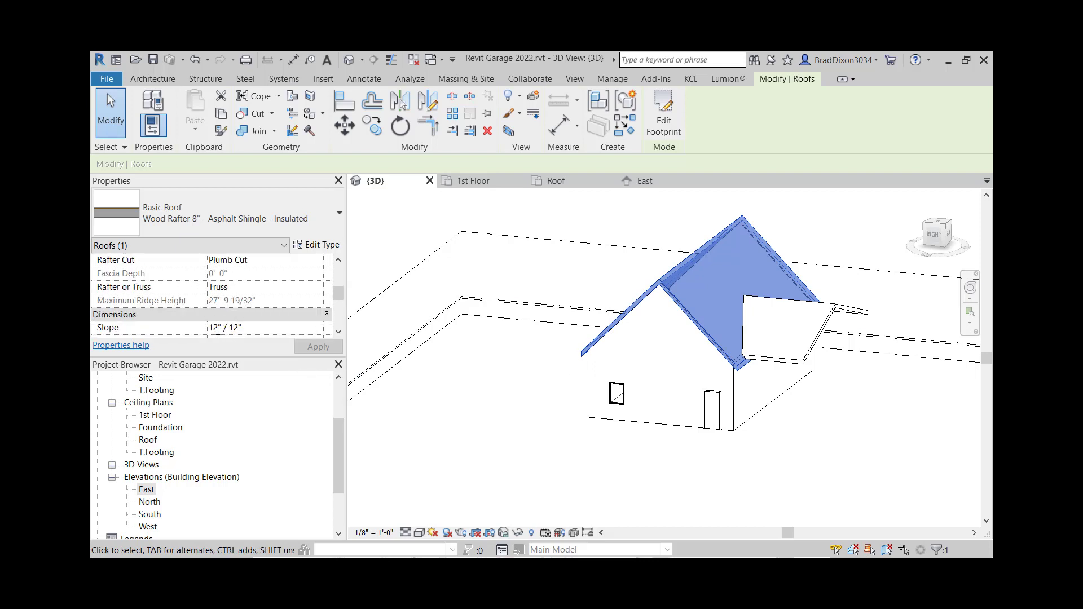
{"action": "type", "text": "5"}
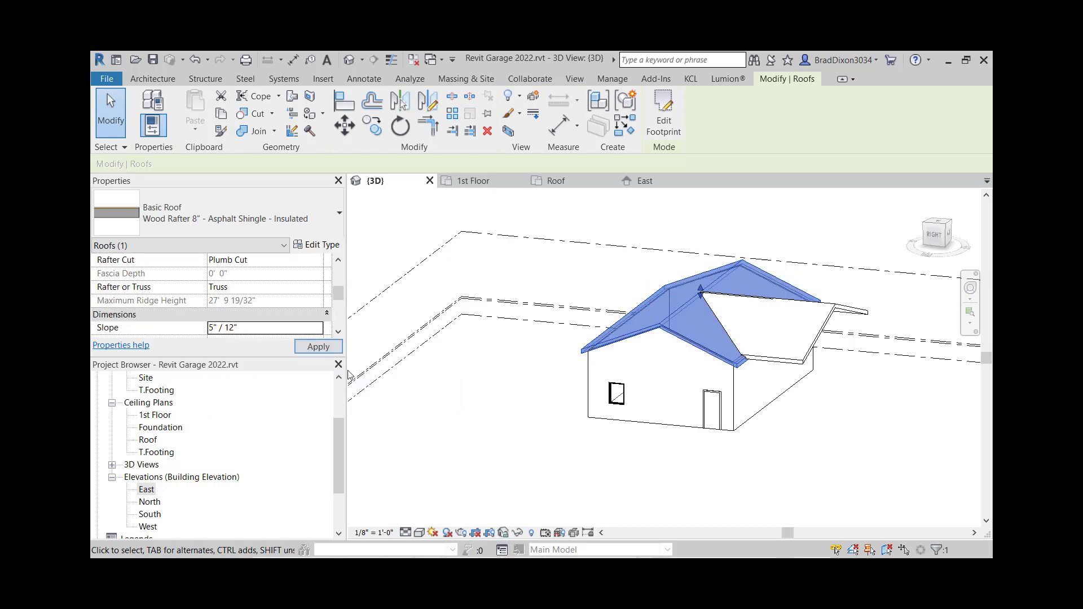
{"action": "left_click", "coordinate": [426, 376]}
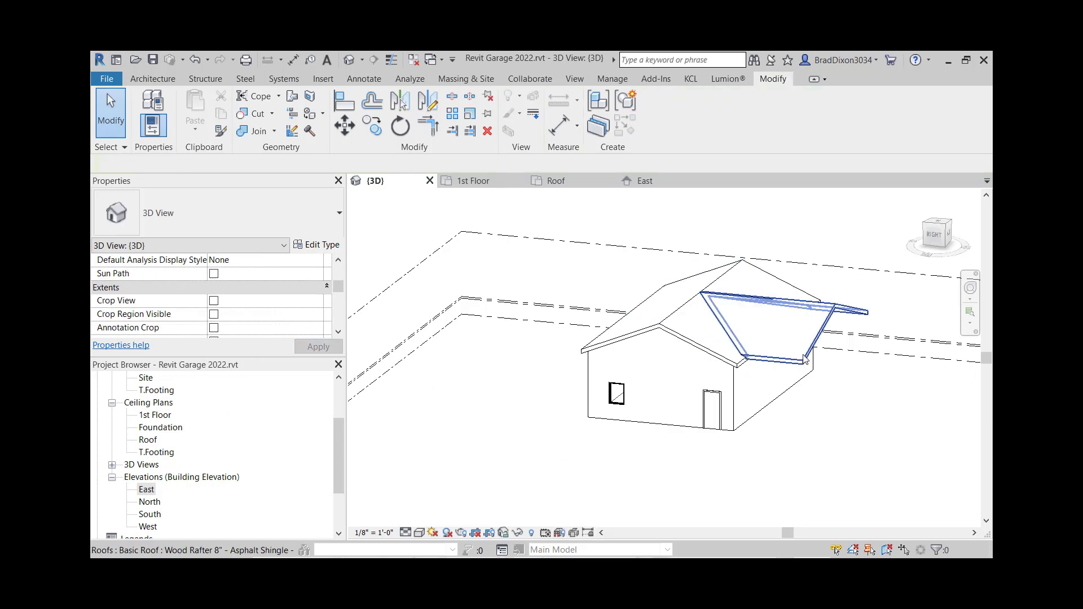
{"action": "middle_click_drag", "start_coordinate": [754, 471], "coordinate": [725, 449], "text": "shift"}
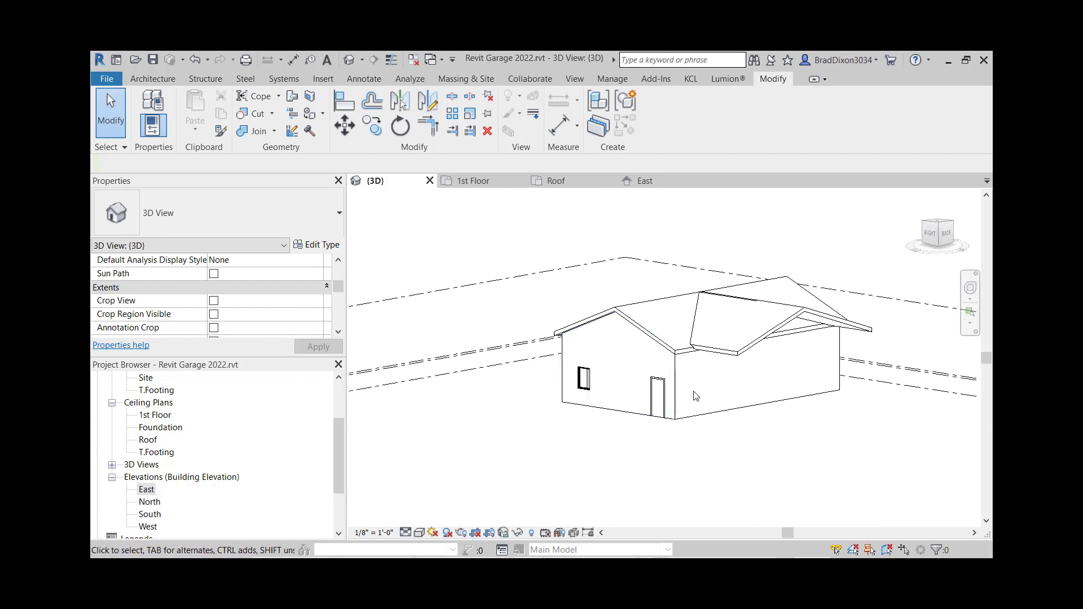